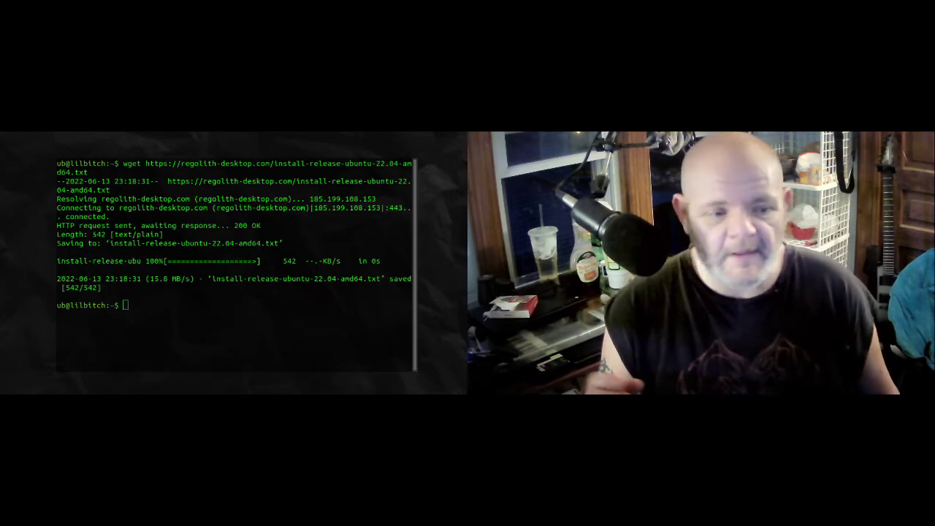
Print the contents of install-release-ubuntu-22.04-amd64.txt in the terminal with cat
{"action": "left_click", "coordinate": [133, 313]}
{"action": "type", "text": "cat install-release-ubuntu-22.04-amd64.txt"}
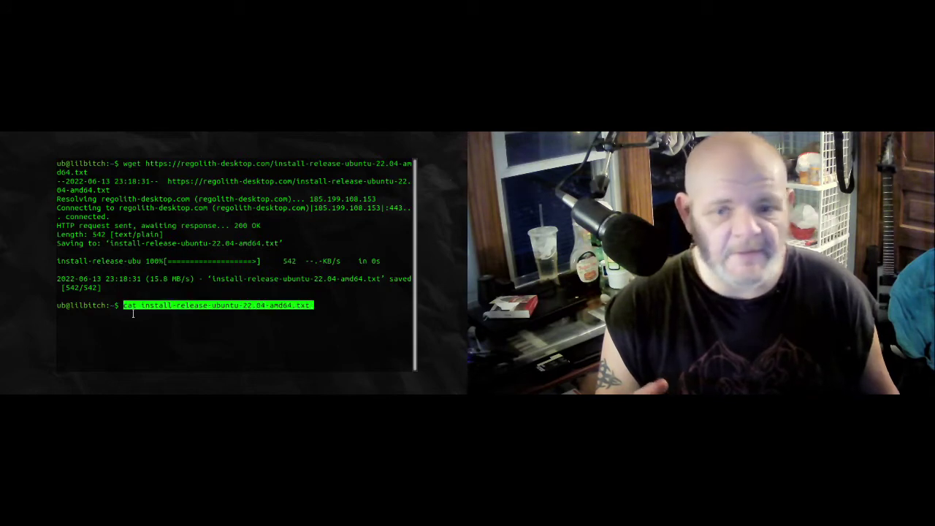
{"action": "key", "text": "Return"}
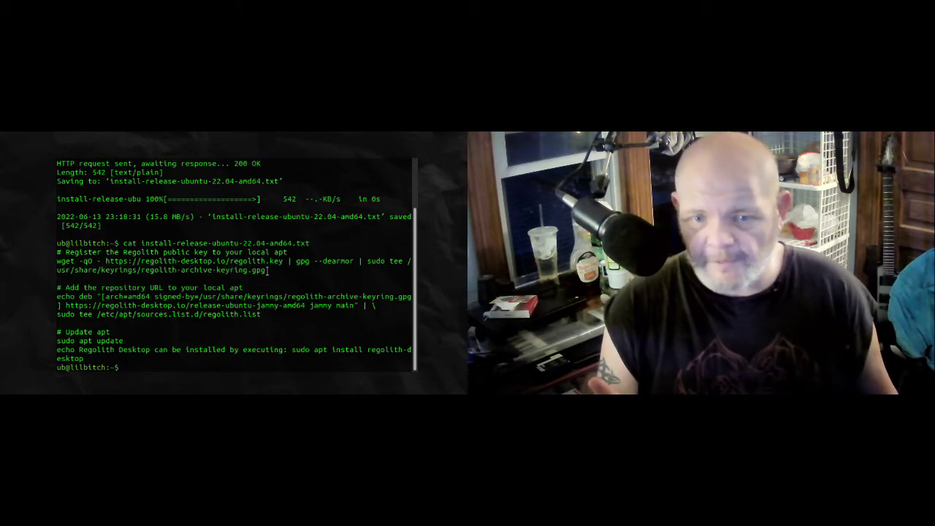
Run the printed wget command to register the Regolith key in /usr/share/keyrings/regolith-archive-keyring.gpg, and enter the sudo password
{"action": "left_click_drag", "start_coordinate": [266, 270], "coordinate": [60, 261]}
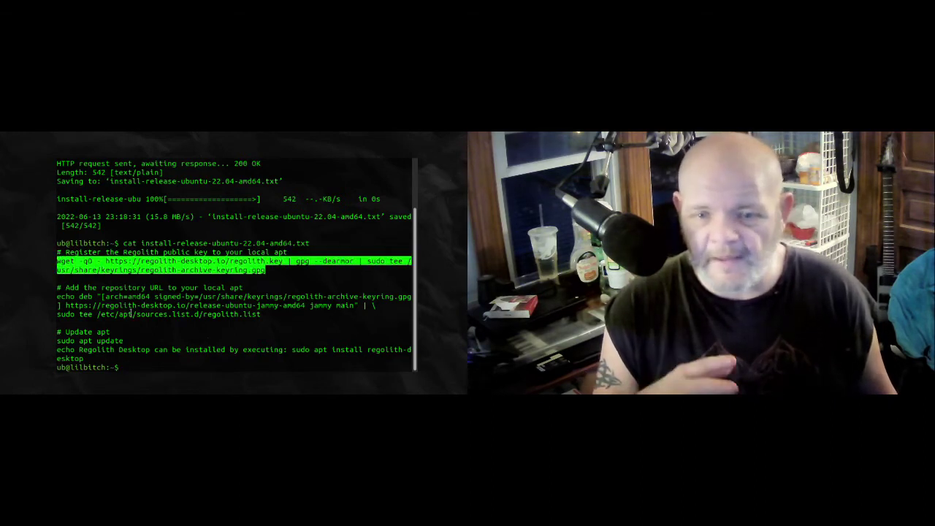
{"action": "left_click", "coordinate": [140, 367]}
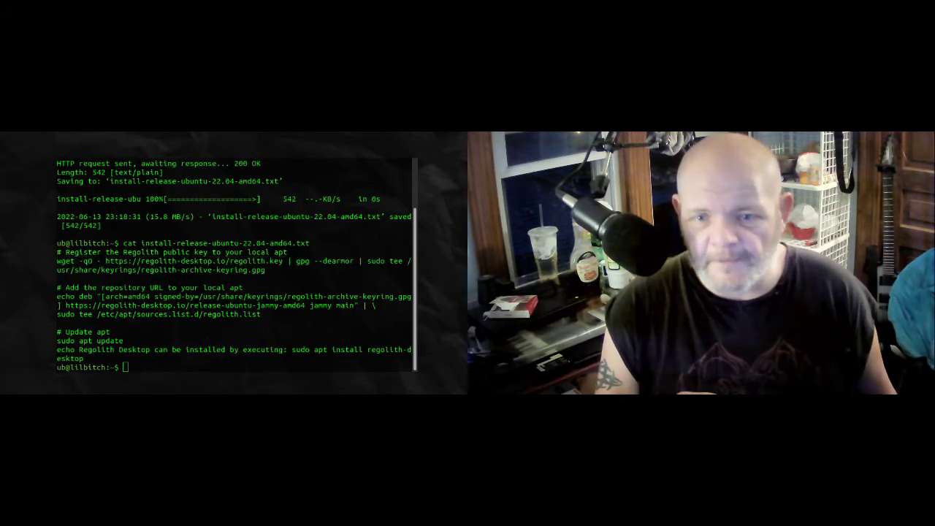
{"action": "type", "text": "wget -qO - https://regolith-desktop.io/regolith.key | gpg --dearmor | sudo tee /usr/share/keyrings/regolith-archive-keyring.gpg"}
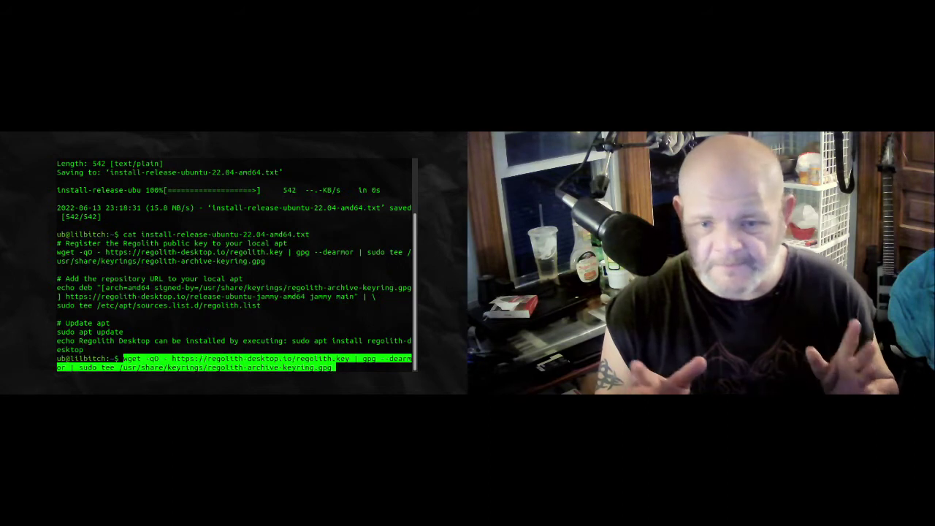
{"action": "key", "text": "Return"}
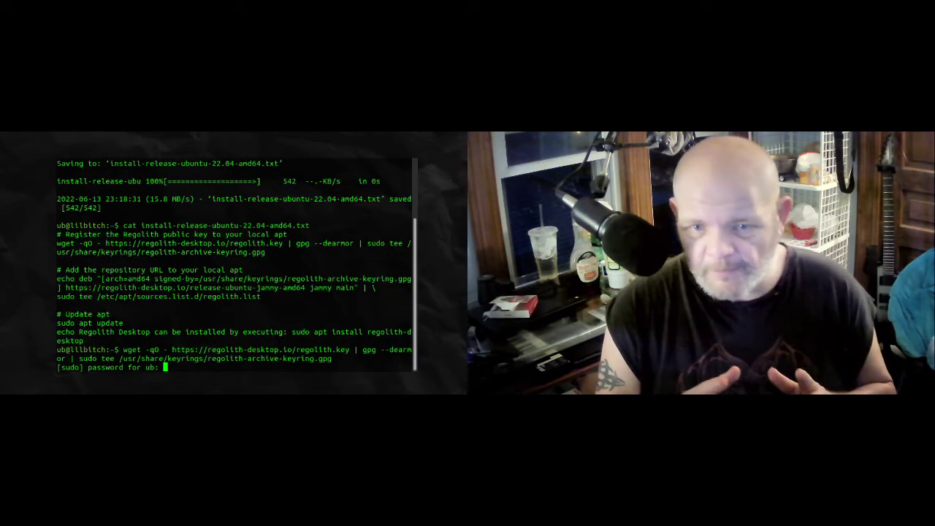
{"action": "key", "text": "Return"}
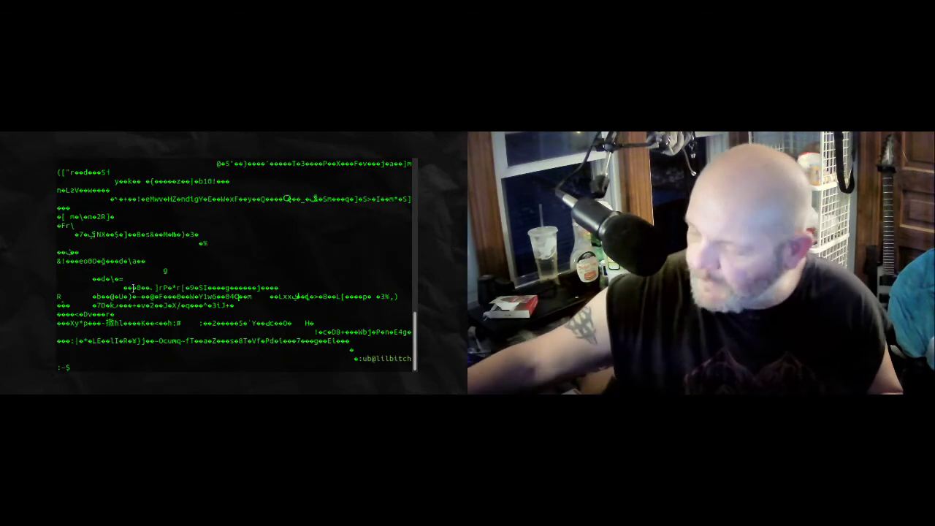
Copy the printed echo deb command and run it to add the jammy amd64 repository to /etc/apt/sources.list.d/regolith.list
{"action": "scroll", "coordinate": [143, 287], "scroll_direction": "up", "scroll_amount": 5}
{"action": "scroll", "coordinate": [142, 287], "scroll_direction": "up", "scroll_amount": 8}
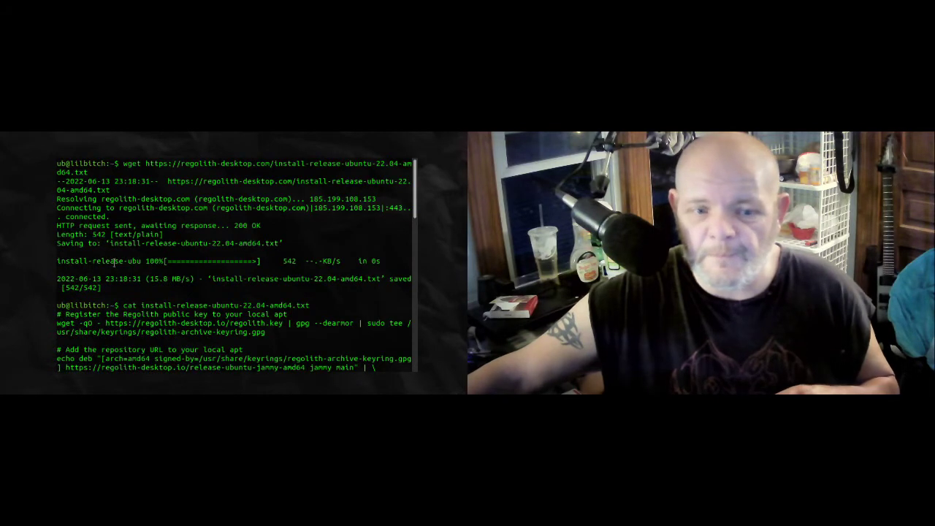
{"action": "scroll", "coordinate": [117, 268], "scroll_direction": "down", "scroll_amount": 4}
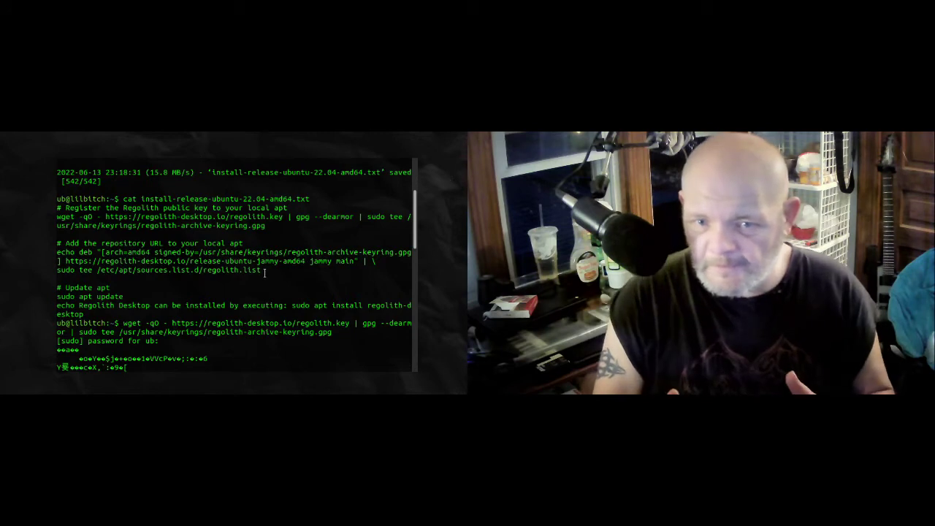
{"action": "left_click_drag", "start_coordinate": [264, 272], "coordinate": [106, 253]}
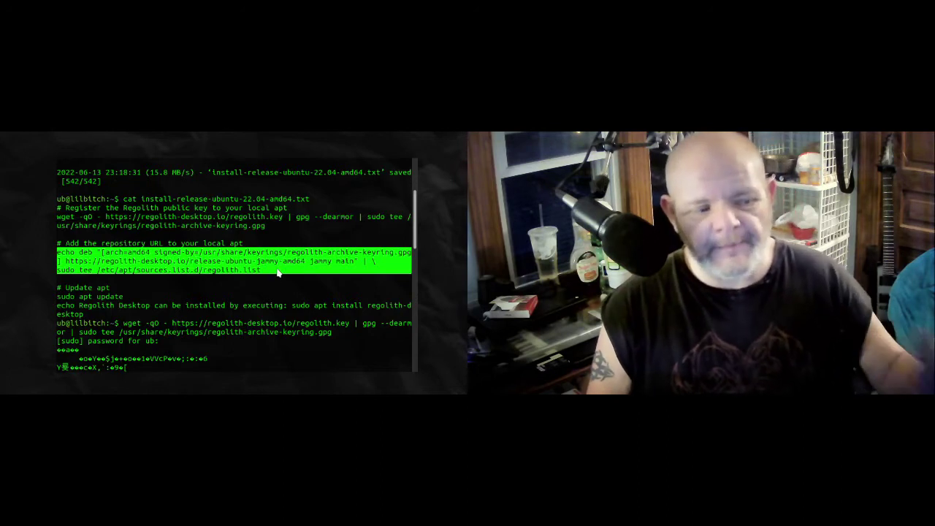
{"action": "left_click_drag", "start_coordinate": [272, 269], "coordinate": [71, 252]}
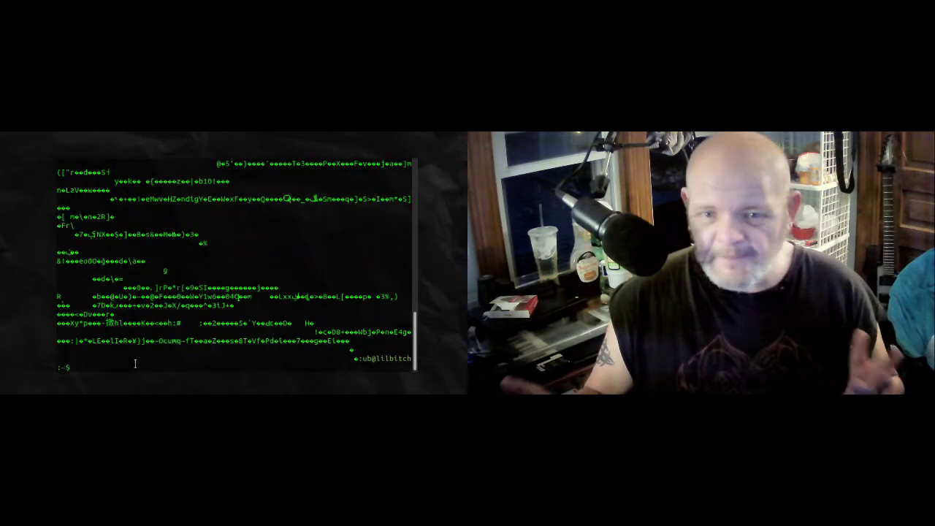
{"action": "key", "text": "ctrl+shift+v"}
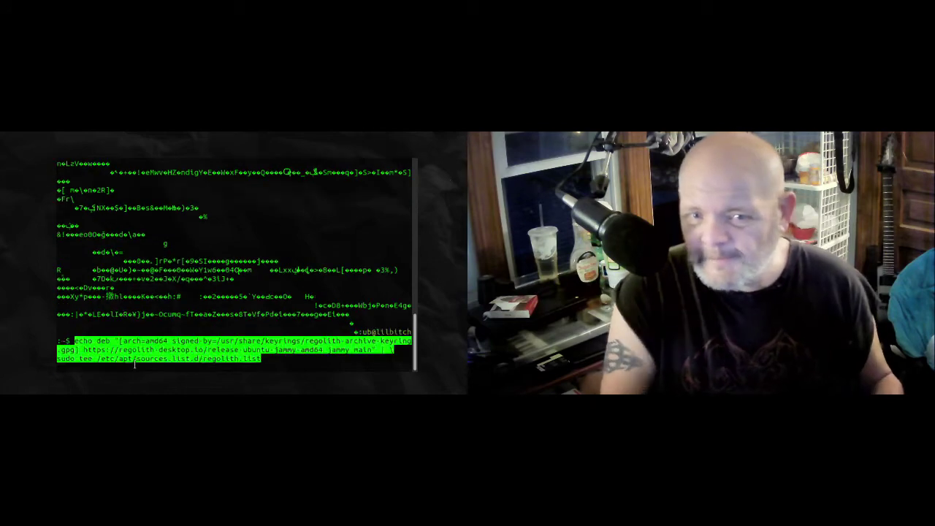
{"action": "key", "text": "Return"}
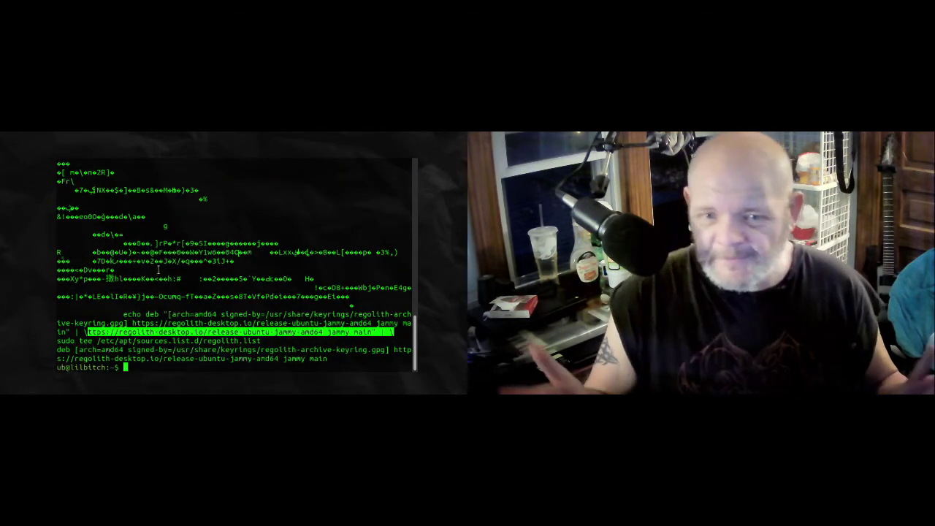
Check the remaining printed install instructions and refresh the package lists with sudo apt update
{"action": "scroll", "coordinate": [157, 271], "scroll_direction": "up", "scroll_amount": 10}
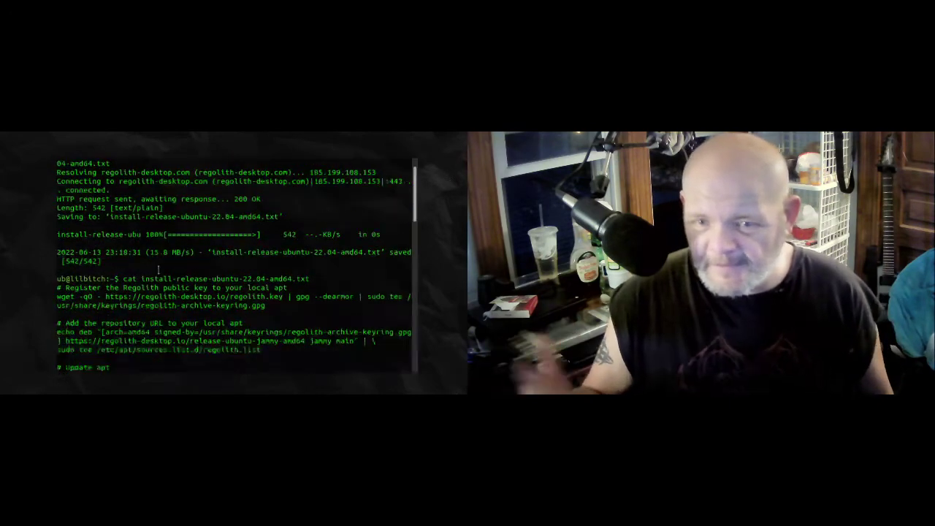
{"action": "scroll", "coordinate": [157, 270], "scroll_direction": "down", "scroll_amount": 2}
{"action": "scroll", "coordinate": [157, 270], "scroll_direction": "down", "scroll_amount": 2}
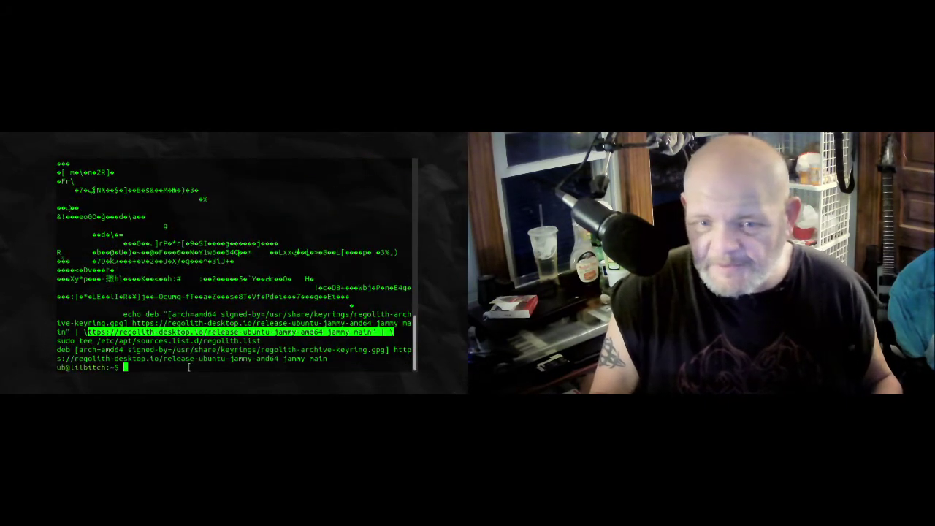
{"action": "type", "text": "sudo apt"}
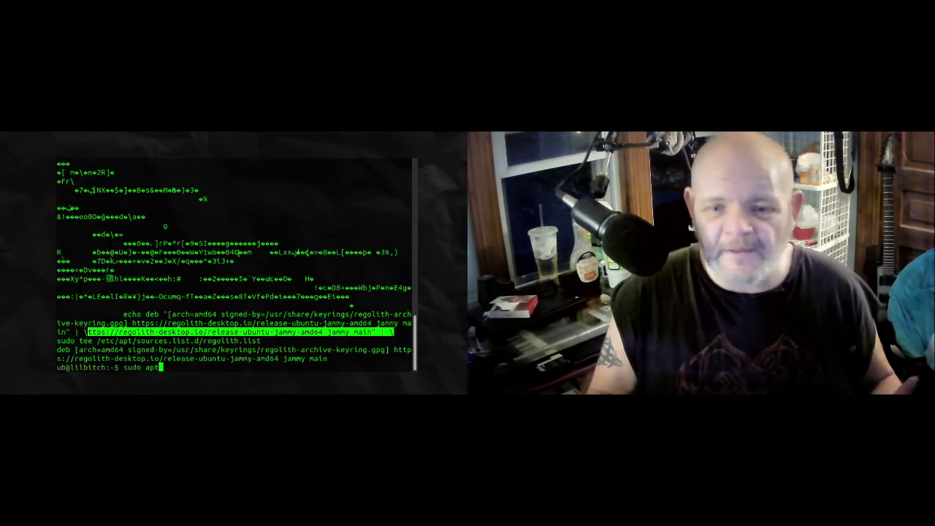
{"action": "type", "text": " update"}
{"action": "key", "text": "Return"}
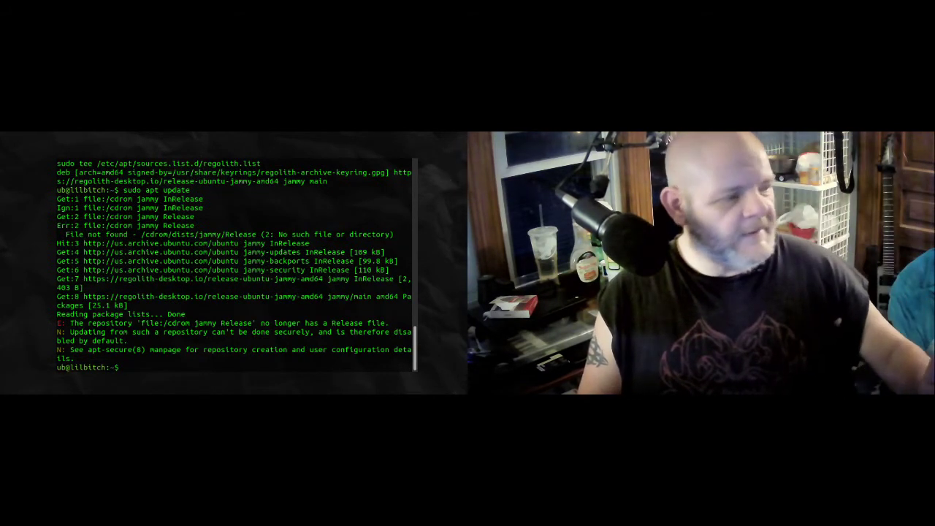
Install the regolith-system-ubuntu package with sudo apt install and answer y to continue
{"action": "type", "text": "sudo"}
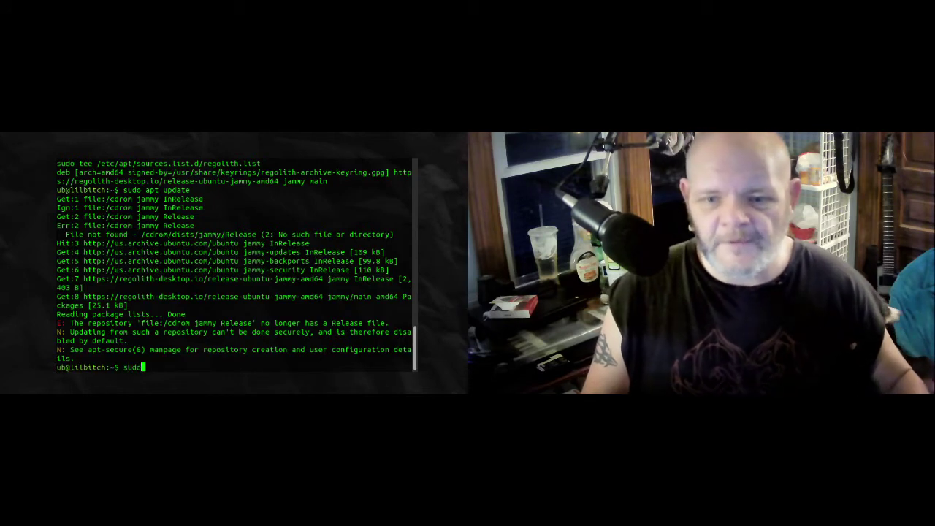
{"action": "type", "text": " apt "}
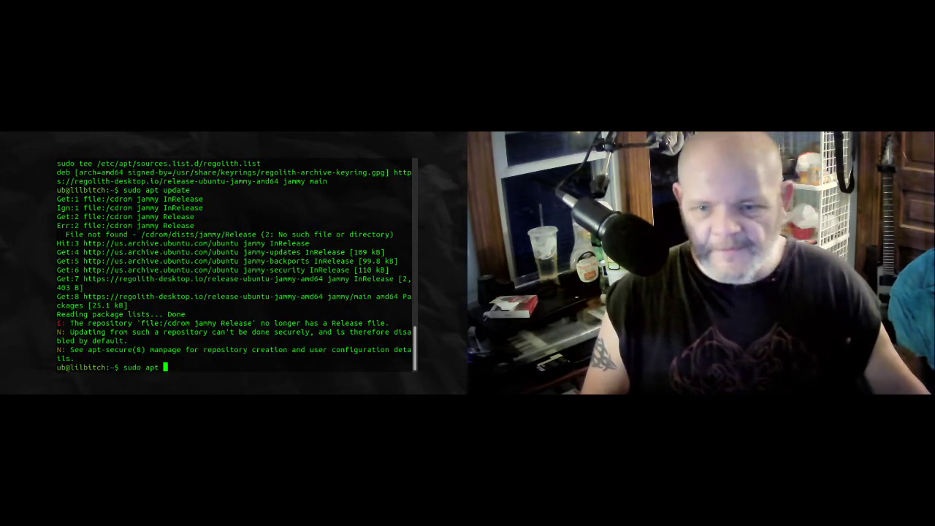
{"action": "type", "text": "install "}
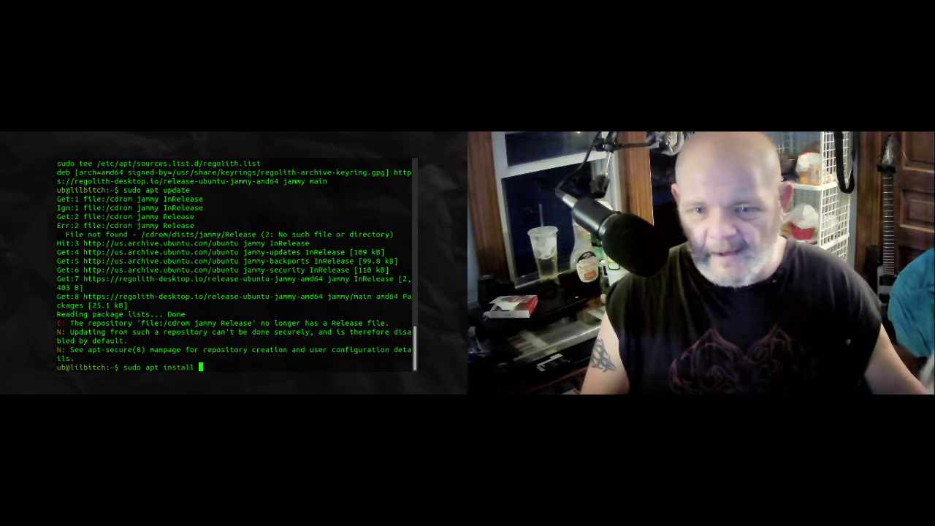
{"action": "type", "text": "regolith"}
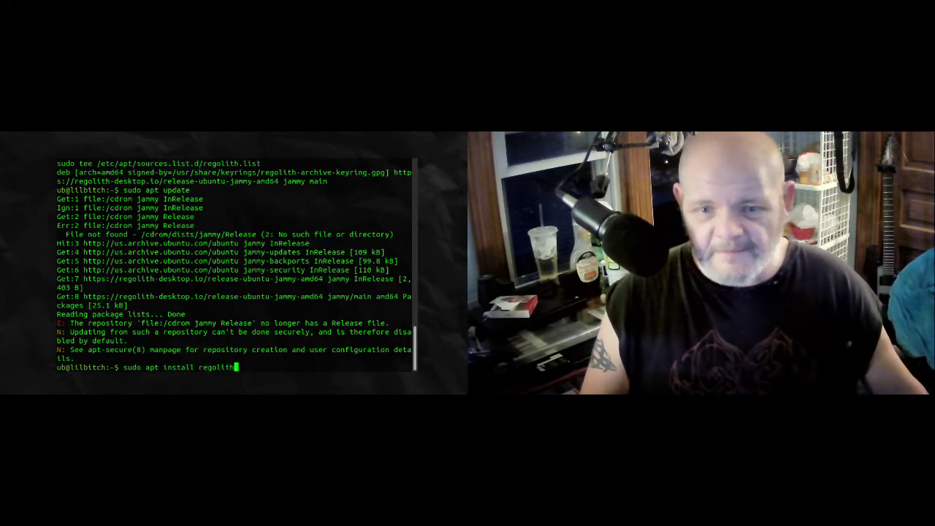
{"action": "type", "text": "-"}
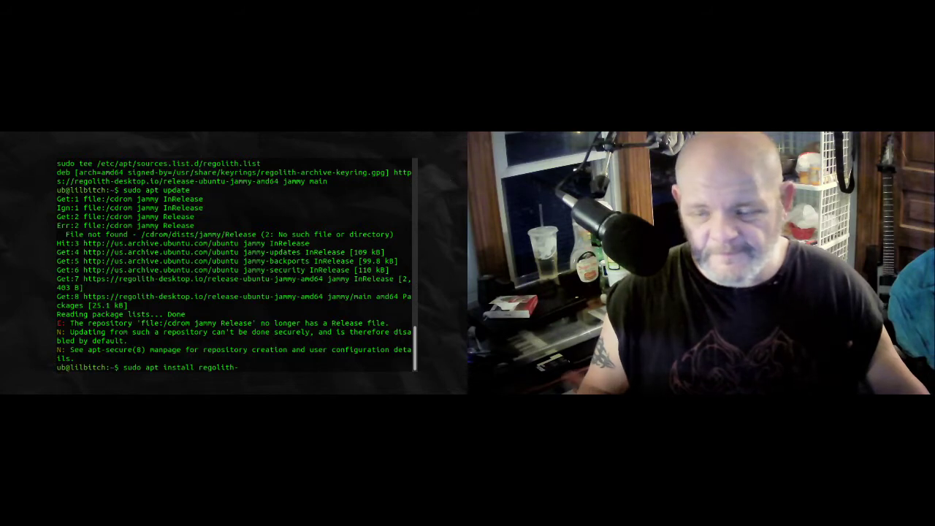
{"action": "type", "text": "sys"}
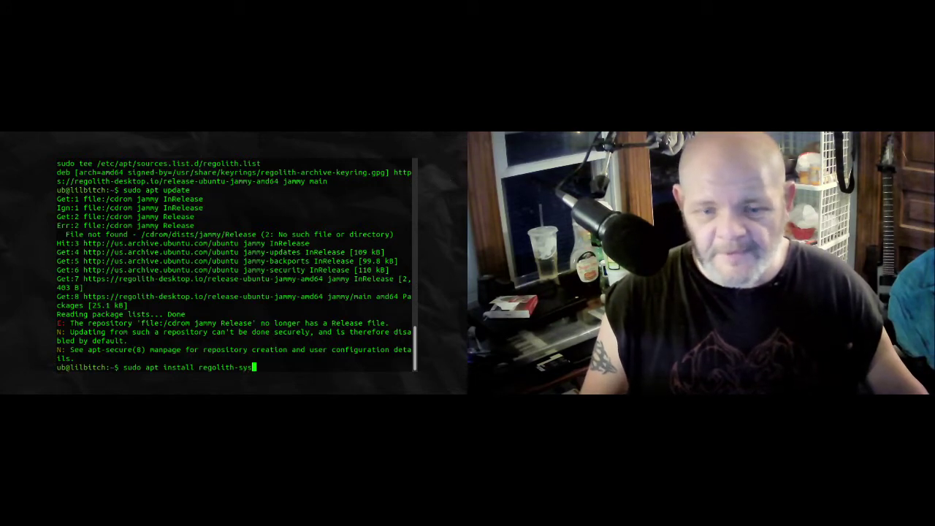
{"action": "type", "text": "tem"}
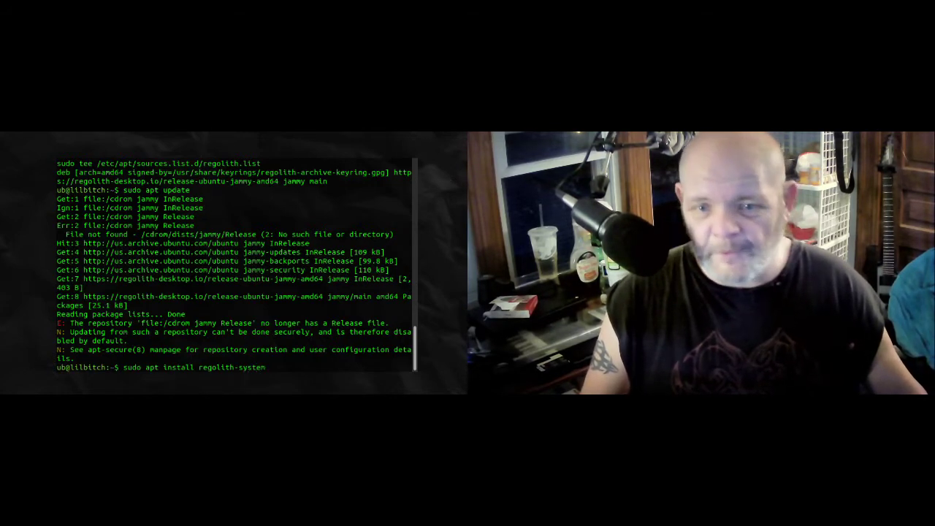
{"action": "type", "text": "-ubuntu"}
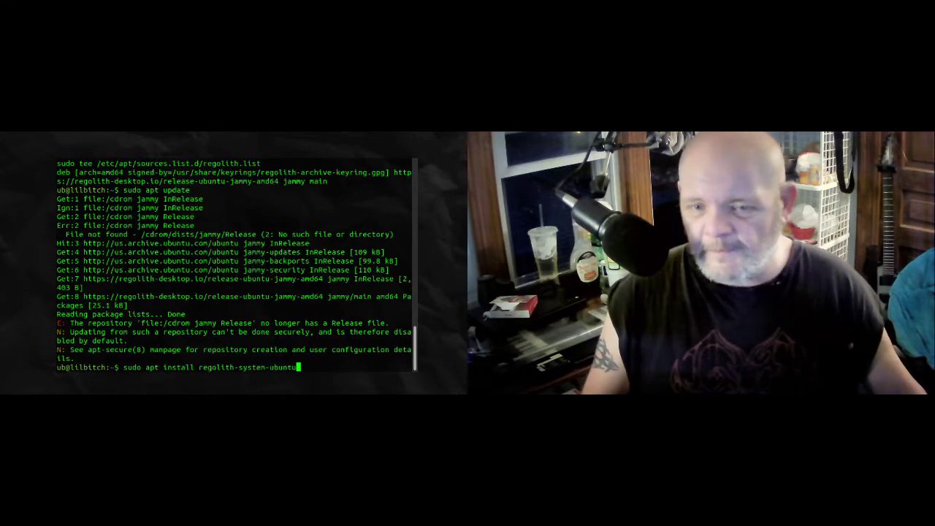
{"action": "key", "text": "Return"}
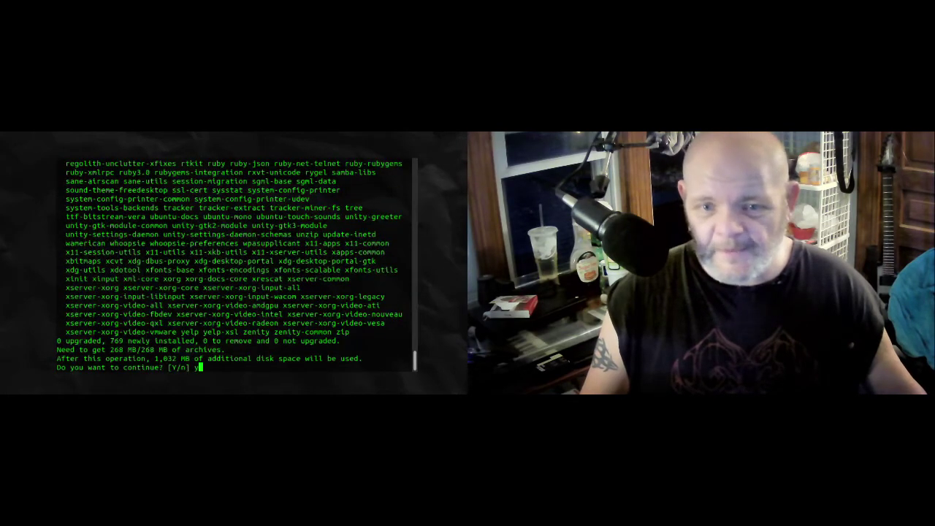
{"action": "key", "text": "Return"}
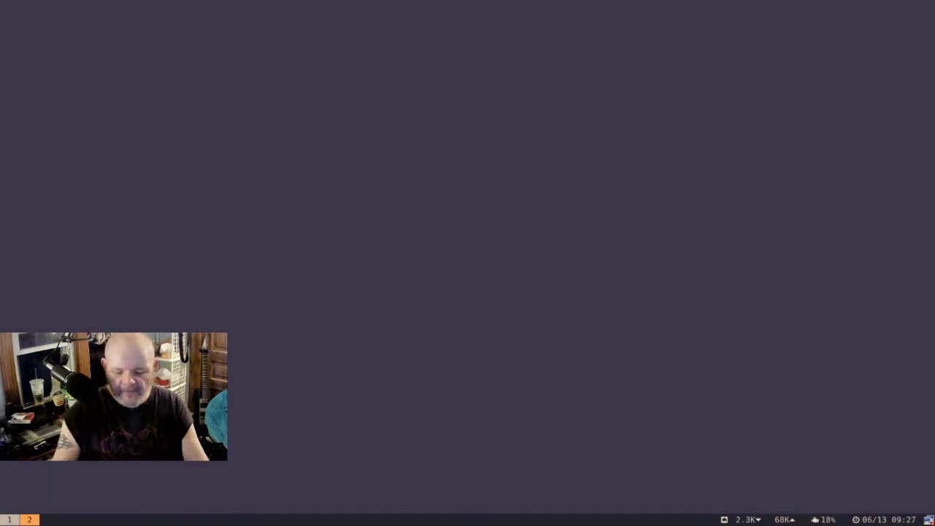
Open the file manager at the Home folder on workspace 2 and show the hidden files
{"action": "key", "text": "super+1"}
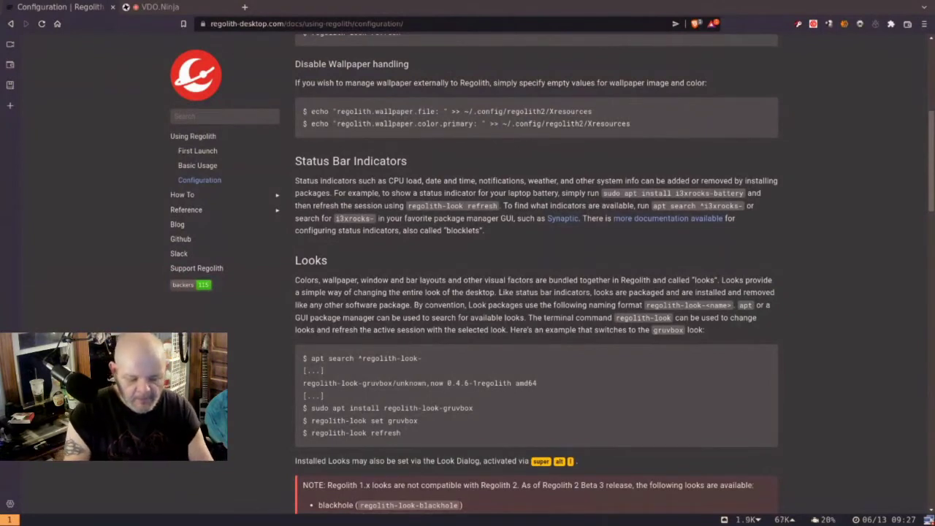
{"action": "key", "text": "super+2"}
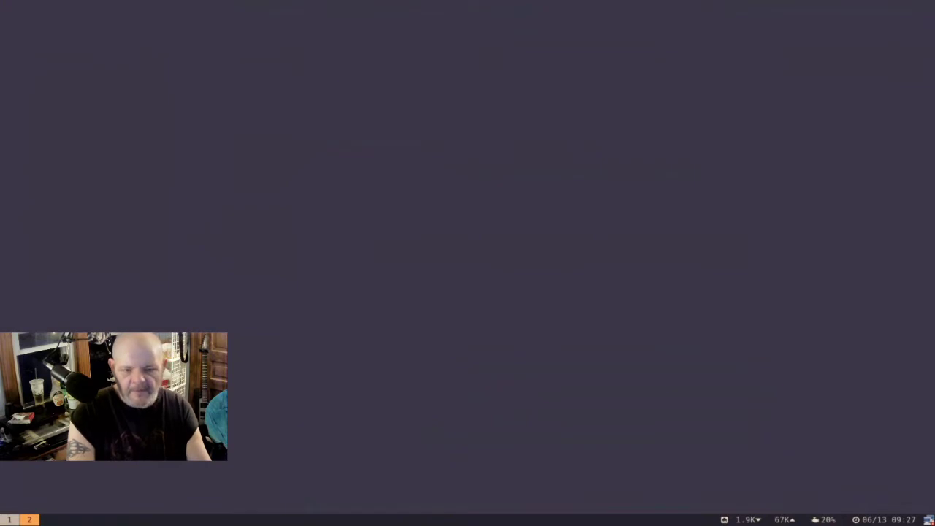
{"action": "key", "text": "super+shift+n"}
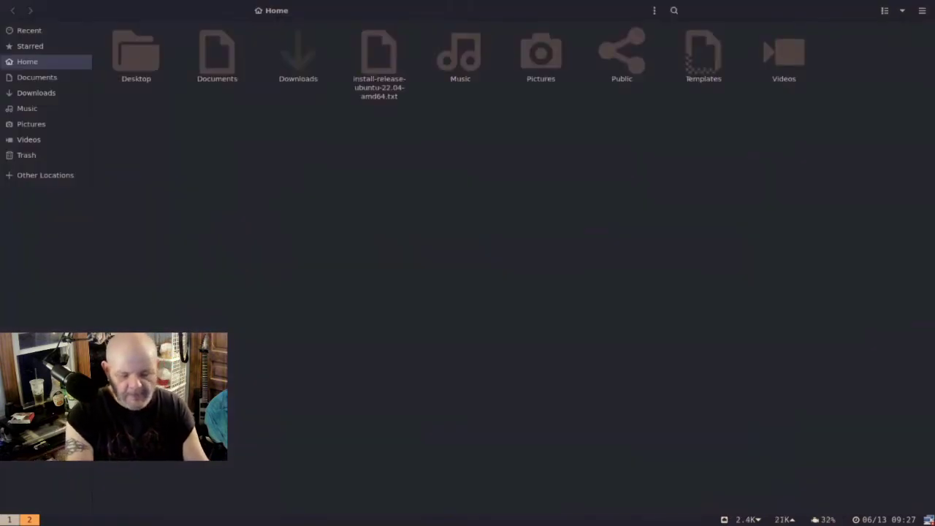
{"action": "key", "text": "ctrl+h"}
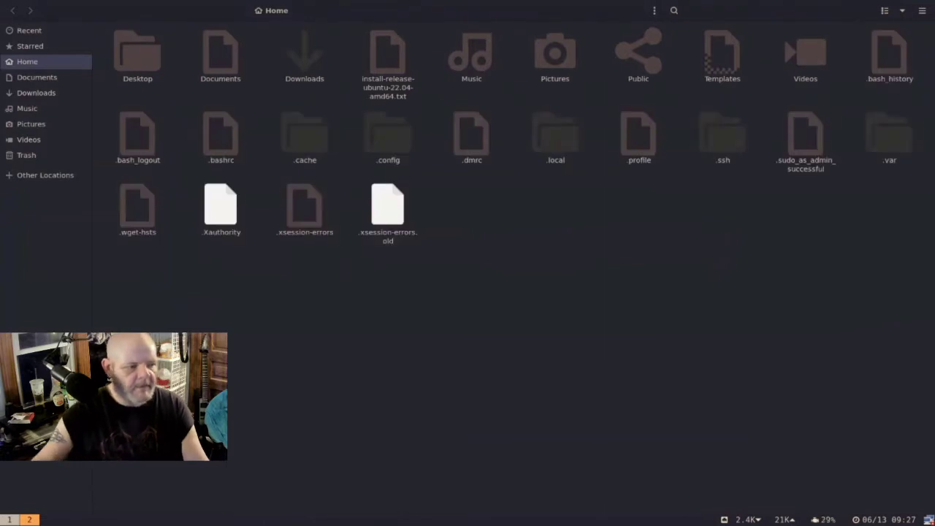
Open the regolith2 folder inside the hidden .config folder
{"action": "left_click", "coordinate": [403, 147]}
{"action": "double_click", "coordinate": [402, 147]}
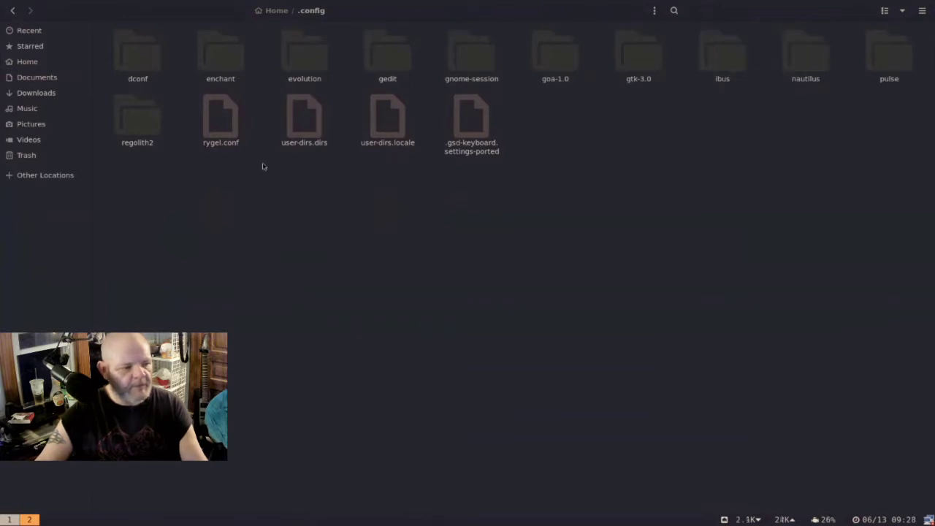
{"action": "double_click", "coordinate": [149, 134]}
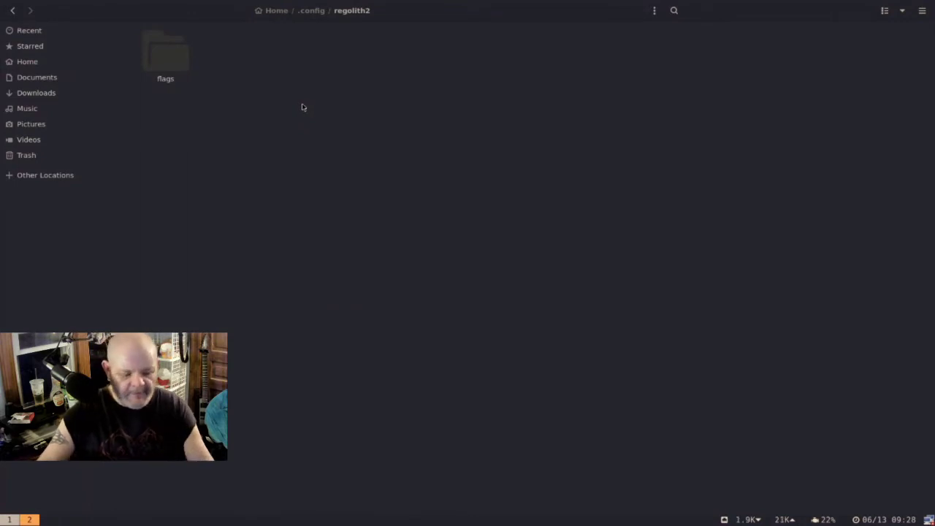
Switch to the browser on workspace 1 and open the First Launch page of the Regolith documentation
{"action": "key", "text": "super+shift+q"}
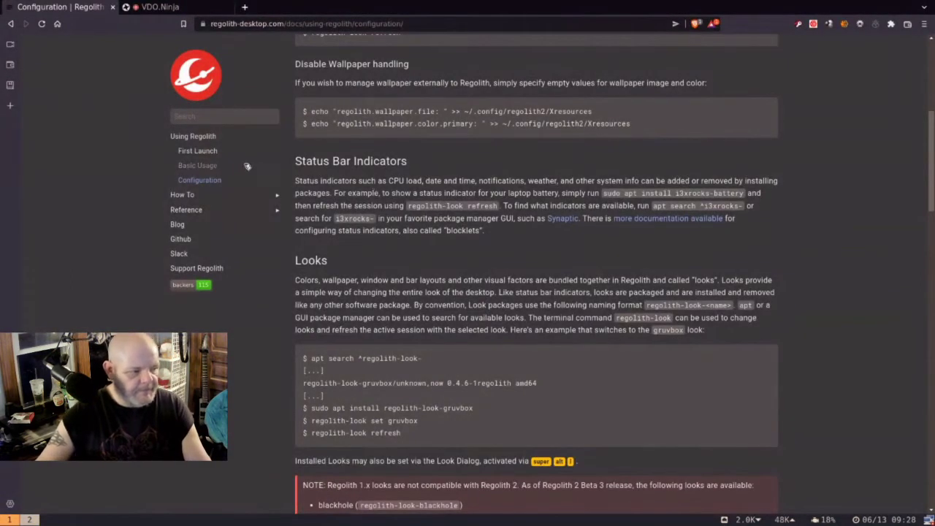
{"action": "left_click", "coordinate": [217, 152]}
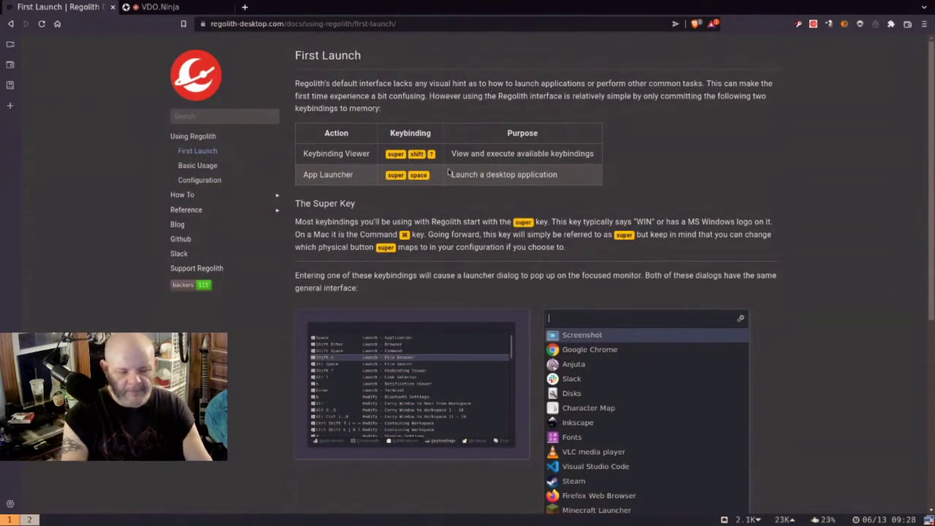
Open the Regolith keybinding viewer and look through its Launch, Modify and Navigate shortcuts
{"action": "key", "text": "super+shift+question"}
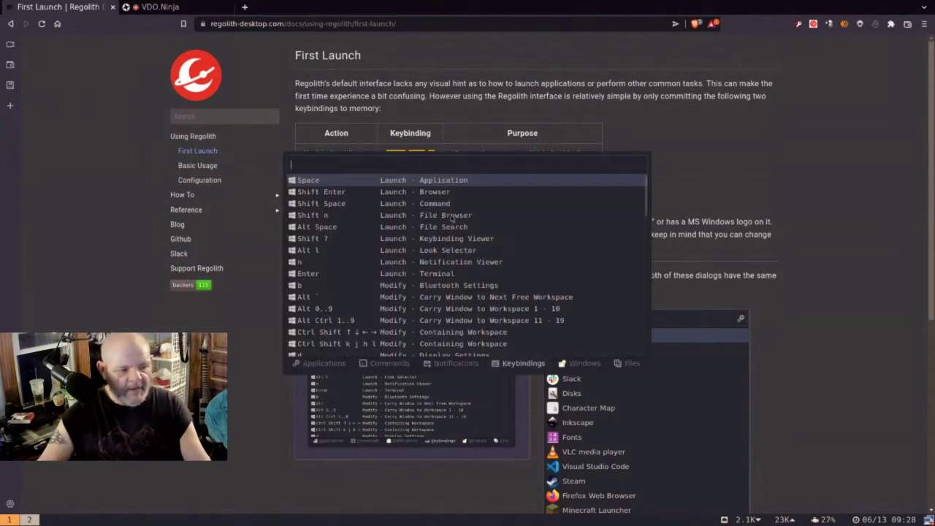
{"action": "scroll", "coordinate": [450, 222], "scroll_direction": "down", "scroll_amount": 15}
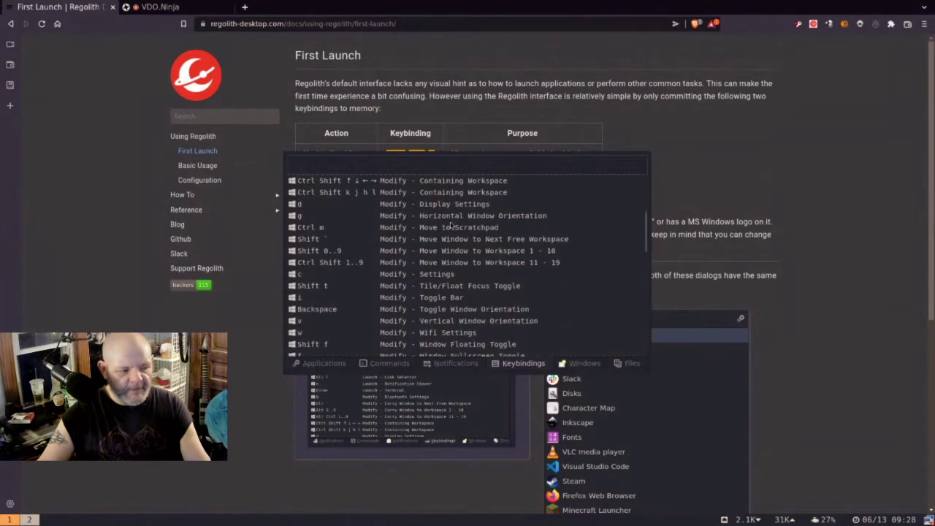
{"action": "scroll", "coordinate": [382, 223], "scroll_direction": "down", "scroll_amount": 15}
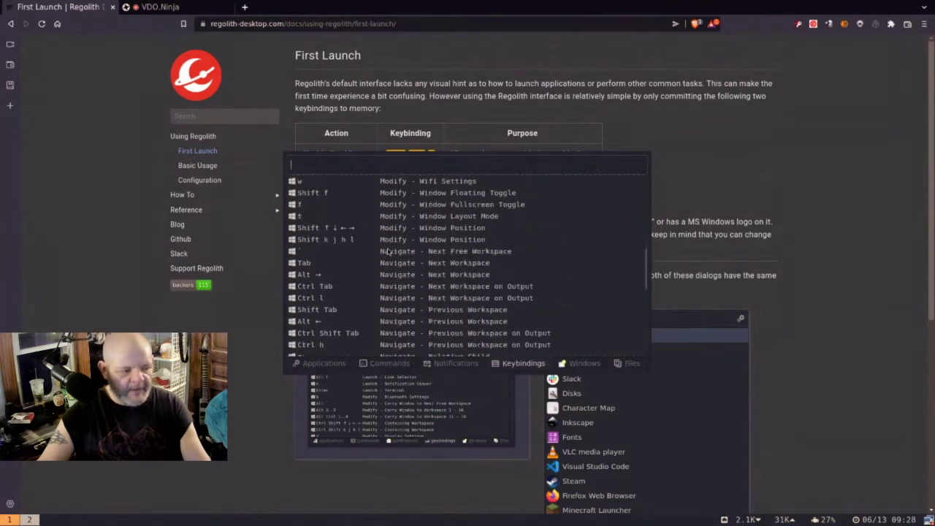
{"action": "scroll", "coordinate": [389, 252], "scroll_direction": "up", "scroll_amount": 4}
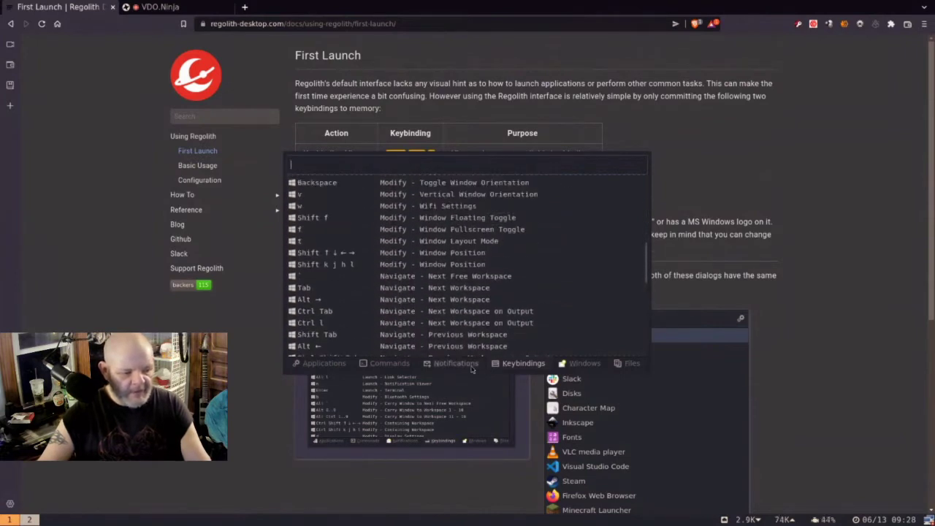
Check the viewer's notifications and open windows lists, and browse the available /bin commands
{"action": "left_click", "coordinate": [471, 367]}
{"action": "left_click", "coordinate": [581, 363]}
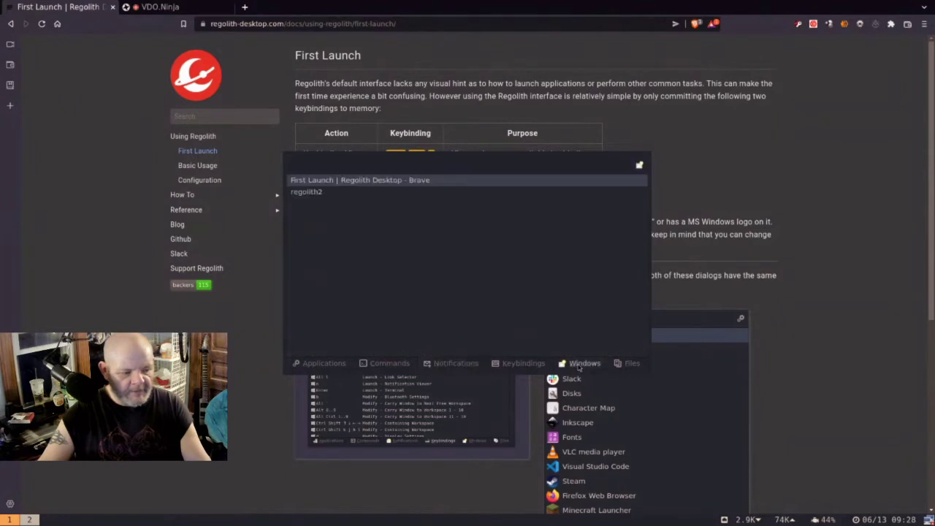
{"action": "left_click", "coordinate": [392, 367]}
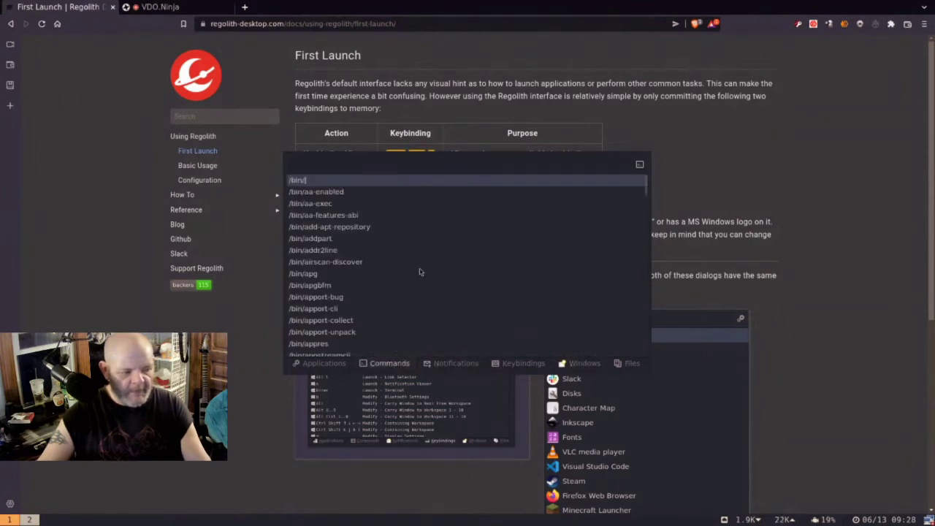
{"action": "scroll", "coordinate": [420, 272], "scroll_direction": "down", "scroll_amount": 3}
{"action": "scroll", "coordinate": [419, 272], "scroll_direction": "down", "scroll_amount": 2}
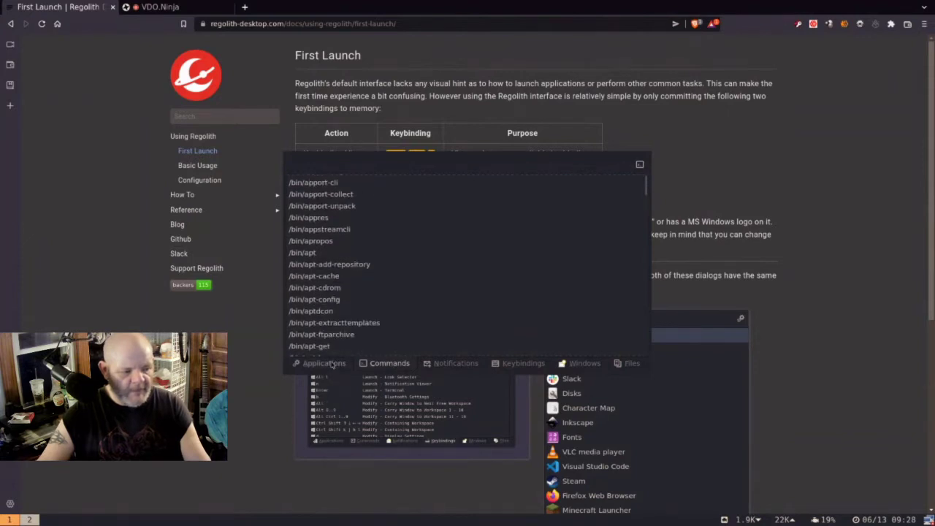
Browse the installed applications list, return to the keybindings list and close the viewer
{"action": "left_click", "coordinate": [334, 364]}
{"action": "scroll", "coordinate": [398, 301], "scroll_direction": "down", "scroll_amount": 5}
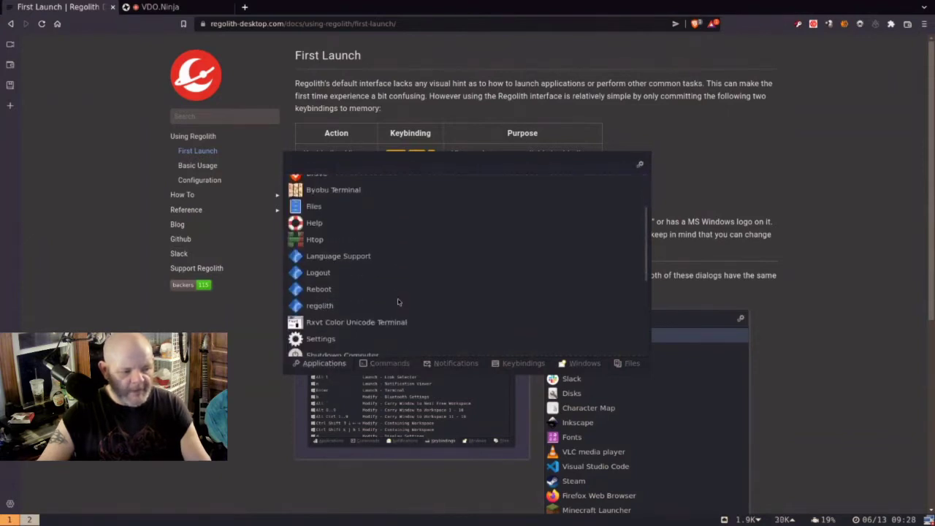
{"action": "scroll", "coordinate": [398, 301], "scroll_direction": "down", "scroll_amount": 3}
{"action": "scroll", "coordinate": [398, 301], "scroll_direction": "up", "scroll_amount": 3}
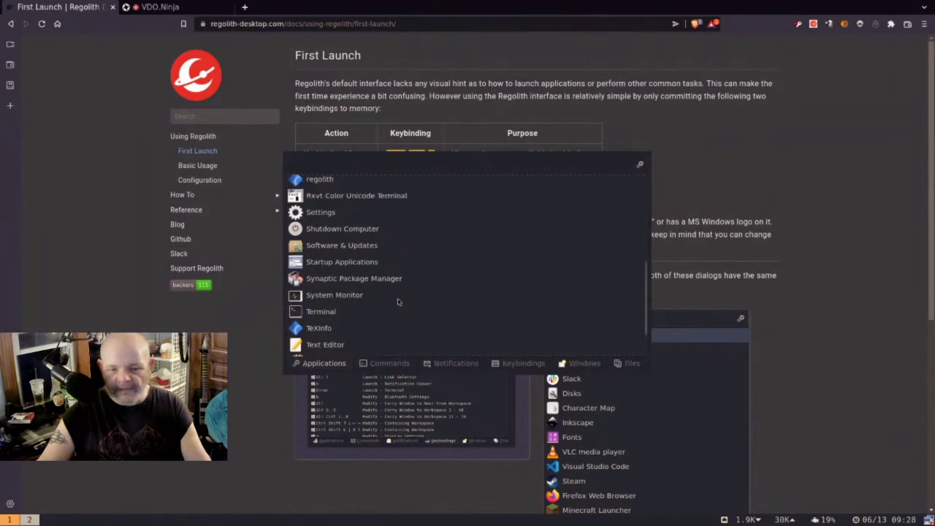
{"action": "scroll", "coordinate": [398, 302], "scroll_direction": "up", "scroll_amount": 5}
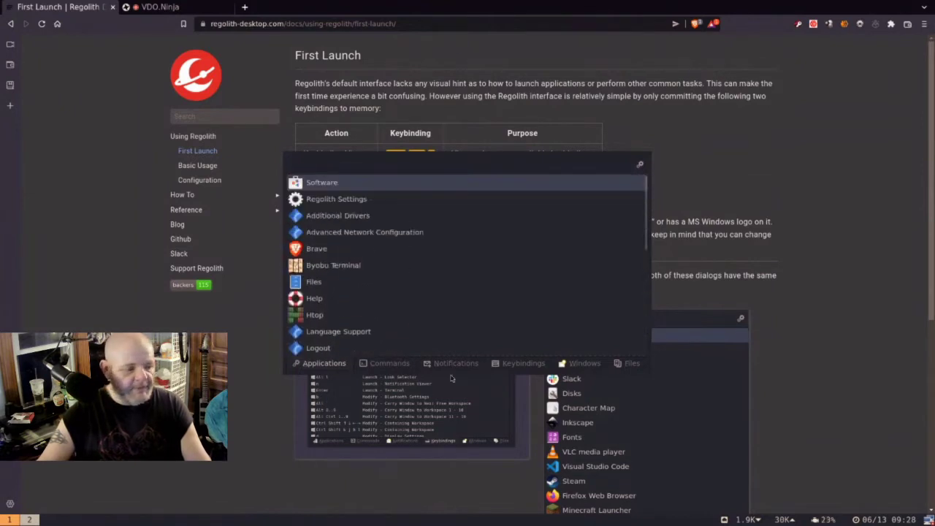
{"action": "left_click", "coordinate": [513, 363]}
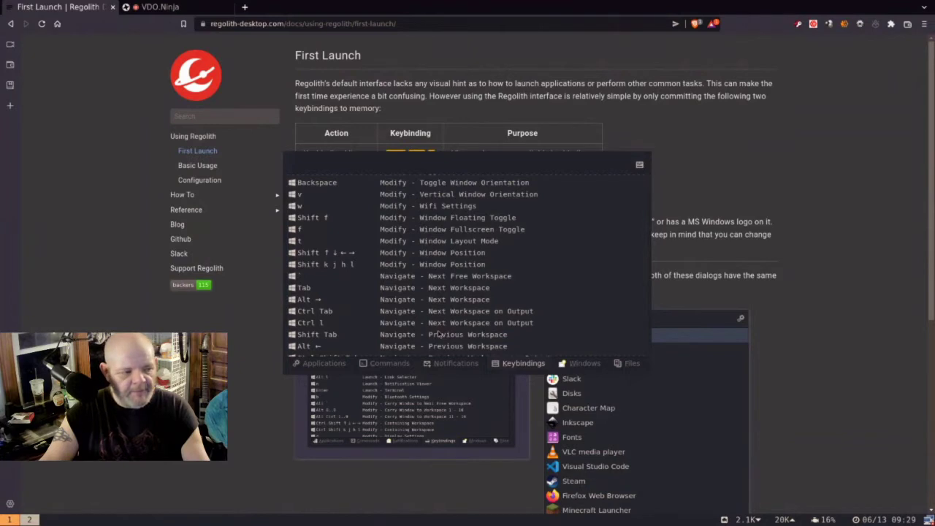
{"action": "key", "text": "Escape"}
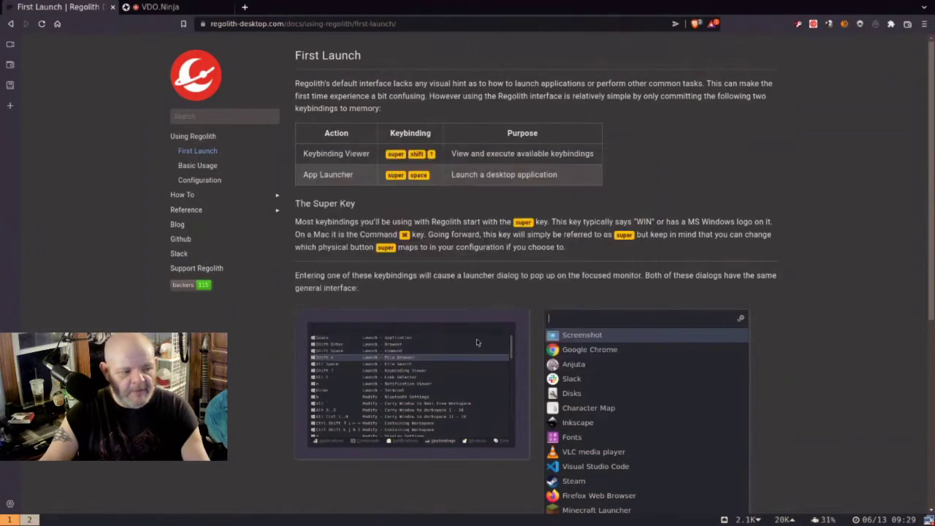
Open the Regolith blog in a new browser tab and open its Announcing Regolith 2 post
{"action": "right_click", "coordinate": [211, 231]}
{"action": "left_click", "coordinate": [226, 232]}
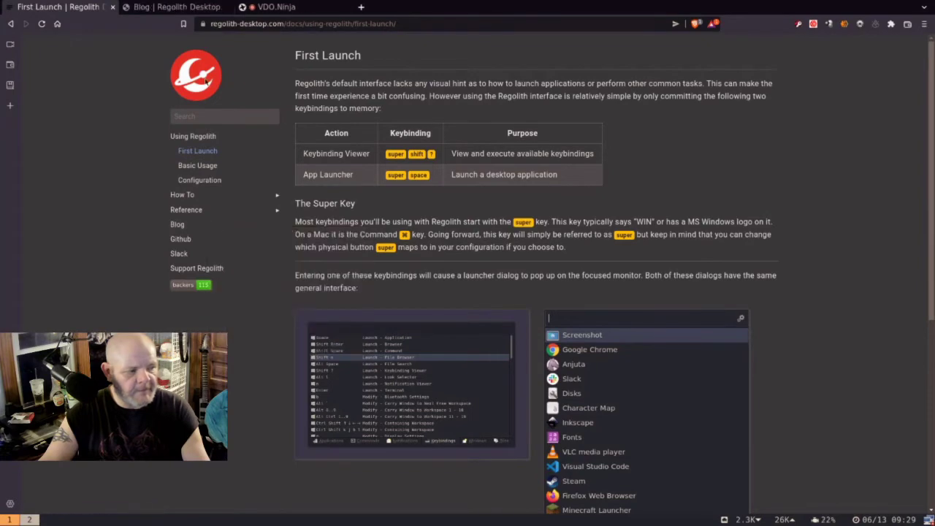
{"action": "left_click", "coordinate": [175, 6]}
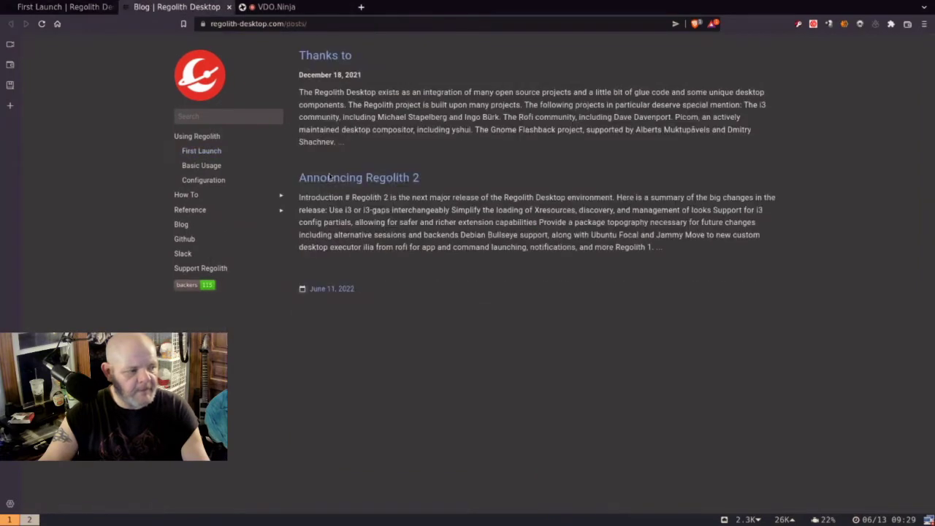
{"action": "left_click", "coordinate": [394, 177]}
Read the Shipped Changes section of the announcement, then bring up the application launcher and dismiss it
{"action": "scroll", "coordinate": [489, 230], "scroll_direction": "down", "scroll_amount": 4}
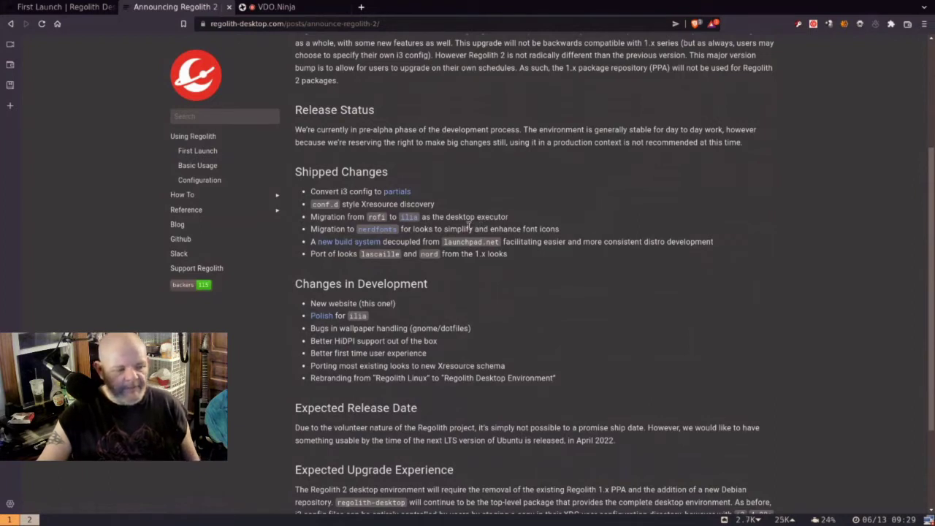
{"action": "scroll", "coordinate": [469, 227], "scroll_direction": "down", "scroll_amount": 1}
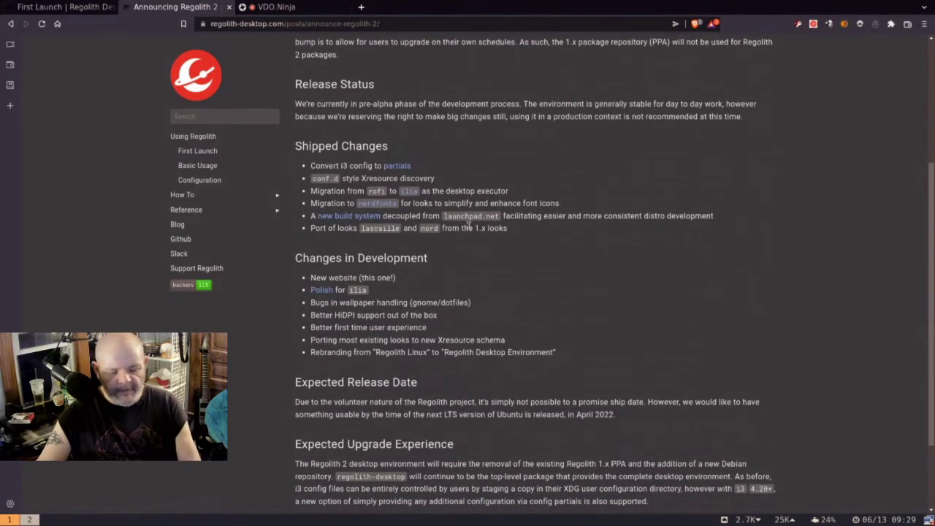
{"action": "key", "text": "super+space"}
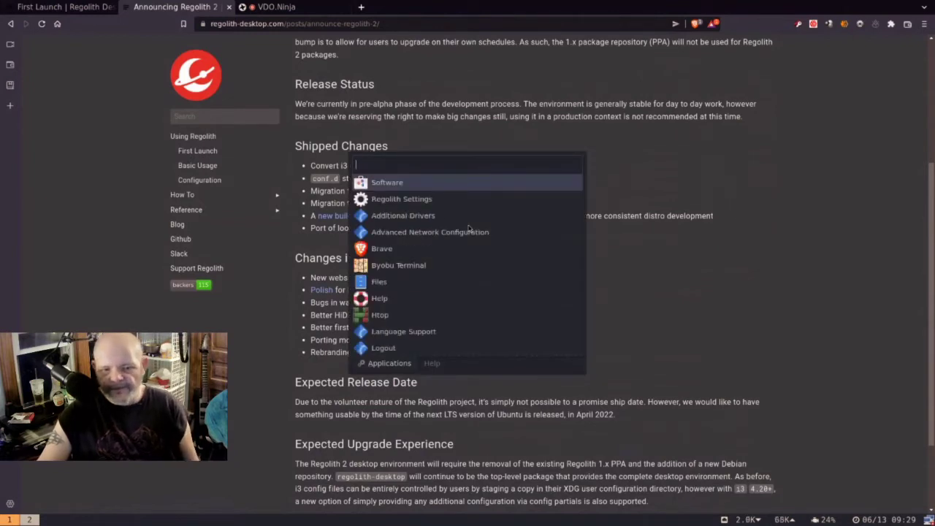
{"action": "key", "text": "Escape"}
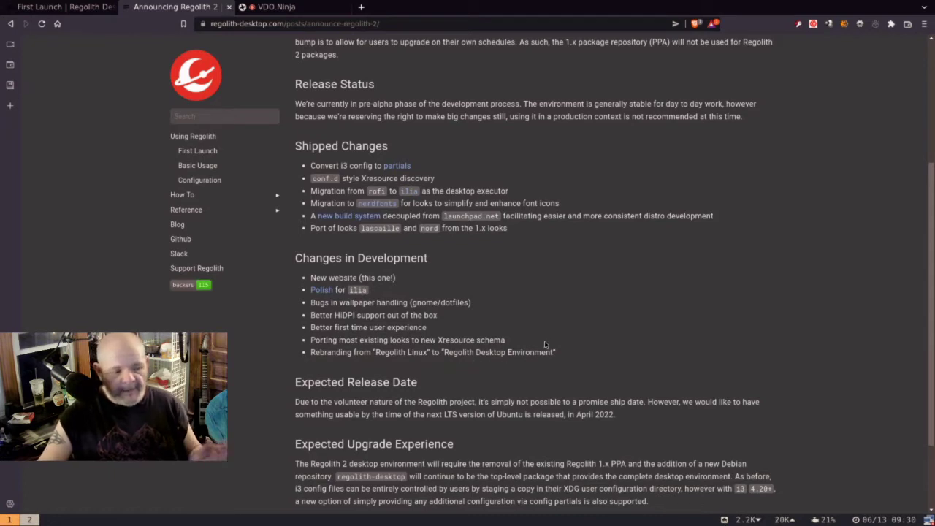
Highlight the rebranding entry under Changes in Development, clear the selection and review the rest of the announcement
{"action": "left_click_drag", "start_coordinate": [451, 365], "coordinate": [301, 355]}
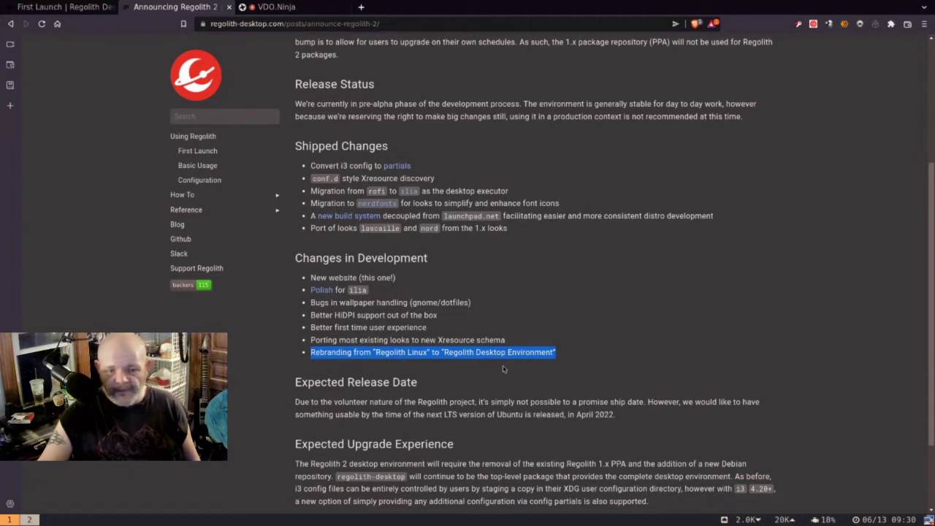
{"action": "left_click", "coordinate": [573, 358]}
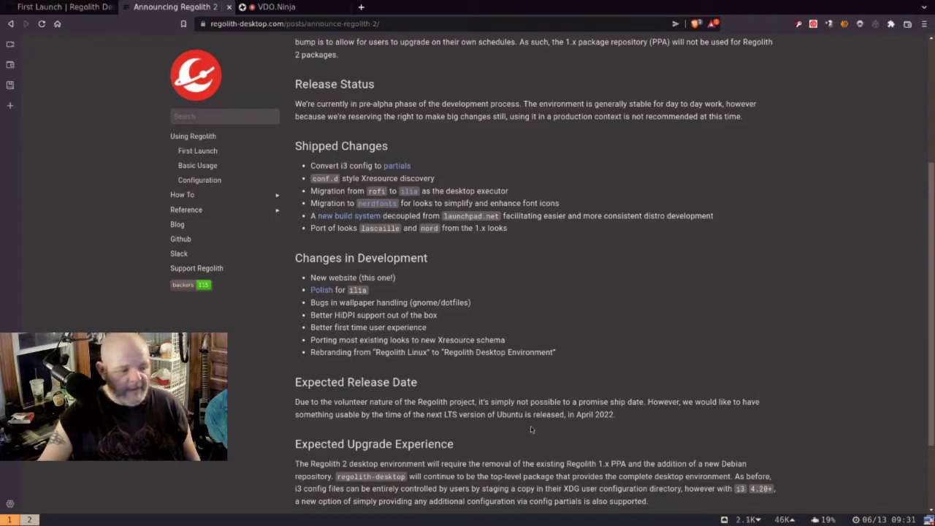
{"action": "scroll", "coordinate": [531, 430], "scroll_direction": "down", "scroll_amount": 1}
{"action": "scroll", "coordinate": [528, 429], "scroll_direction": "down", "scroll_amount": 1}
{"action": "scroll", "coordinate": [527, 430], "scroll_direction": "up", "scroll_amount": 6}
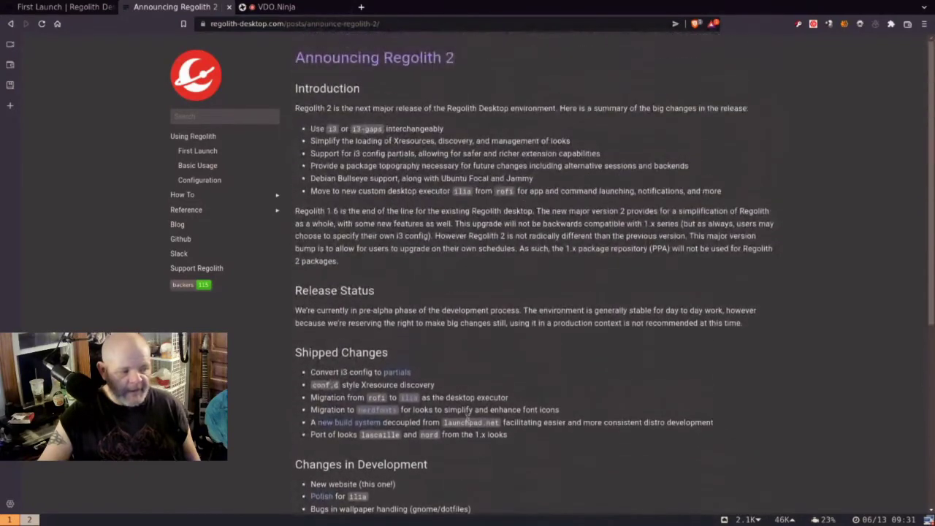
Open the Basic Usage documentation page, then bring up the application launcher it describes and dismiss it
{"action": "left_click", "coordinate": [203, 180]}
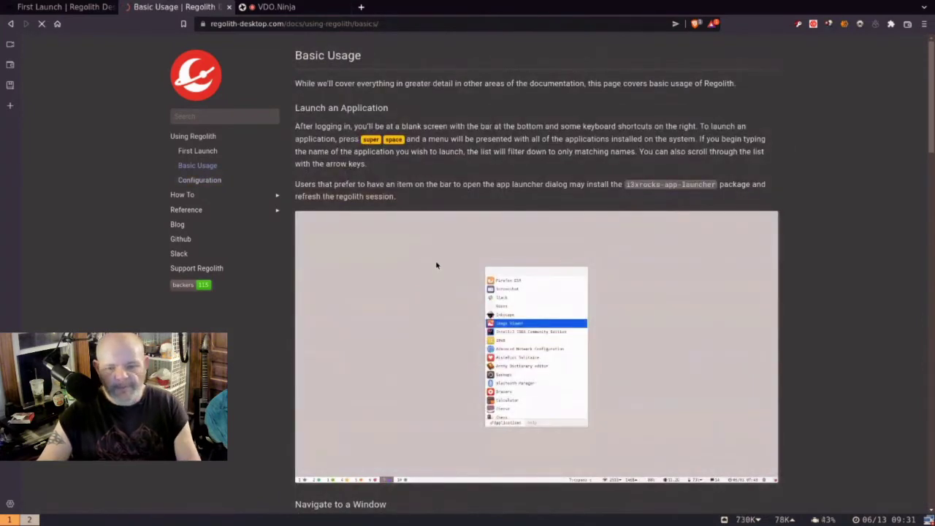
{"action": "key", "text": "super+space"}
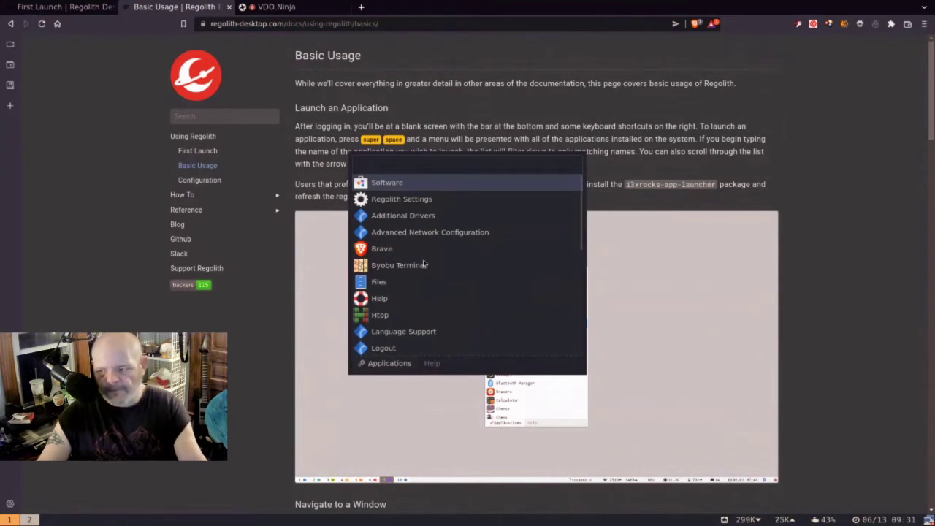
{"action": "key", "text": "Escape"}
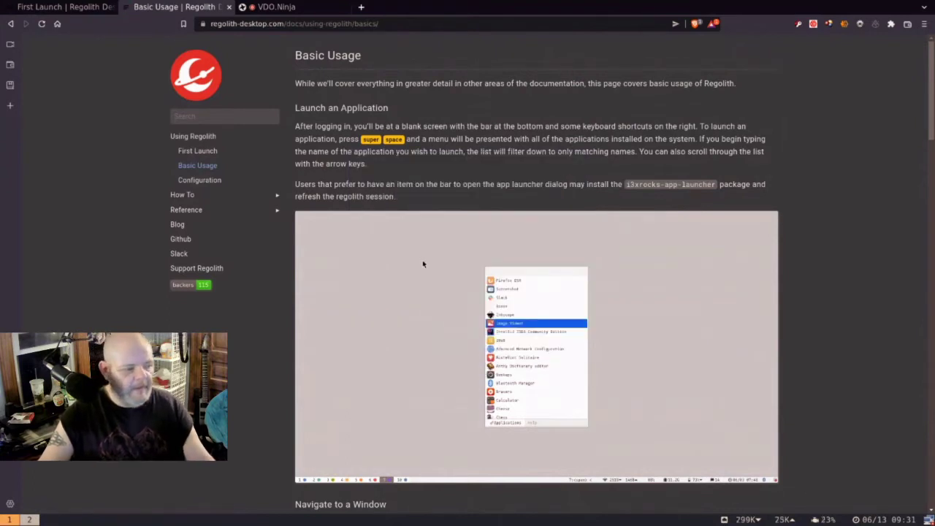
View the Navigate to a Window section, tile a terminal beside the browser, show and dismiss the command launcher, and close the terminal
{"action": "scroll", "coordinate": [423, 264], "scroll_direction": "down", "scroll_amount": 5}
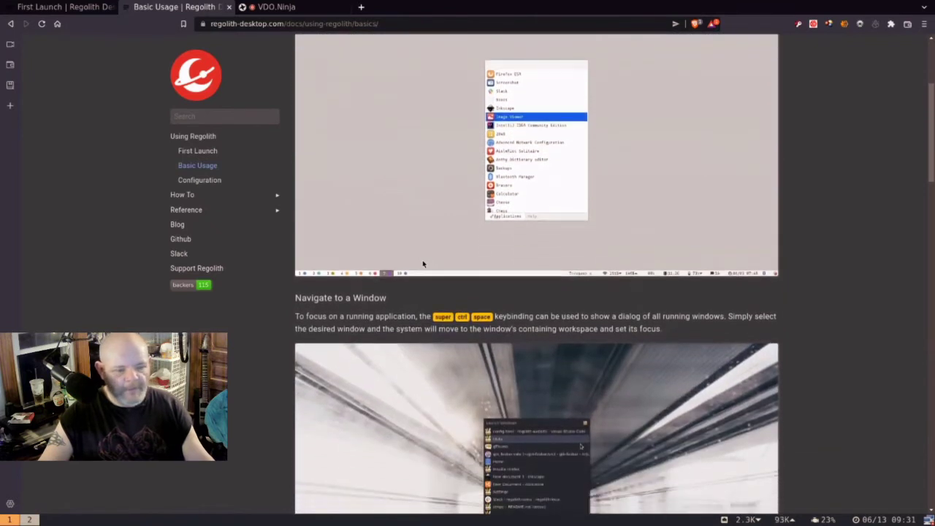
{"action": "scroll", "coordinate": [423, 263], "scroll_direction": "down", "scroll_amount": 2}
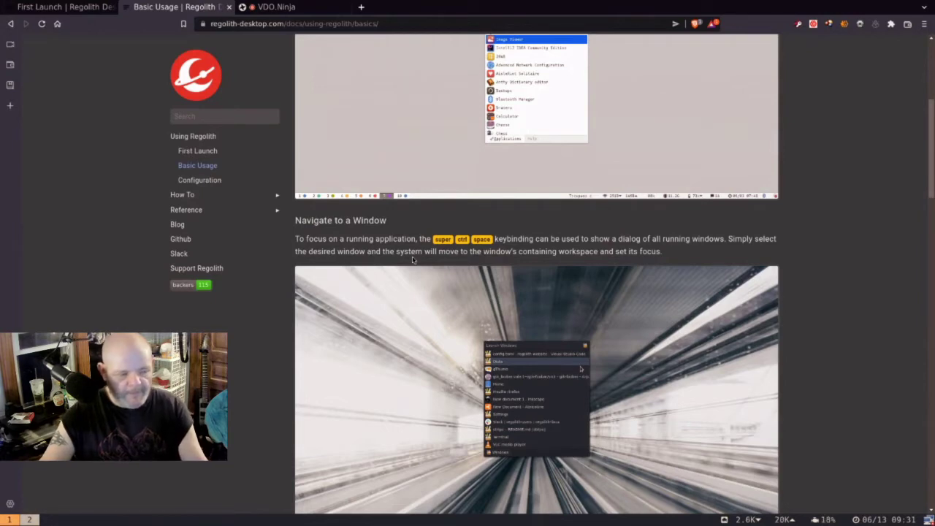
{"action": "key", "text": "super+Return"}
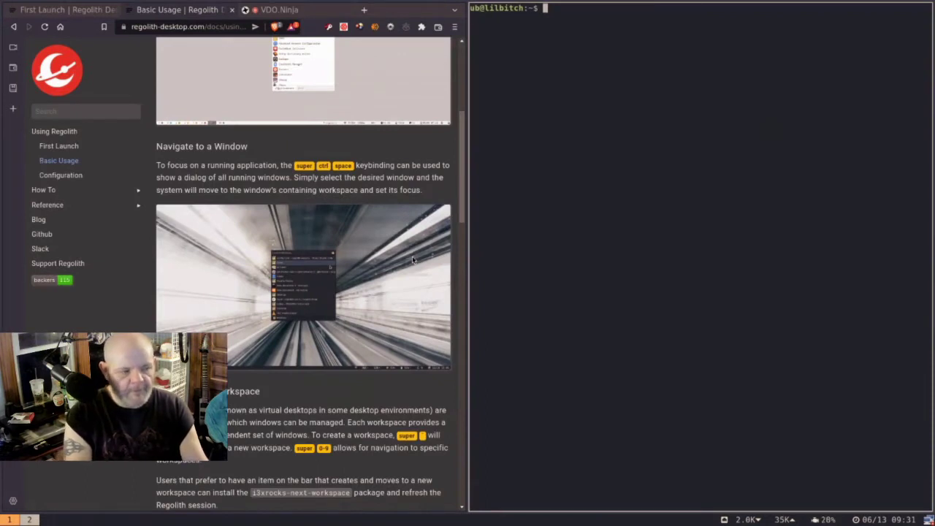
{"action": "key", "text": "super+alt+space"}
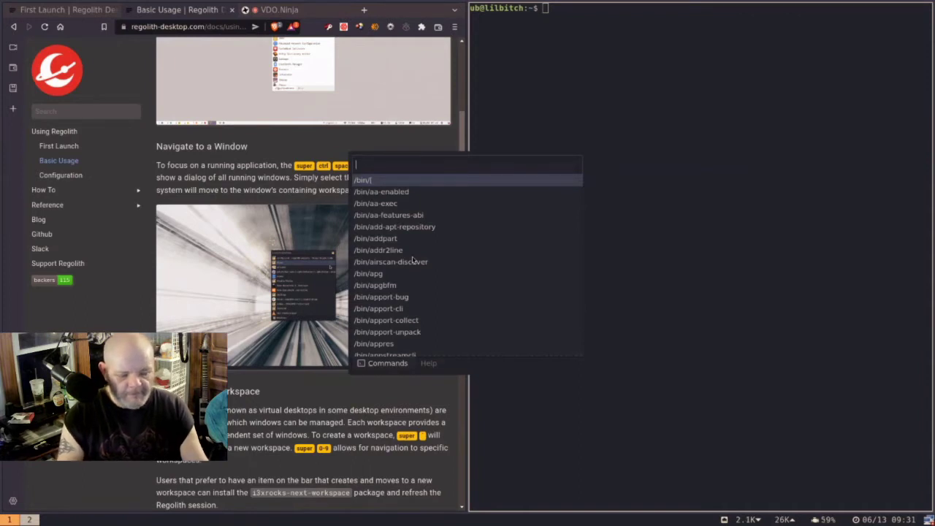
{"action": "key", "text": "Escape"}
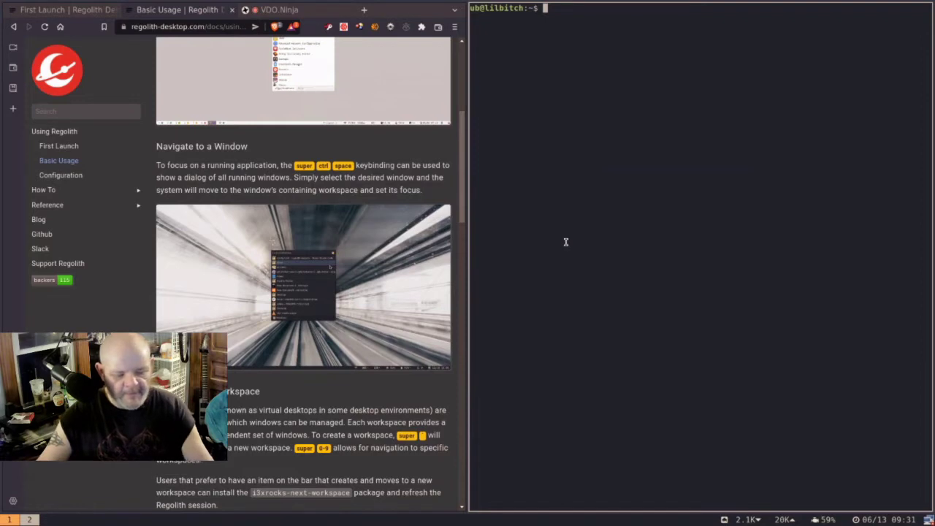
{"action": "key", "text": "super+shift+q"}
View the Create a new Workspace section, tile a terminal and the file manager beside the browser, and close both windows
{"action": "scroll", "coordinate": [567, 239], "scroll_direction": "down", "scroll_amount": 5}
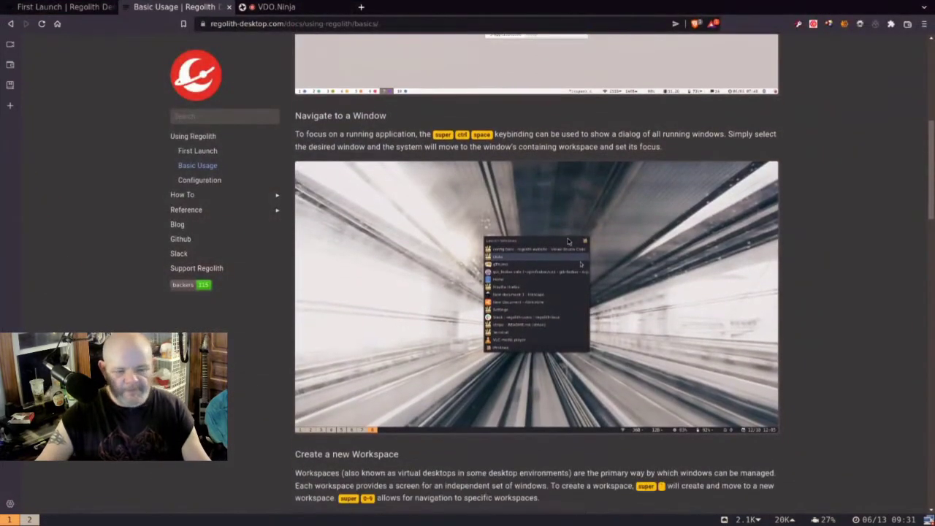
{"action": "scroll", "coordinate": [570, 241], "scroll_direction": "down", "scroll_amount": 1}
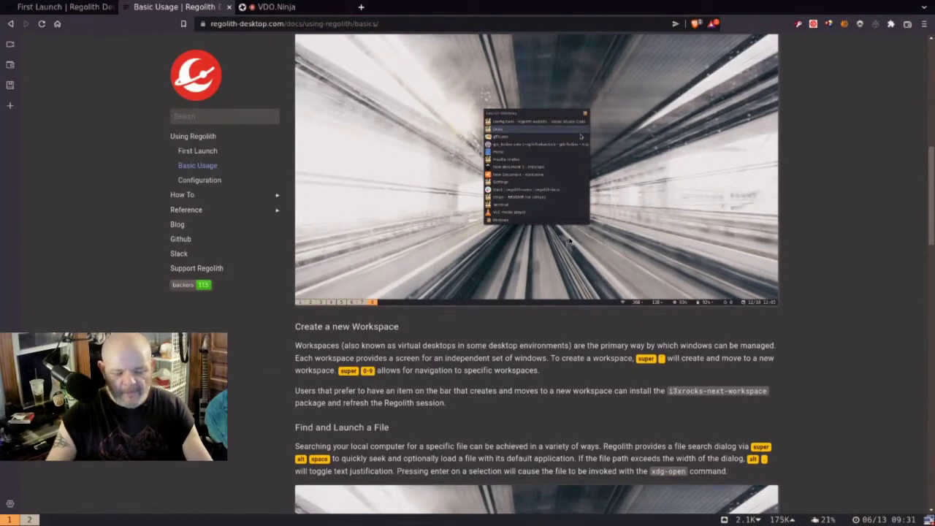
{"action": "key", "text": "super+Return"}
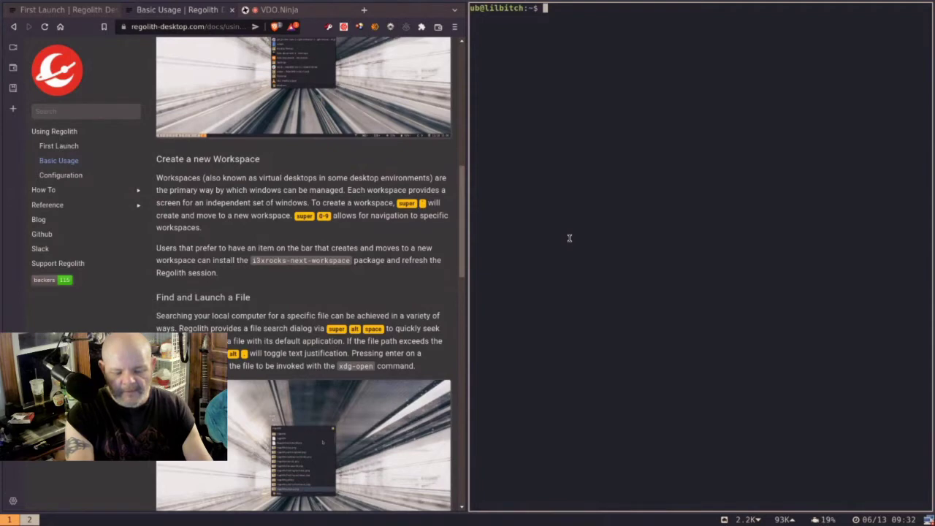
{"action": "key", "text": "super+shift+n"}
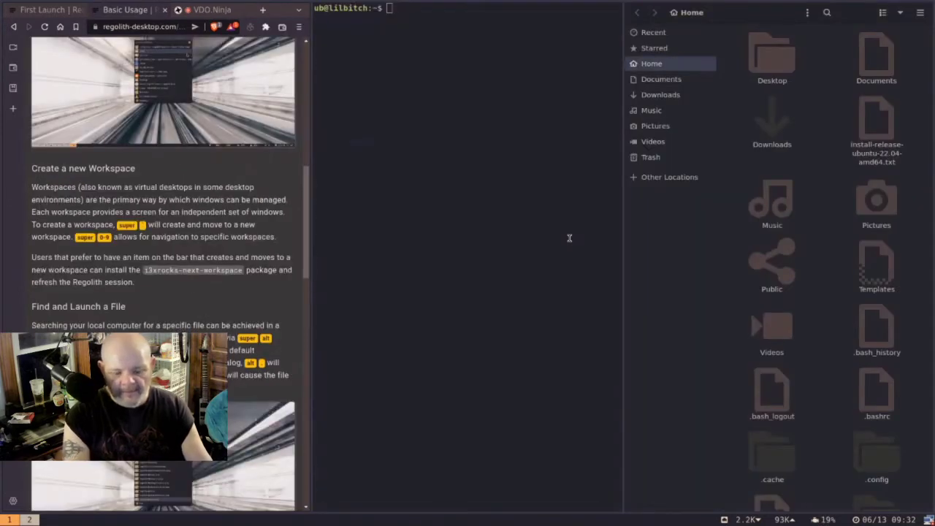
{"action": "key", "text": "super+shift+q"}
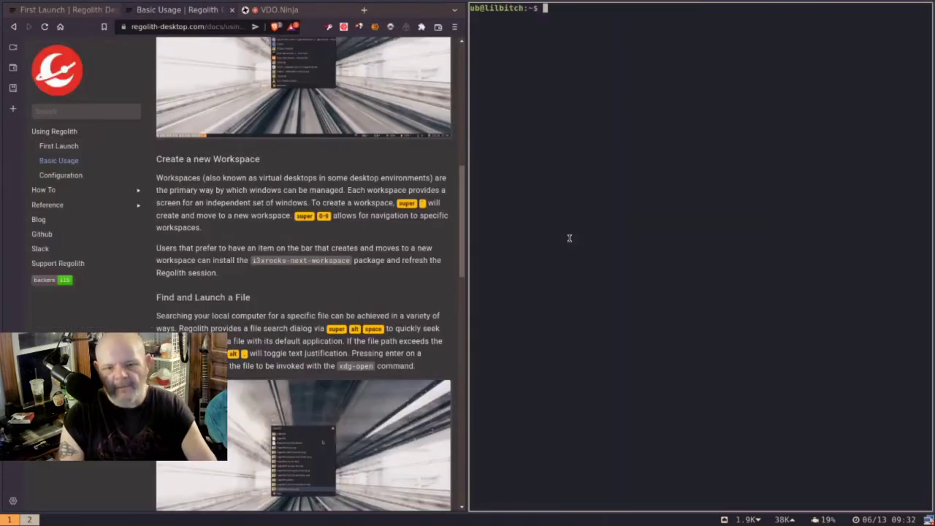
{"action": "key", "text": "super+shift+q"}
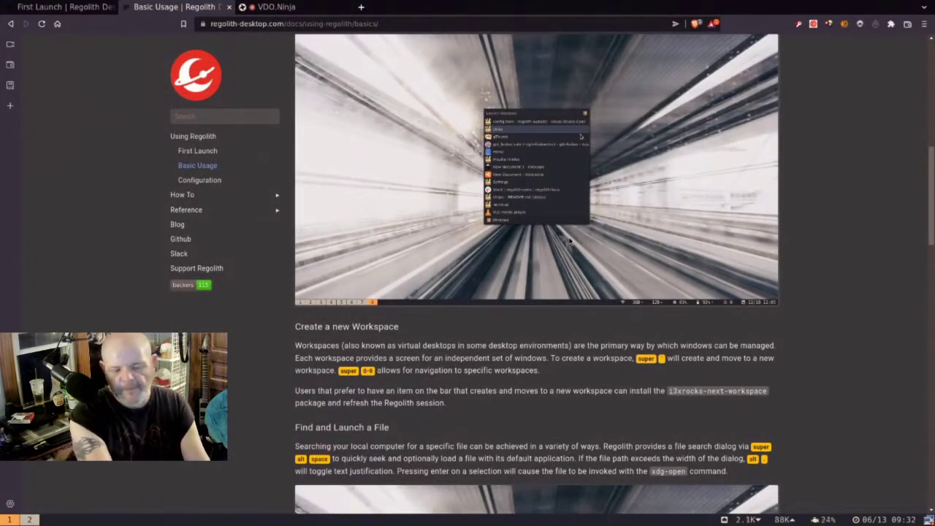
Visit workspace 2, create a new empty workspace, and return through workspace 2 to the browser on workspace 1
{"action": "key", "text": "super+2"}
{"action": "key", "text": "super+grave"}
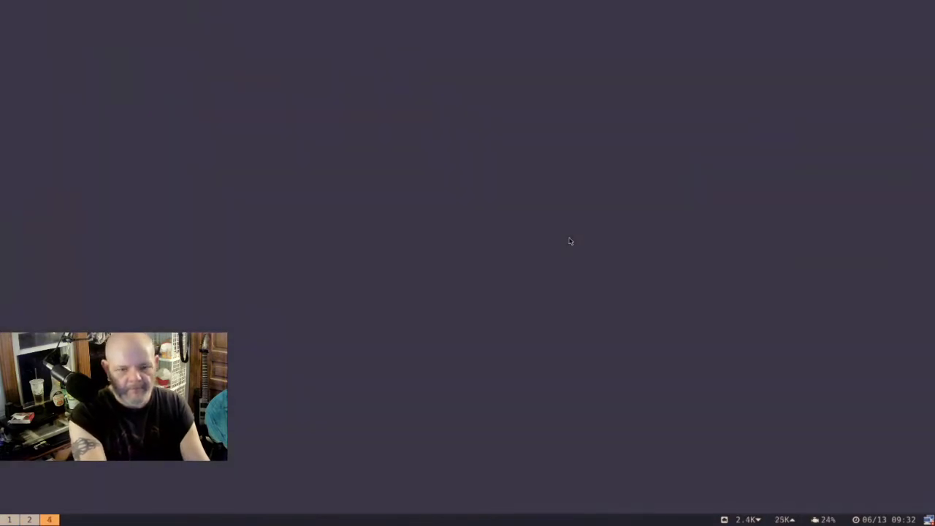
{"action": "key", "text": "super+2"}
{"action": "key", "text": "super+1"}
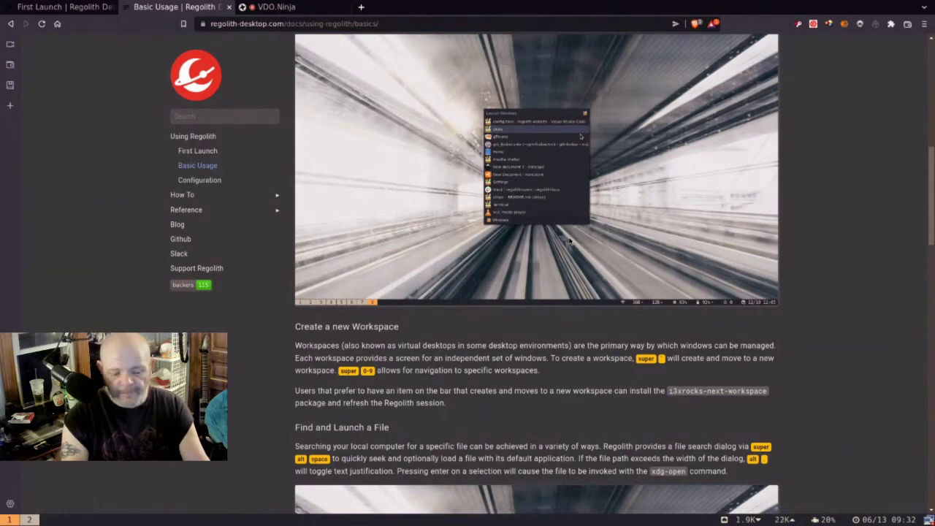
Launch the system Settings and view the Bluetooth, Applications, Online Accounts, Sharing and Sound pages
{"action": "key", "text": "super+c"}
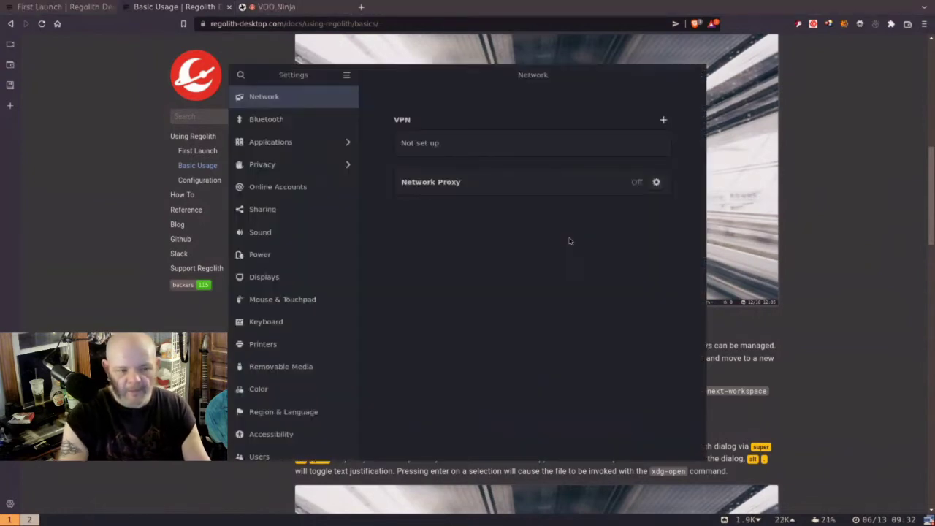
{"action": "left_click", "coordinate": [285, 128]}
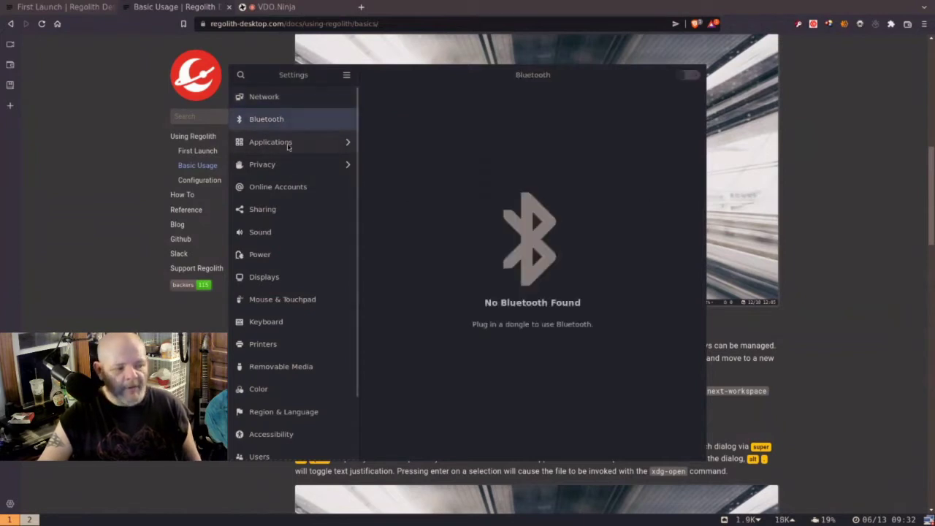
{"action": "left_click", "coordinate": [287, 143]}
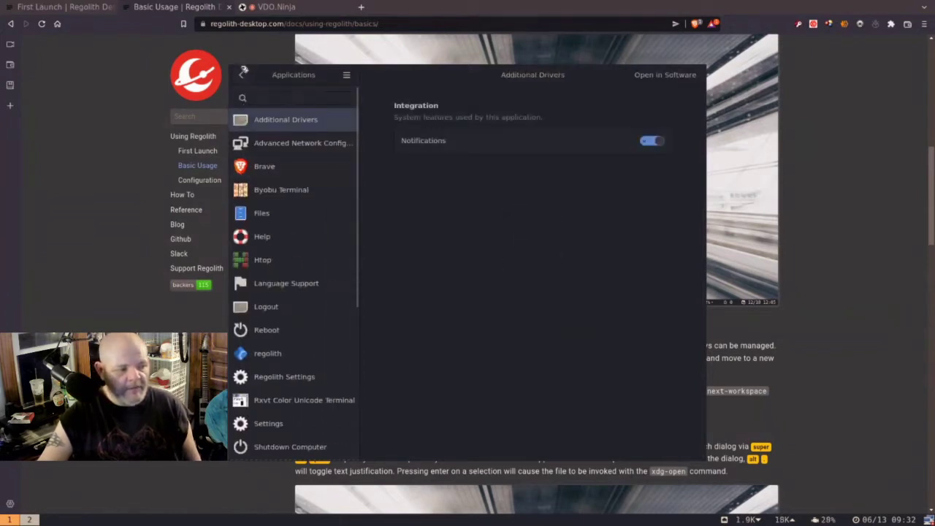
{"action": "left_click", "coordinate": [238, 76]}
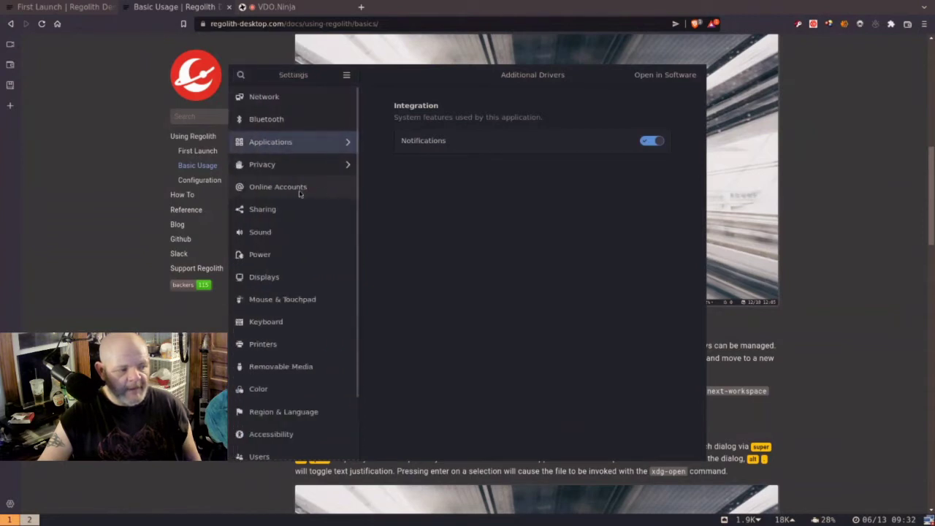
{"action": "left_click", "coordinate": [299, 192]}
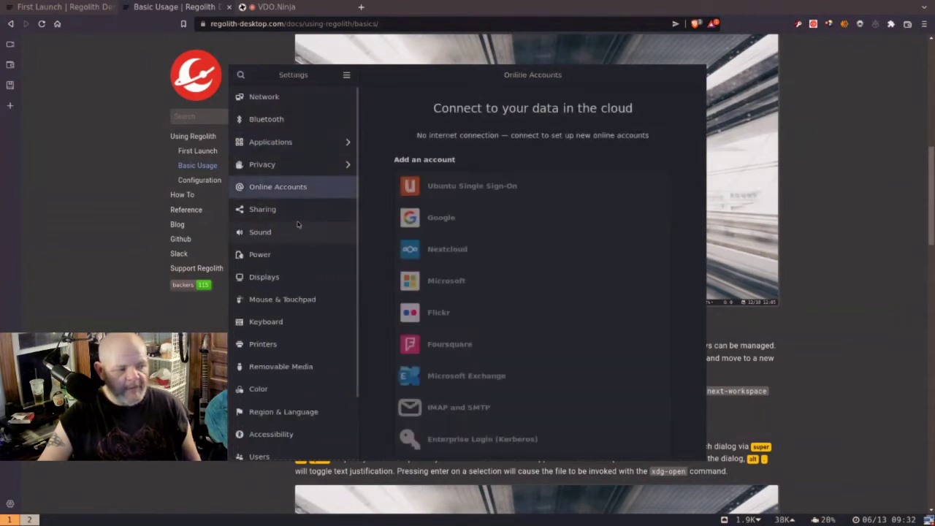
{"action": "left_click", "coordinate": [296, 211]}
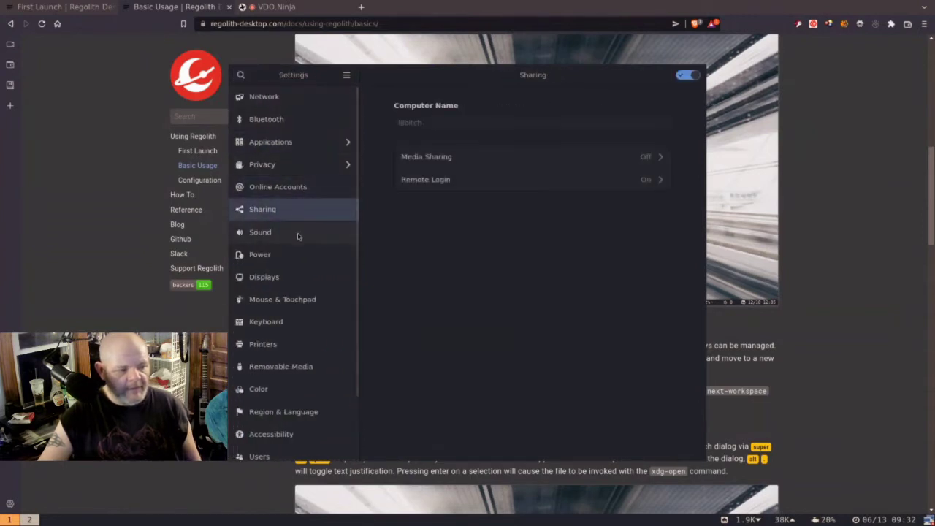
{"action": "left_click", "coordinate": [298, 234]}
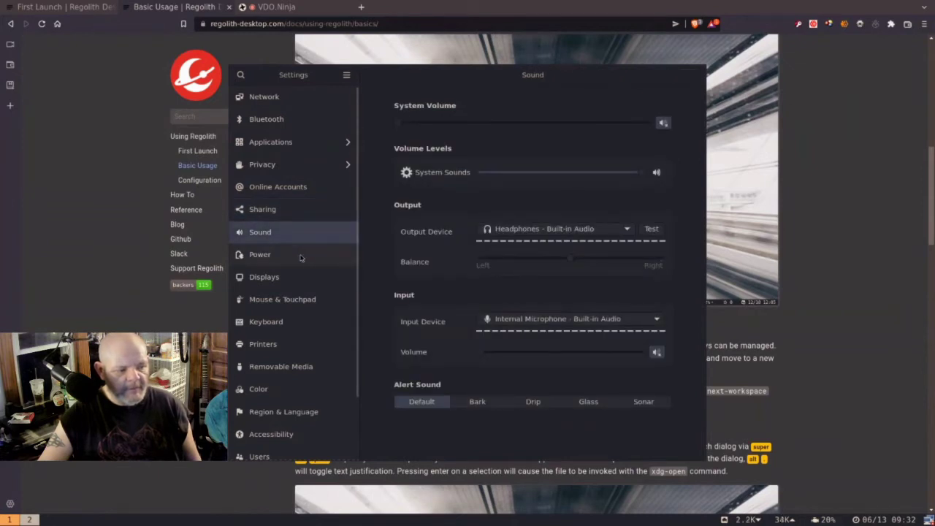
View the Power, Displays, Mouse & Touchpad, About and Users settings, and close the Settings window
{"action": "left_click", "coordinate": [300, 257]}
{"action": "left_click", "coordinate": [305, 277]}
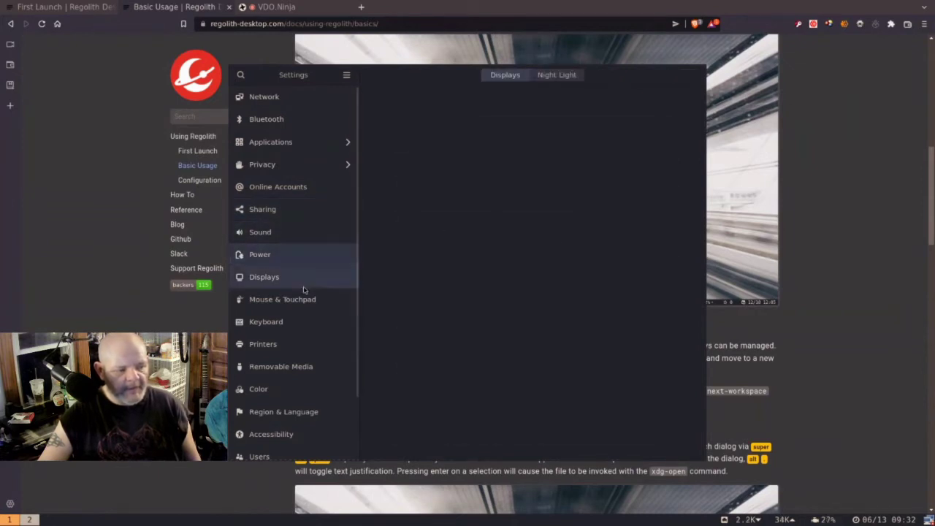
{"action": "left_click", "coordinate": [304, 299]}
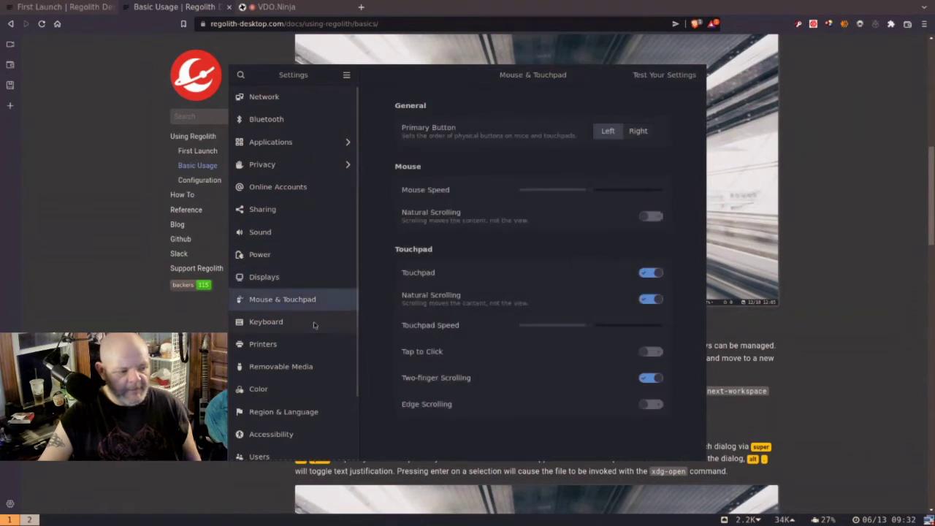
{"action": "scroll", "coordinate": [295, 349], "scroll_direction": "down", "scroll_amount": 2}
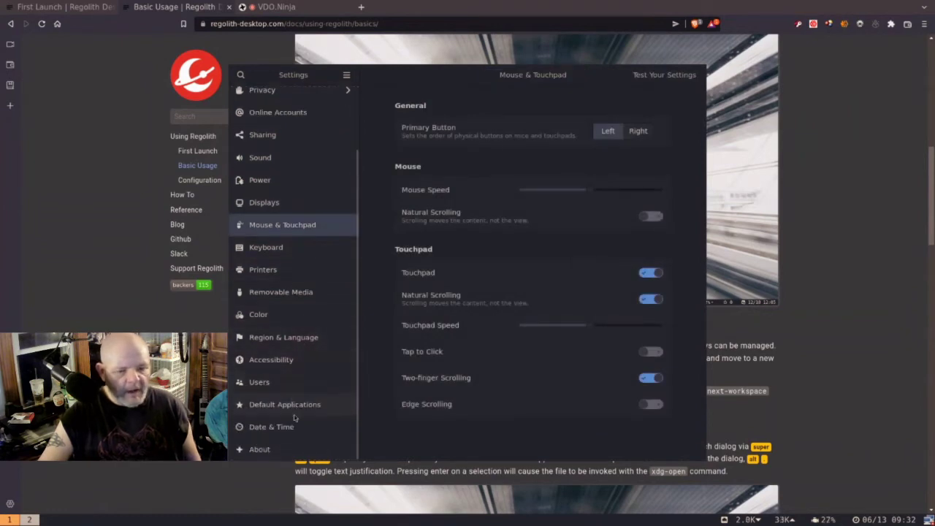
{"action": "left_click", "coordinate": [297, 447]}
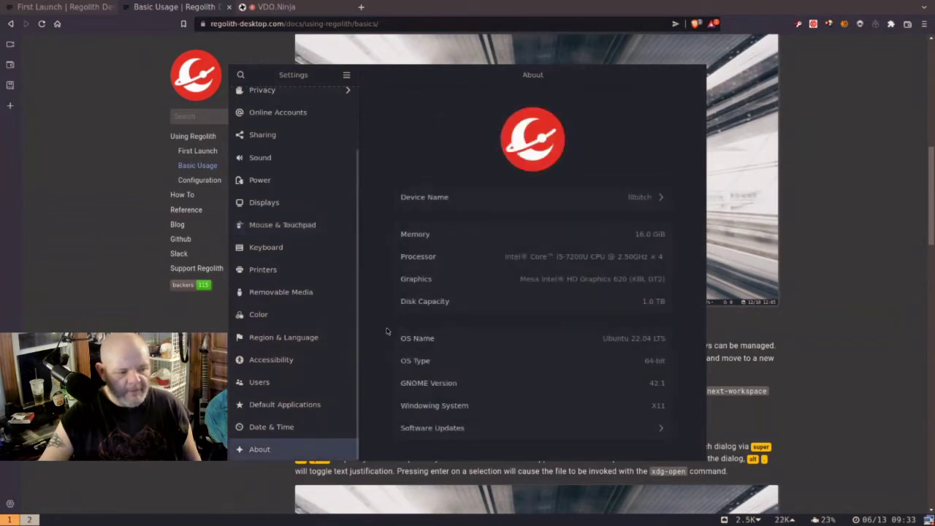
{"action": "left_click", "coordinate": [326, 384]}
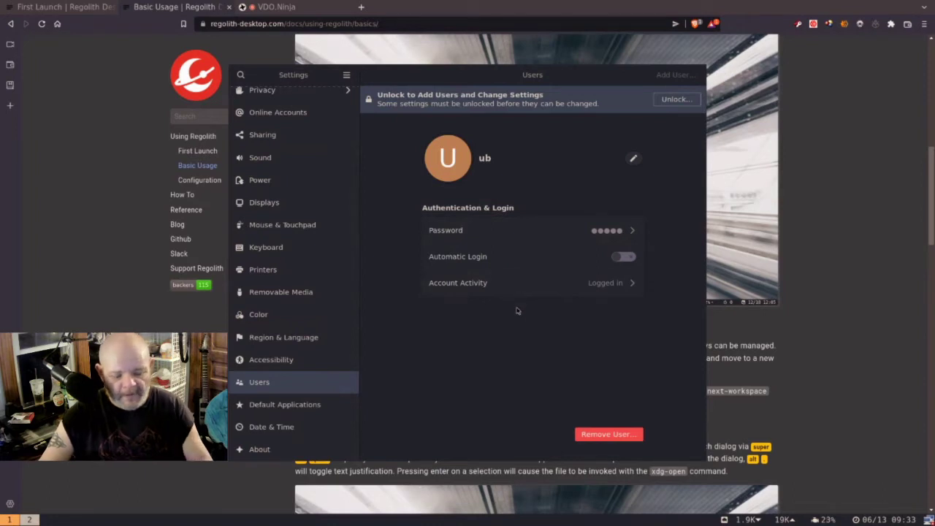
{"action": "key", "text": "super+shift+q"}
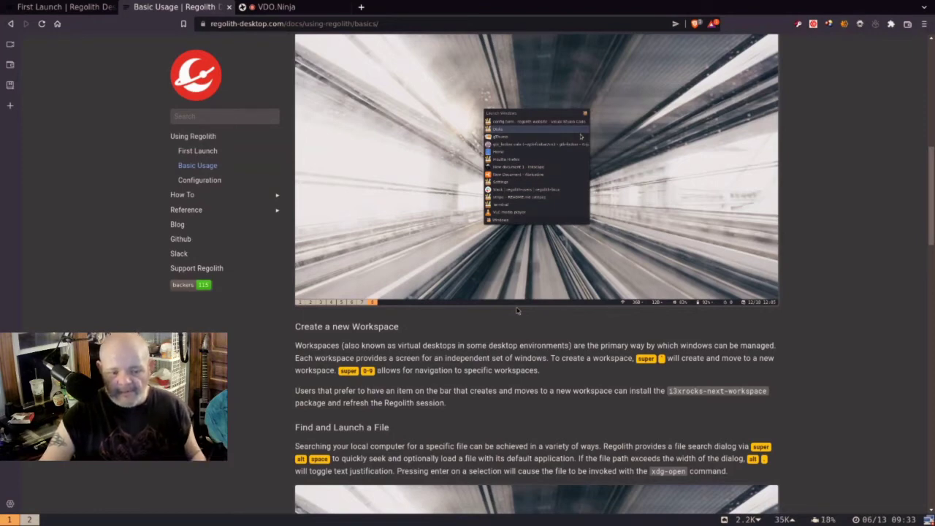
Review the rest of the Basic Usage page down to View Keybindings, and open the Configuration page to examine its Wallpaper section
{"action": "left_click", "coordinate": [815, 519]}
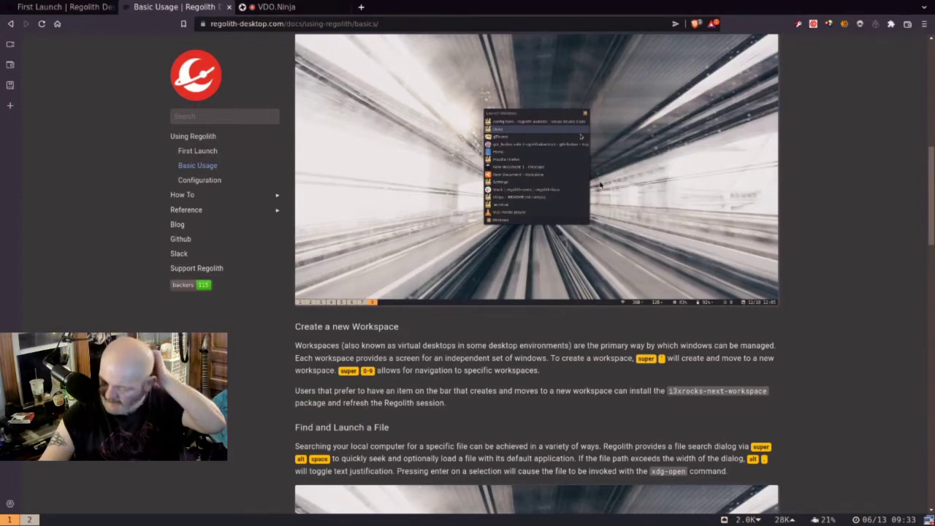
{"action": "scroll", "coordinate": [607, 195], "scroll_direction": "down", "scroll_amount": 4}
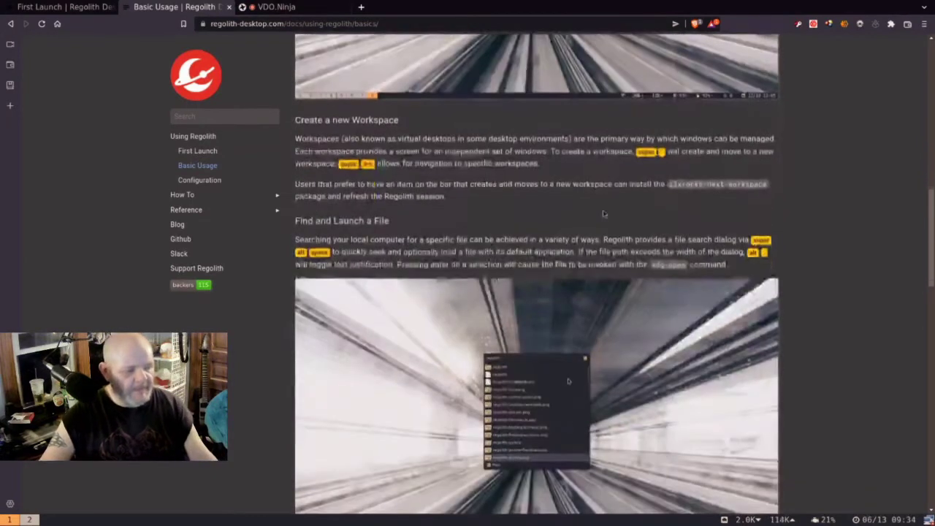
{"action": "scroll", "coordinate": [600, 216], "scroll_direction": "down", "scroll_amount": 2}
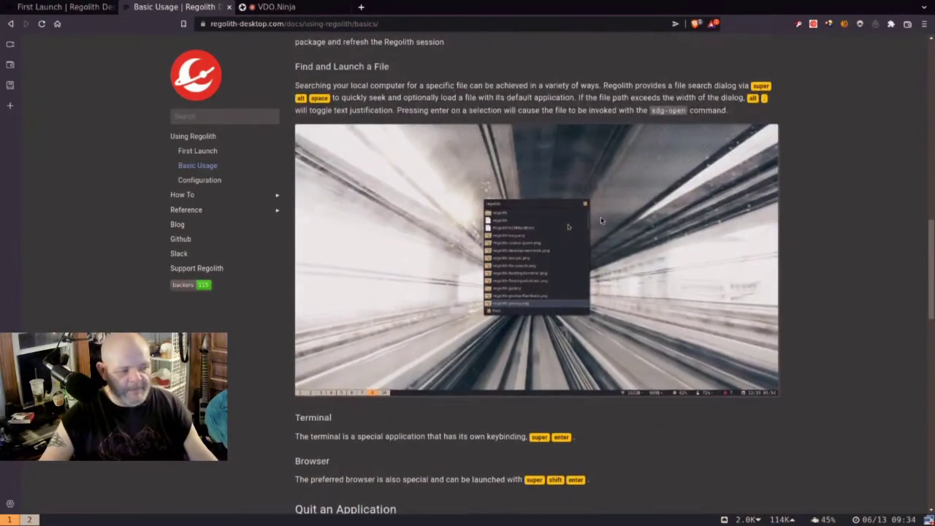
{"action": "scroll", "coordinate": [598, 222], "scroll_direction": "down", "scroll_amount": 3}
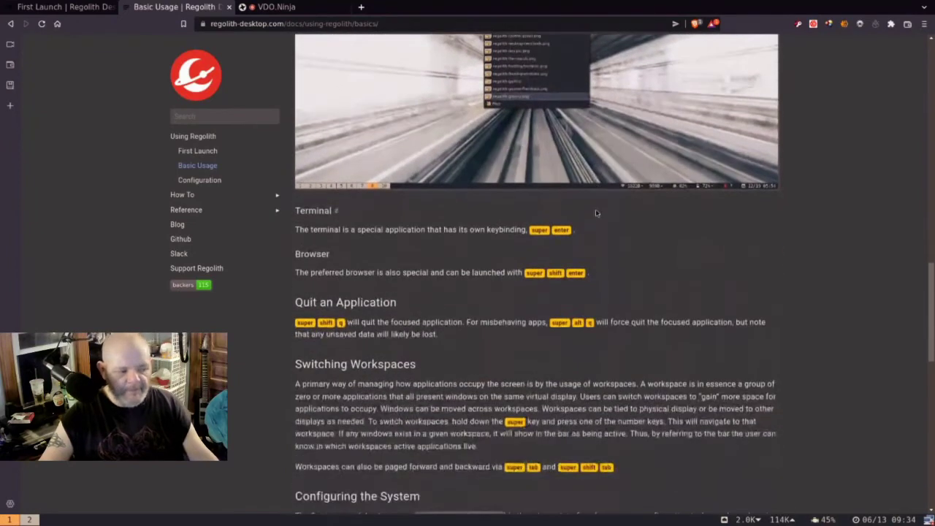
{"action": "scroll", "coordinate": [595, 207], "scroll_direction": "down", "scroll_amount": 3}
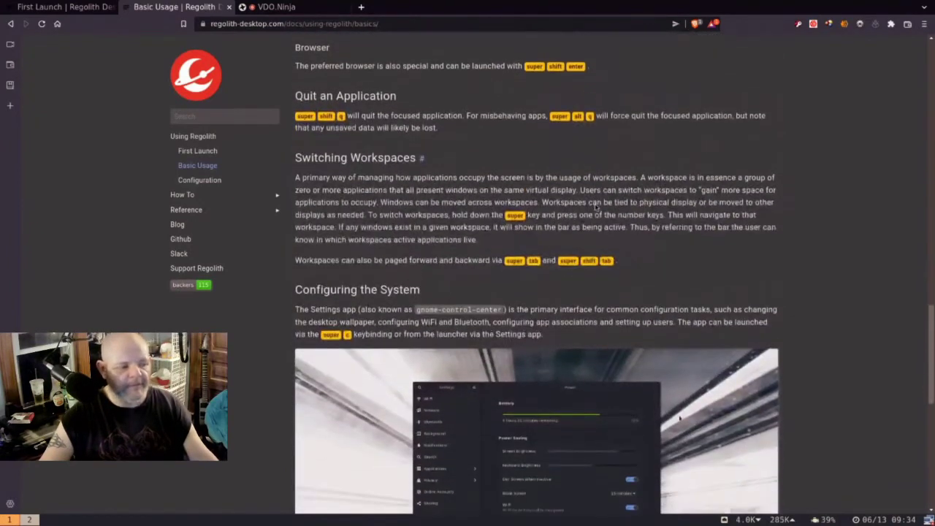
{"action": "scroll", "coordinate": [593, 208], "scroll_direction": "down", "scroll_amount": 3}
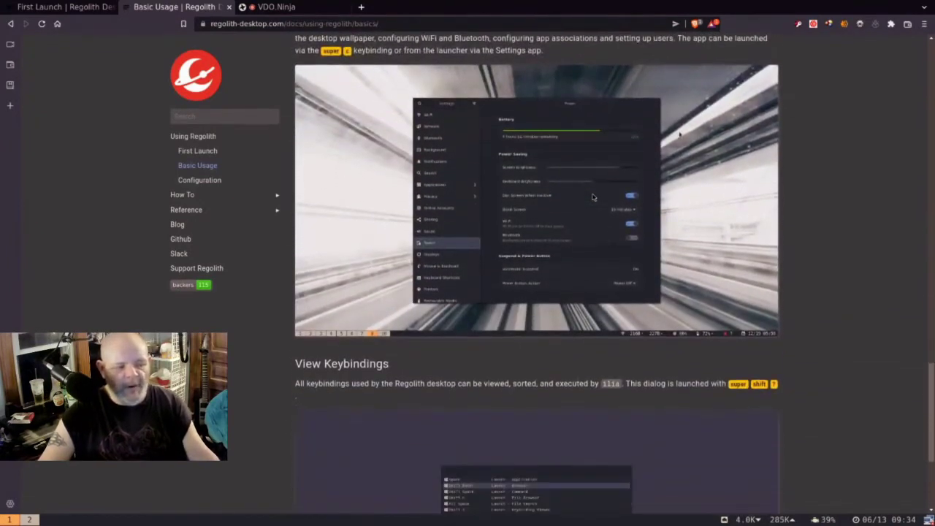
{"action": "scroll", "coordinate": [593, 197], "scroll_direction": "down", "scroll_amount": 3}
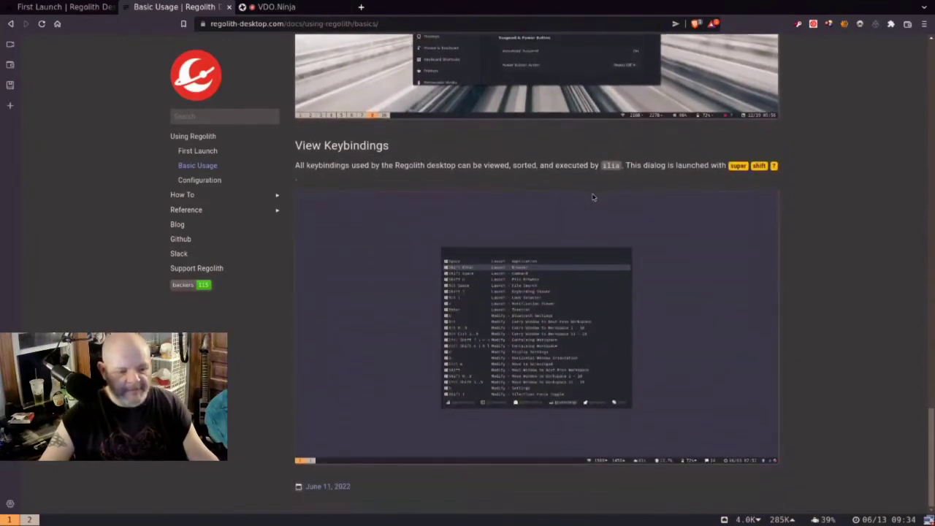
{"action": "scroll", "coordinate": [595, 296], "scroll_direction": "up", "scroll_amount": 2}
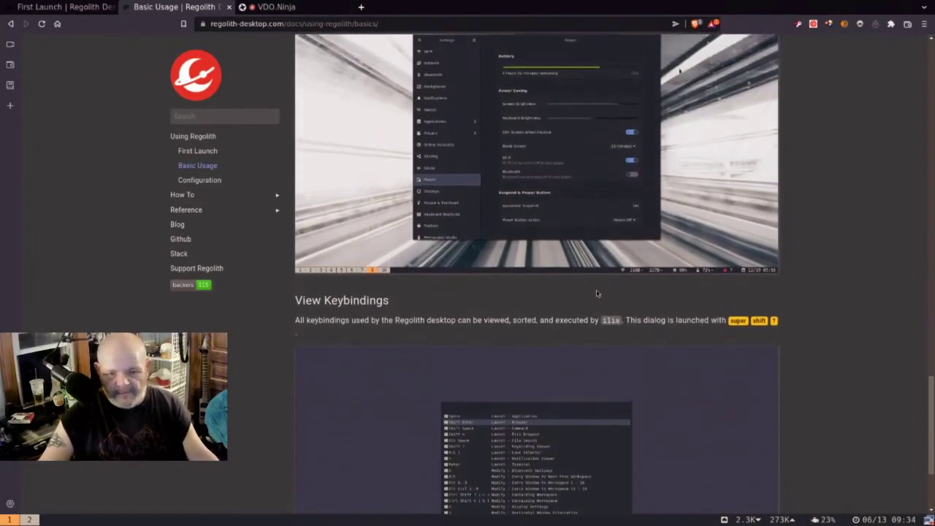
{"action": "scroll", "coordinate": [596, 293], "scroll_direction": "up", "scroll_amount": 2}
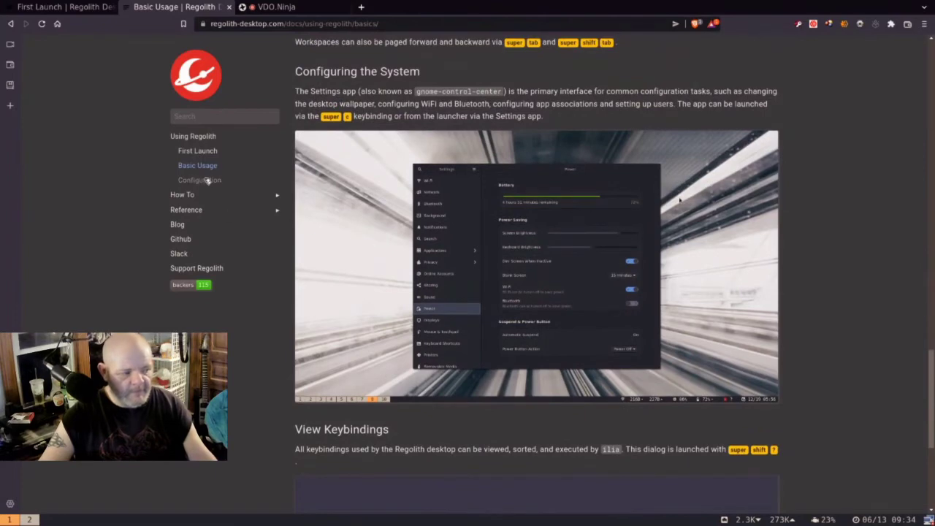
{"action": "left_click", "coordinate": [207, 181]}
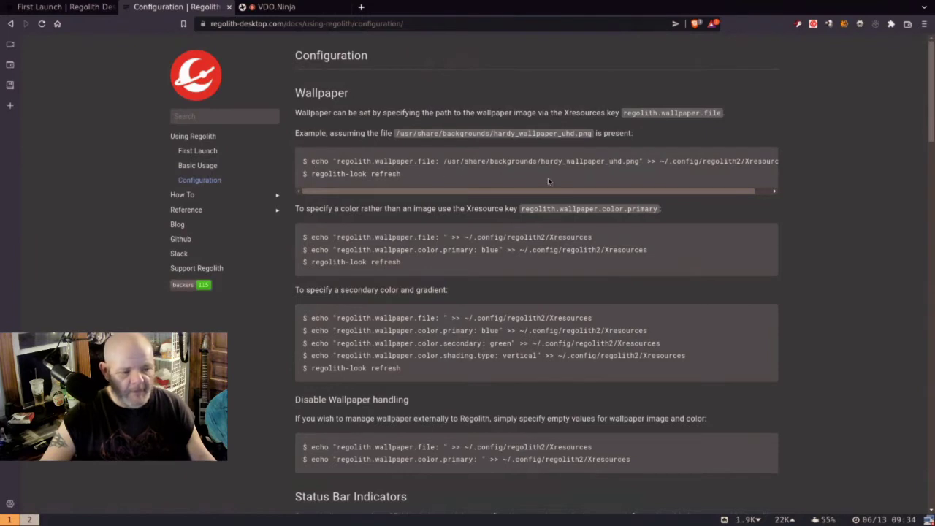
{"action": "left_click_drag", "start_coordinate": [544, 194], "coordinate": [577, 193]}
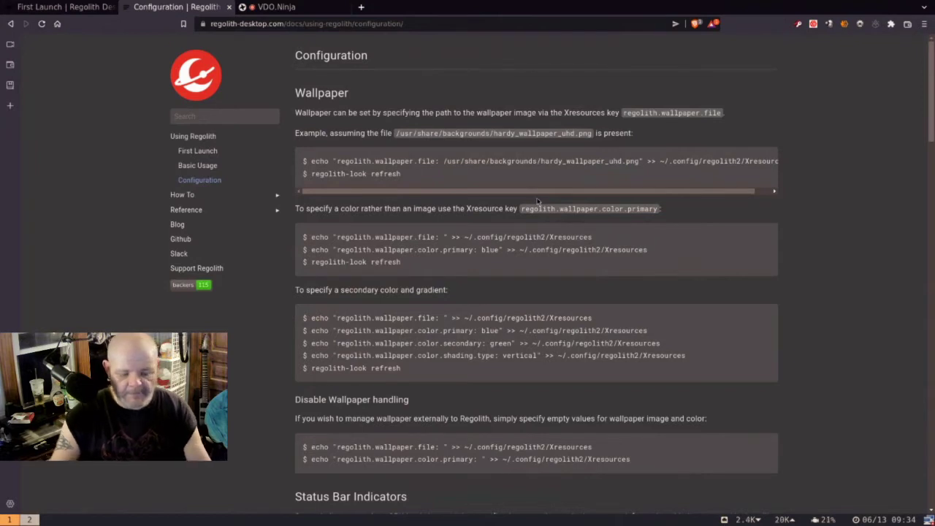
Tile a terminal beside the browser and create the empty file .config/regolith2/Xresources with the touch command
{"action": "key", "text": "super+Return"}
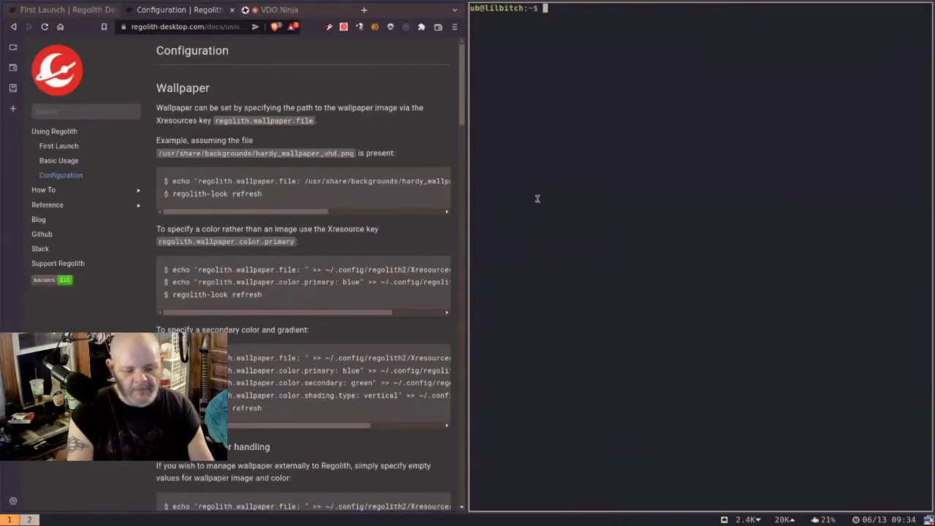
{"action": "type", "text": "to"}
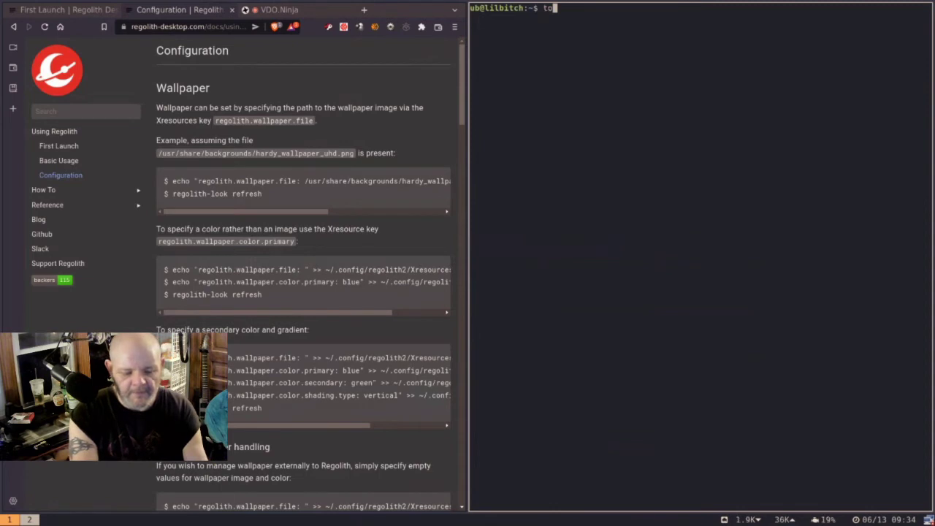
{"action": "type", "text": "uch "}
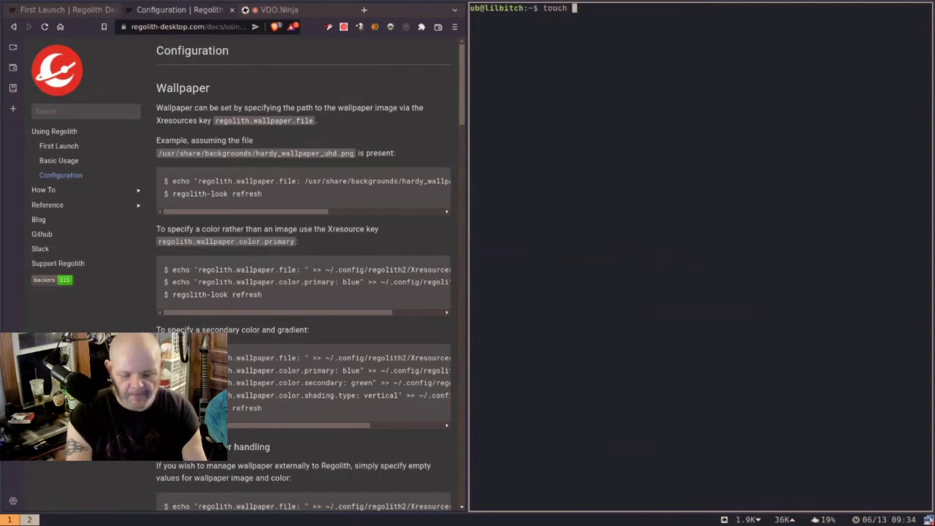
{"action": "type", "text": ".confi"}
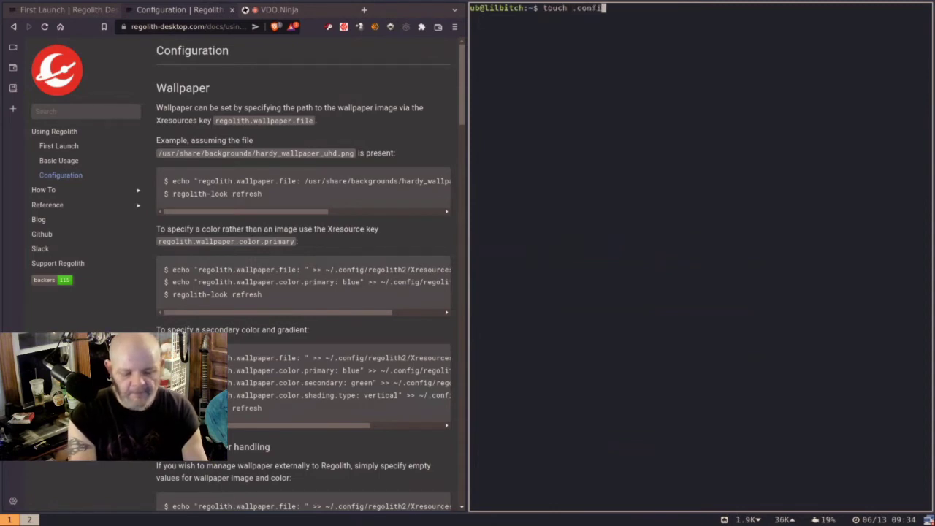
{"action": "type", "text": "g/regop"}
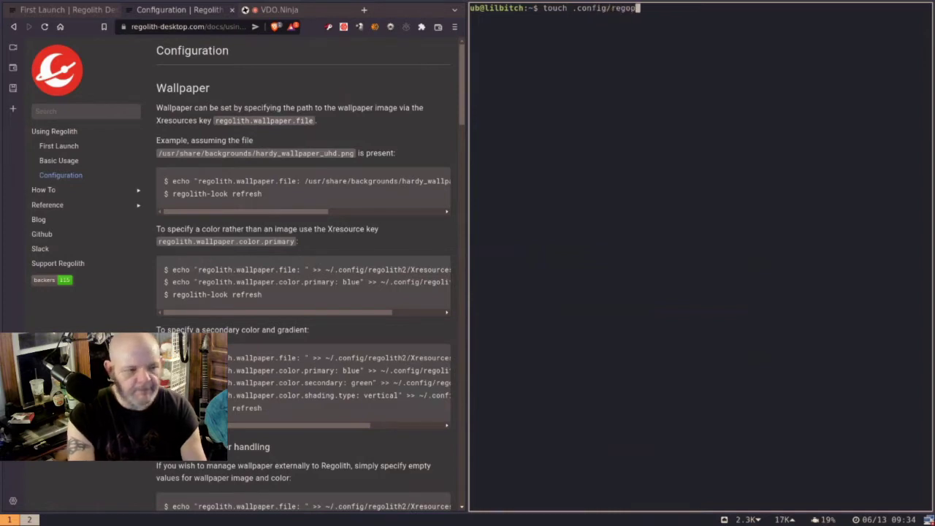
{"action": "key", "text": "BackSpace"}
{"action": "type", "text": "lith"}
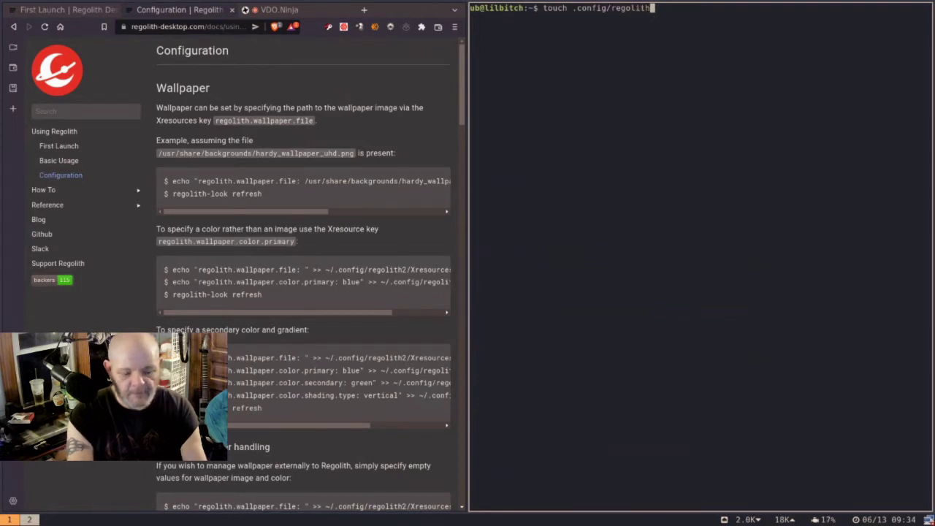
{"action": "type", "text": "2"}
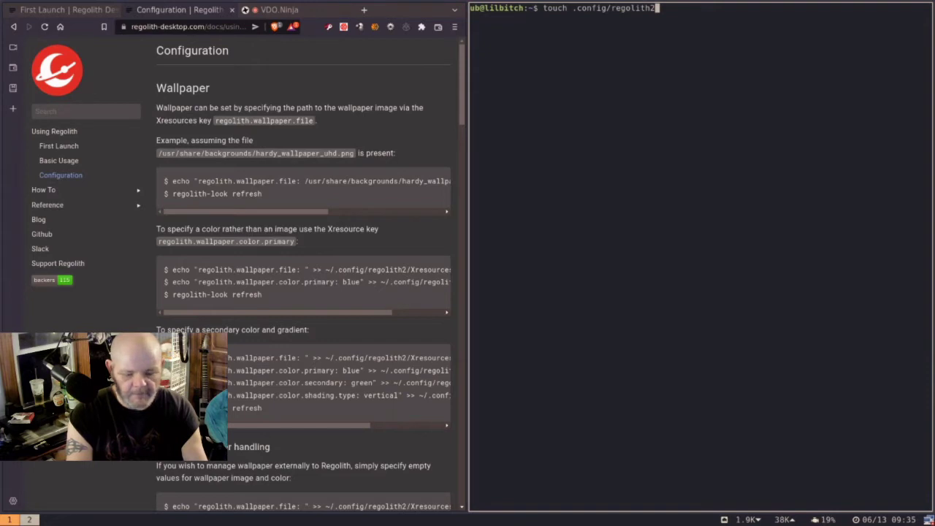
{"action": "type", "text": "/Xresources"}
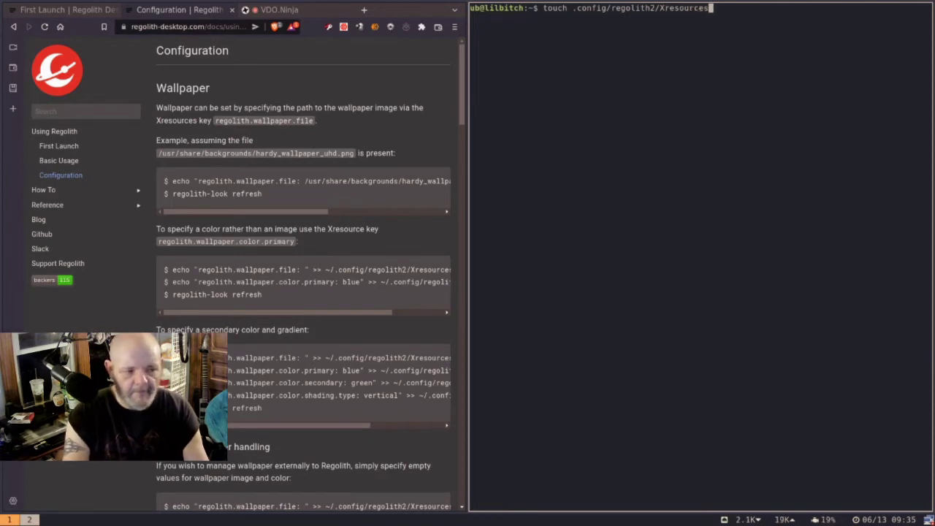
{"action": "key", "text": "Return"}
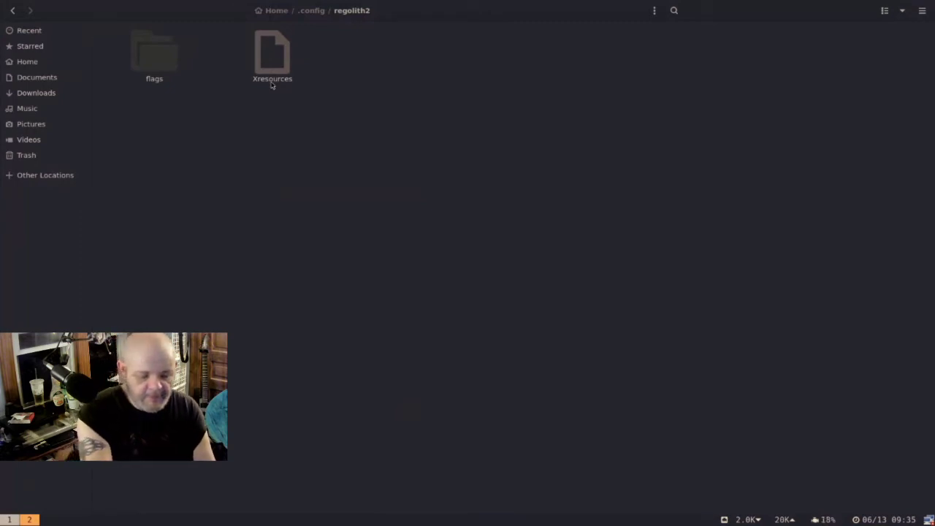
Return to workspace 1 and install the micro package with apt in the terminal, authenticating with the account password
{"action": "key", "text": "super+1"}
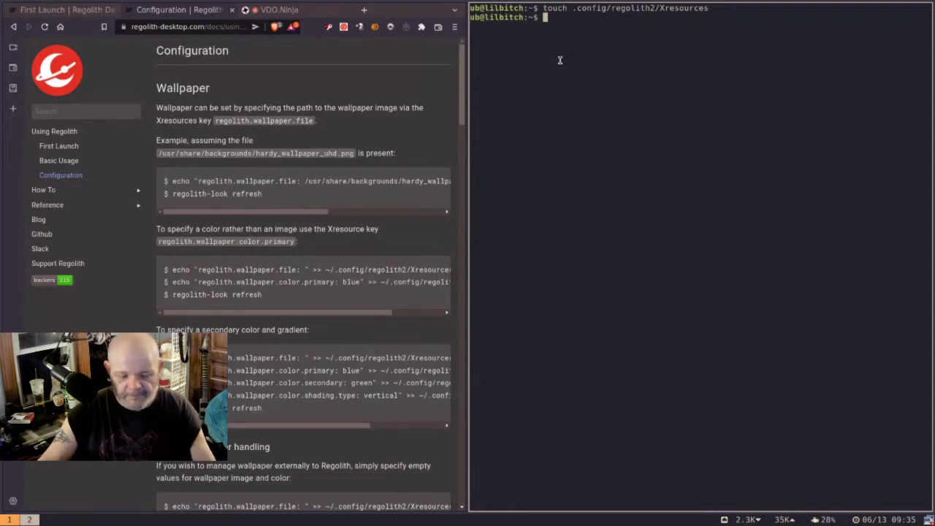
{"action": "type", "text": "sudo "}
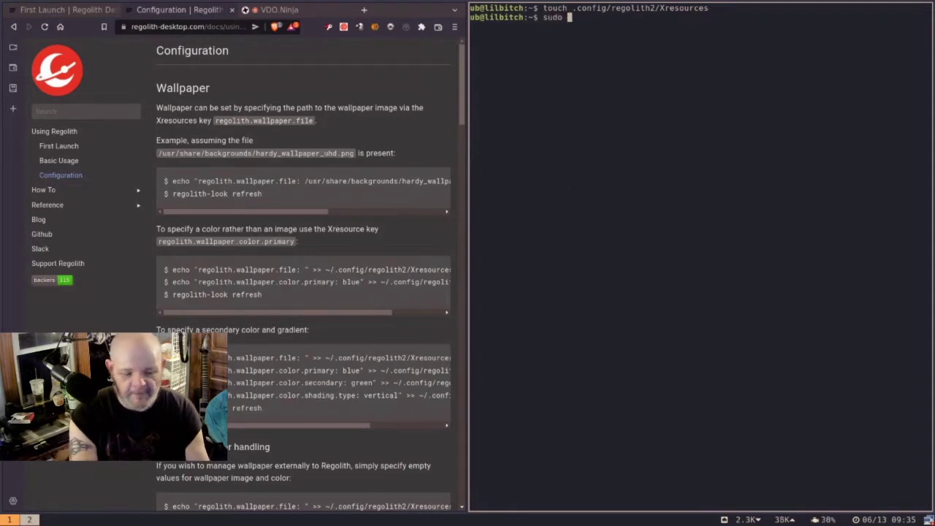
{"action": "type", "text": "apt"}
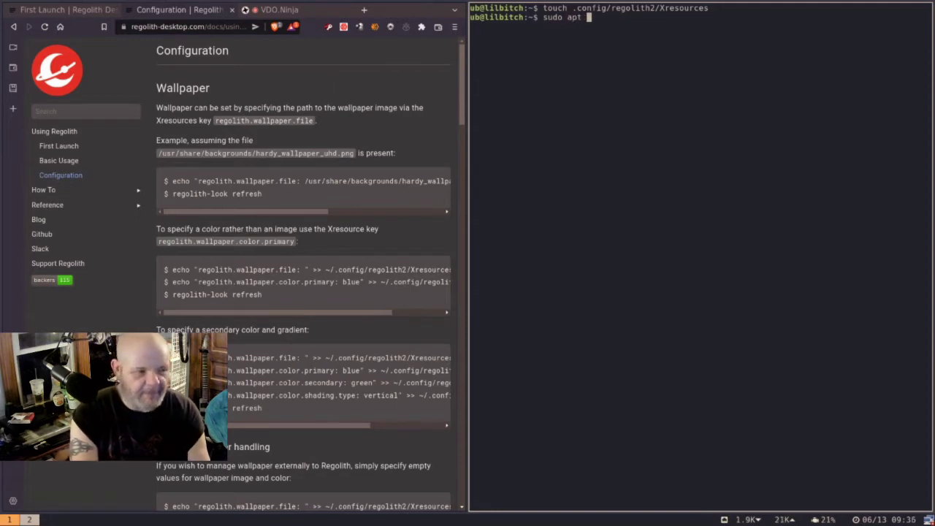
{"action": "type", "text": "install"}
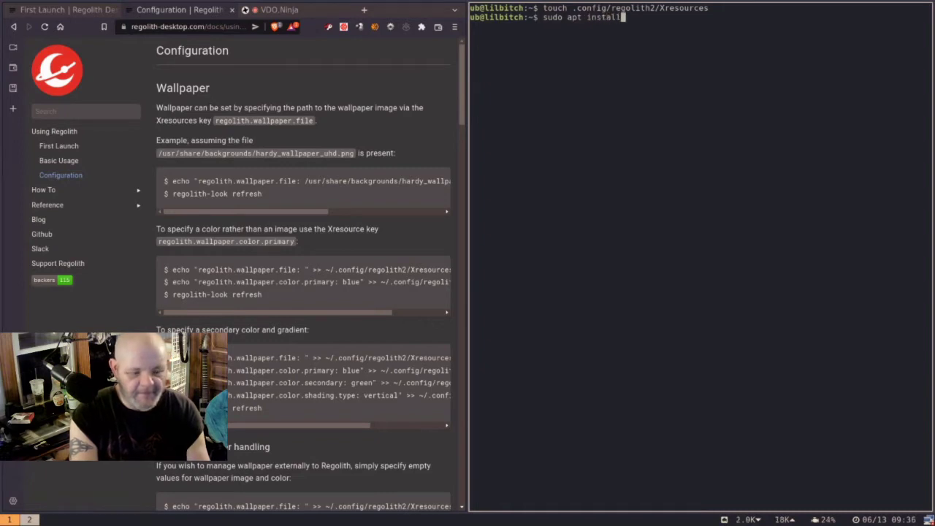
{"action": "type", "text": " micro"}
{"action": "key", "text": "Return"}
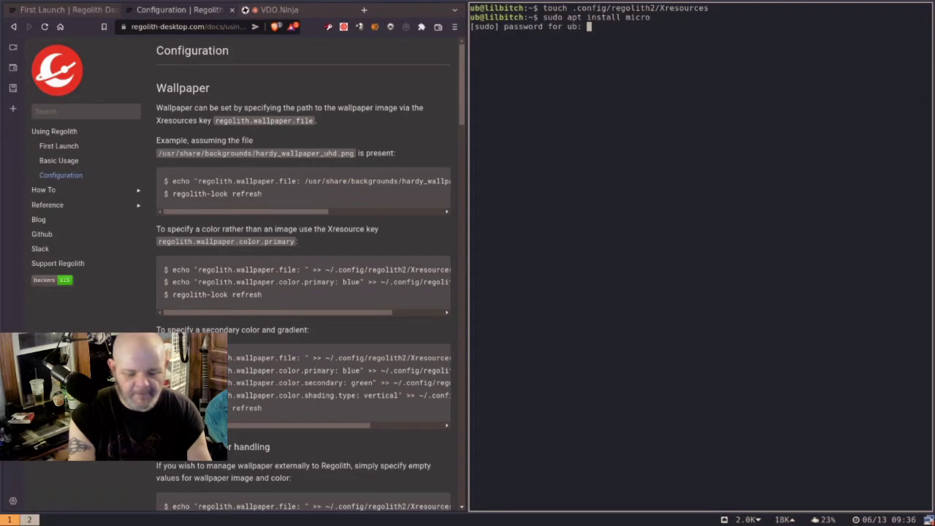
{"action": "key", "text": "Return"}
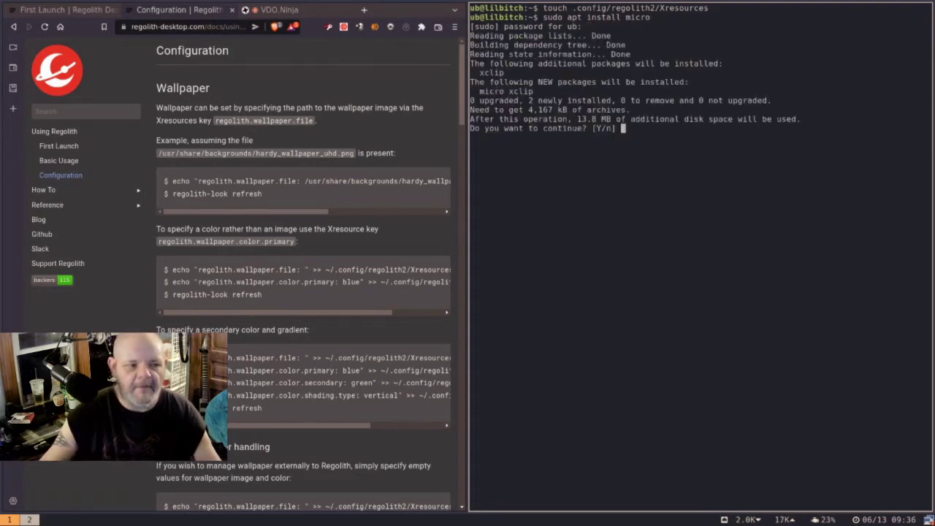
{"action": "type", "text": "y"}
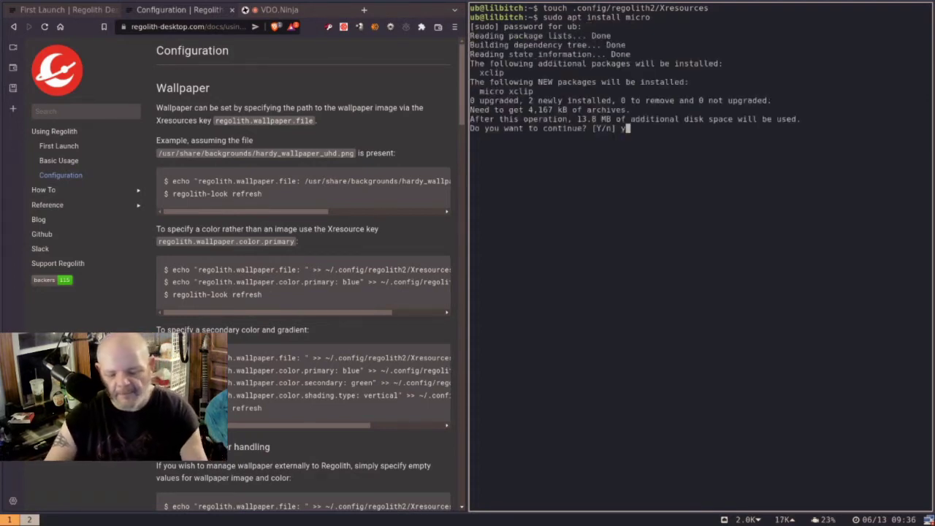
{"action": "key", "text": "Return"}
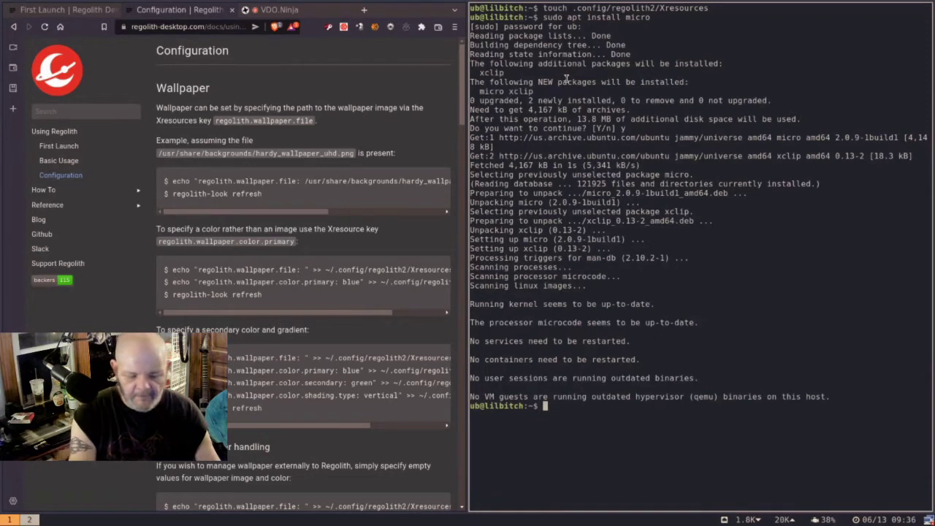
Open the file .config/regolith2/Xresources in the micro editor from the terminal
{"action": "type", "text": "mi"}
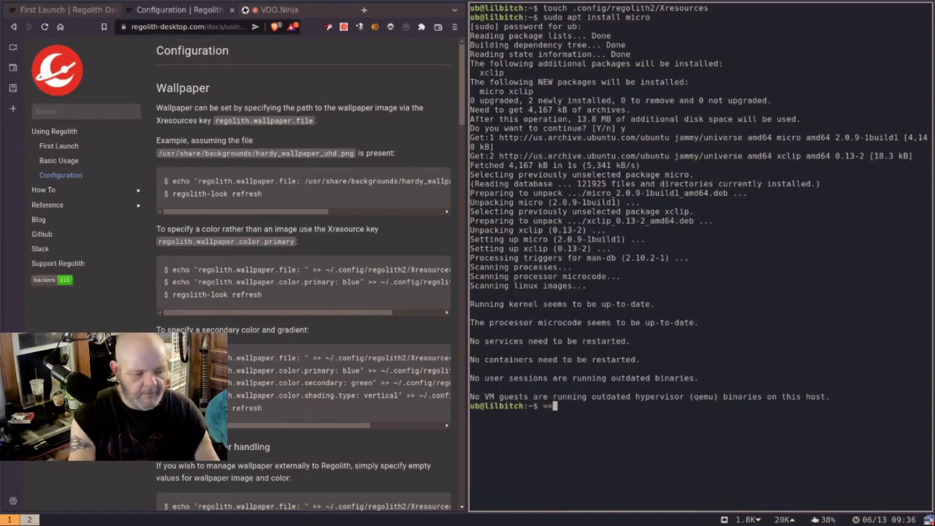
{"action": "key", "text": "BackSpace"}
{"action": "key", "text": "BackSpace"}
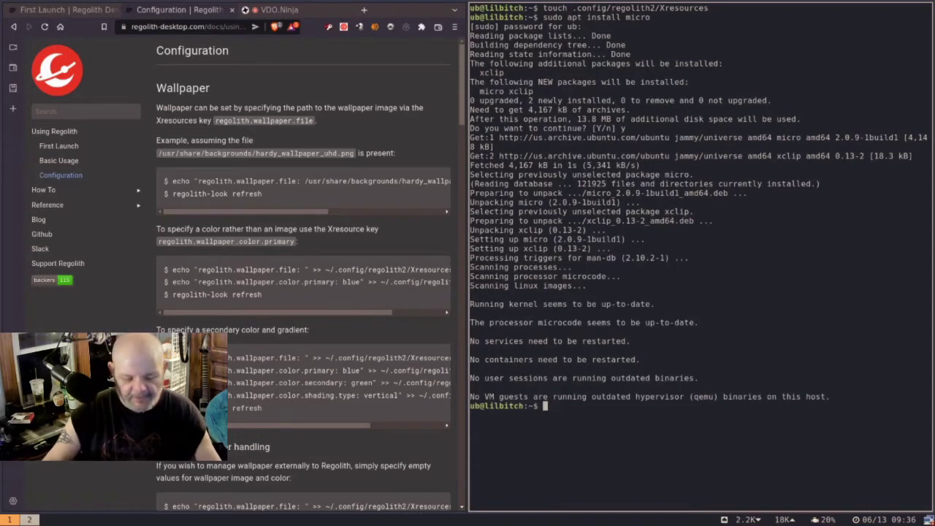
{"action": "type", "text": "micro"}
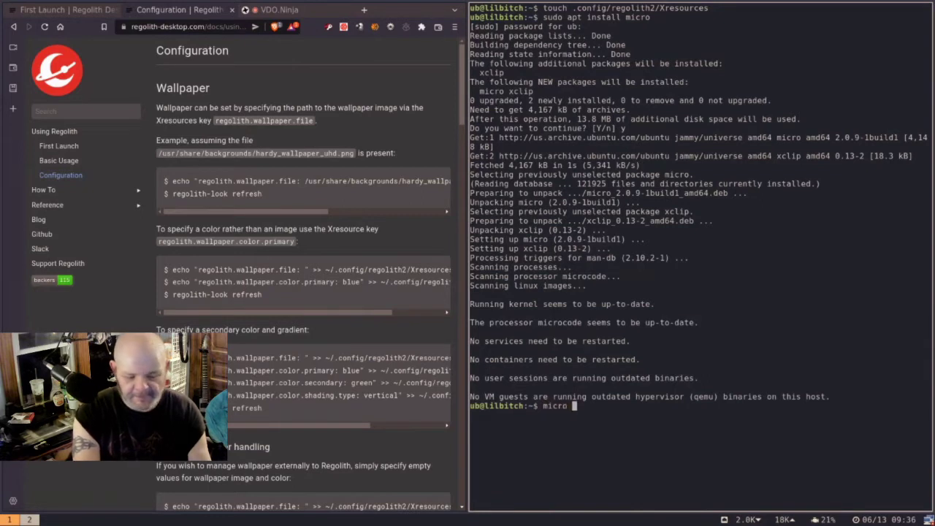
{"action": "type", "text": " .config"}
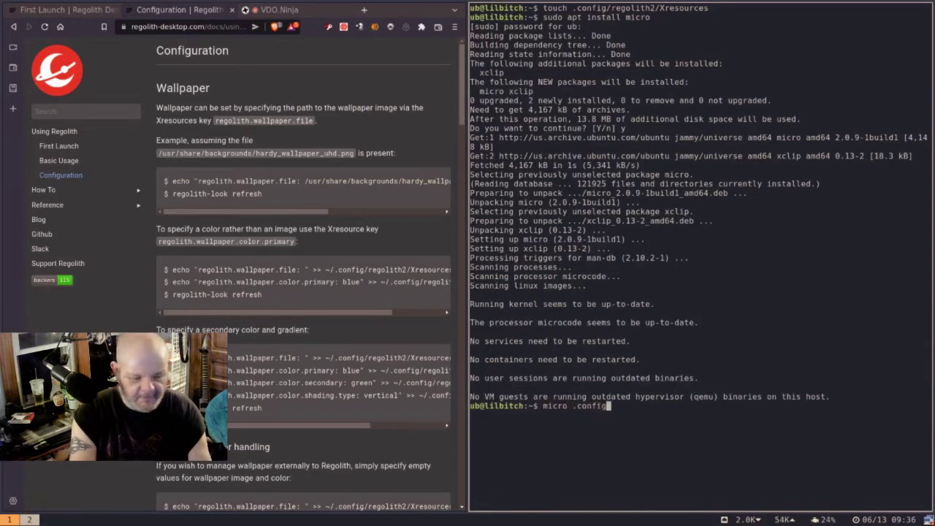
{"action": "type", "text": "/rego"}
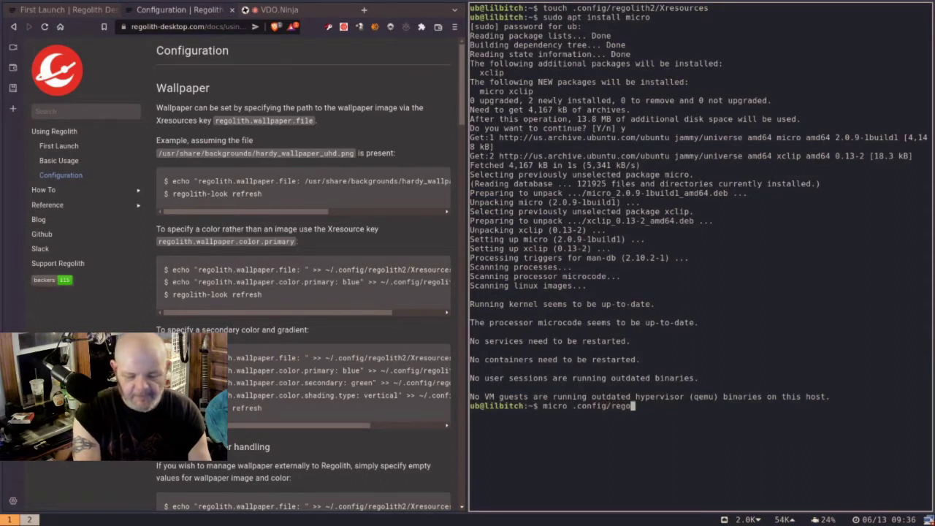
{"action": "type", "text": "lith2"}
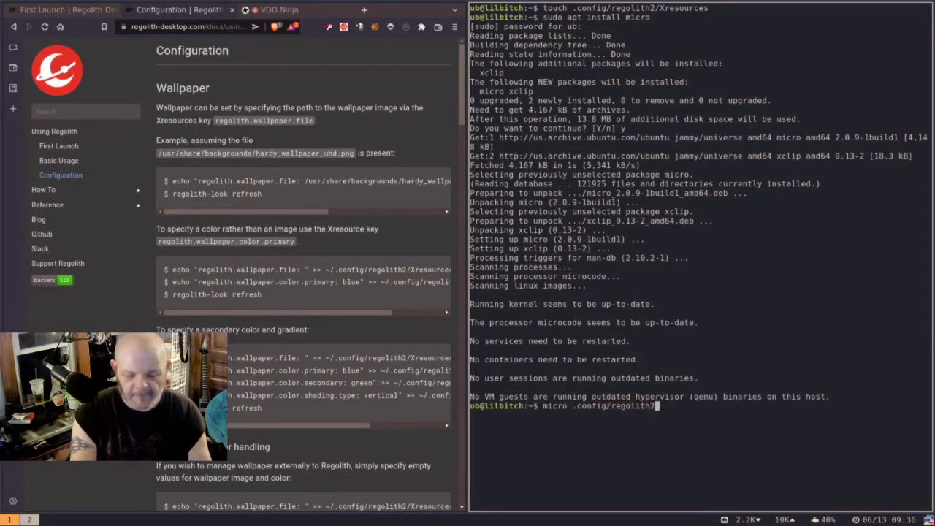
{"action": "type", "text": "/Xr"}
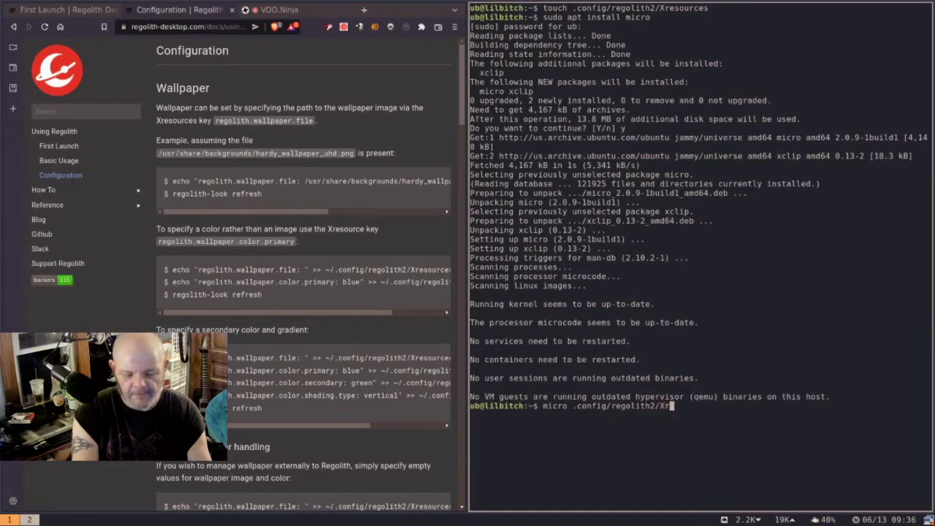
{"action": "type", "text": "esources"}
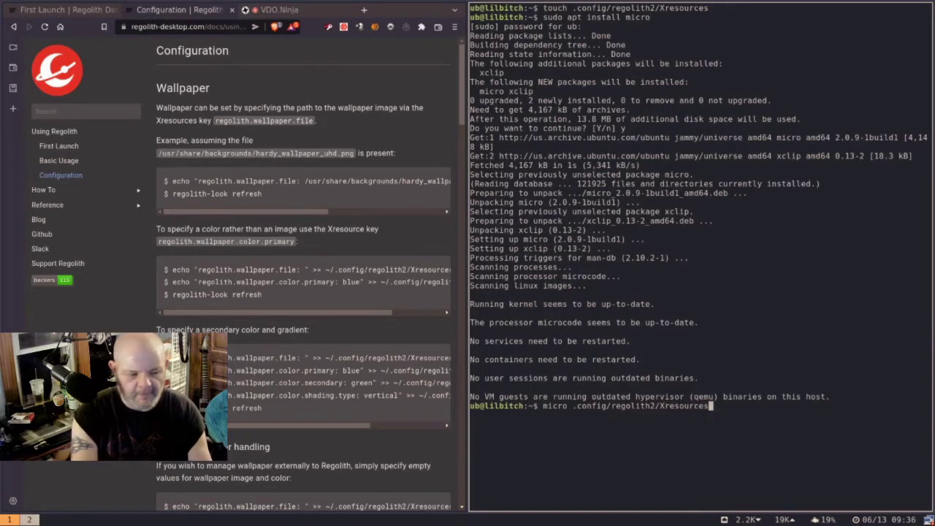
{"action": "key", "text": "Return"}
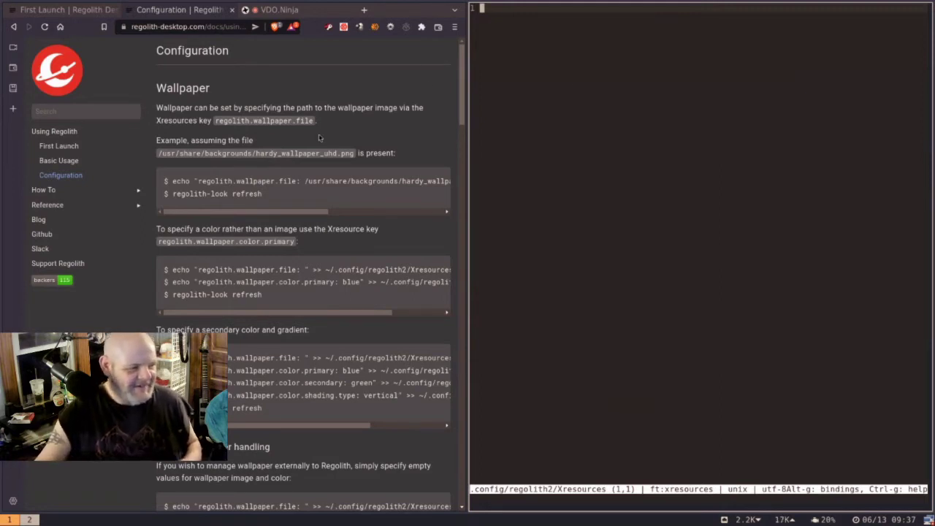
Browse the How To topics and the Looks section of the Configuration page, closing the micro editor along the way
{"action": "left_click", "coordinate": [103, 193]}
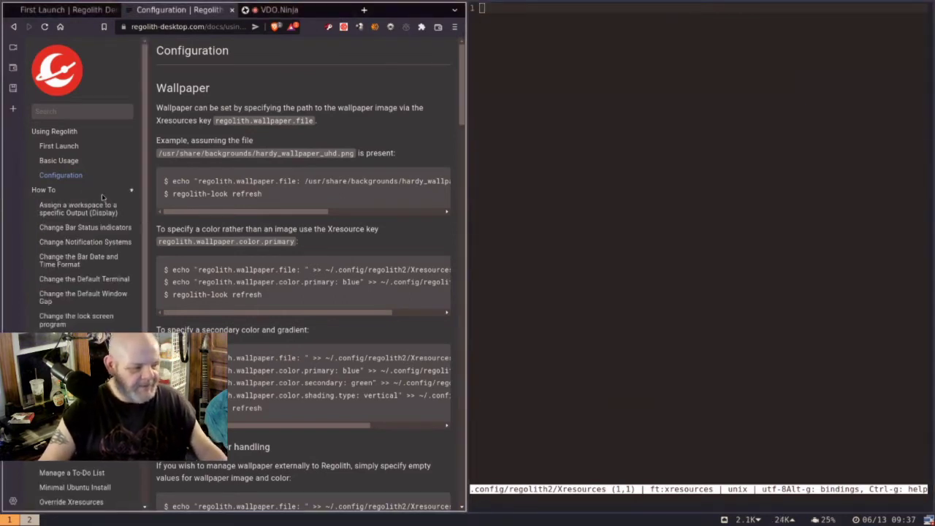
{"action": "scroll", "coordinate": [102, 193], "scroll_direction": "down", "scroll_amount": 1}
{"action": "scroll", "coordinate": [101, 196], "scroll_direction": "down", "scroll_amount": 1}
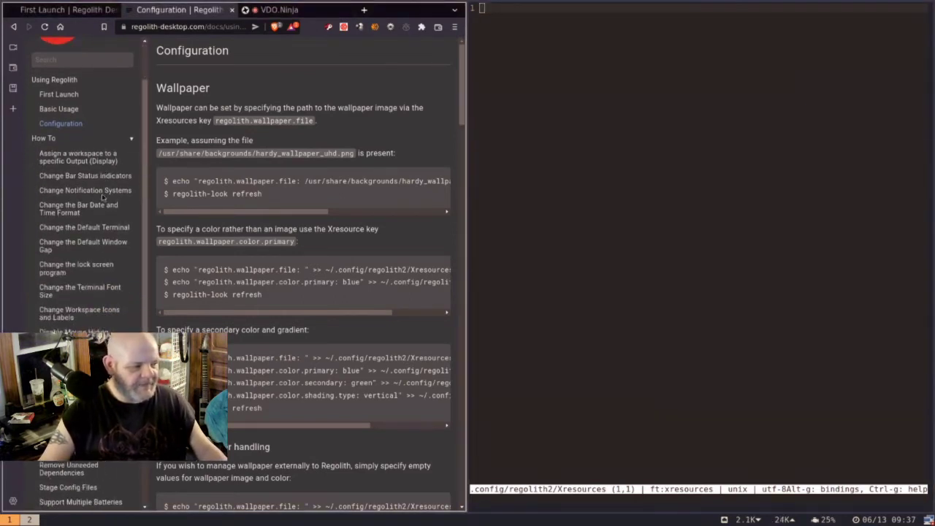
{"action": "scroll", "coordinate": [102, 196], "scroll_direction": "down", "scroll_amount": 1}
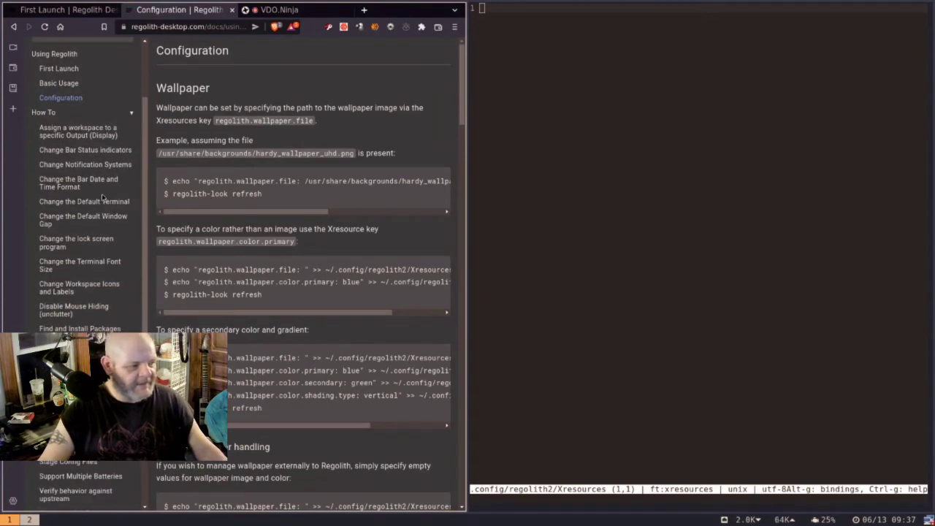
{"action": "scroll", "coordinate": [286, 220], "scroll_direction": "down", "scroll_amount": 5}
{"action": "scroll", "coordinate": [286, 219], "scroll_direction": "down", "scroll_amount": 10}
{"action": "scroll", "coordinate": [286, 219], "scroll_direction": "down", "scroll_amount": 2}
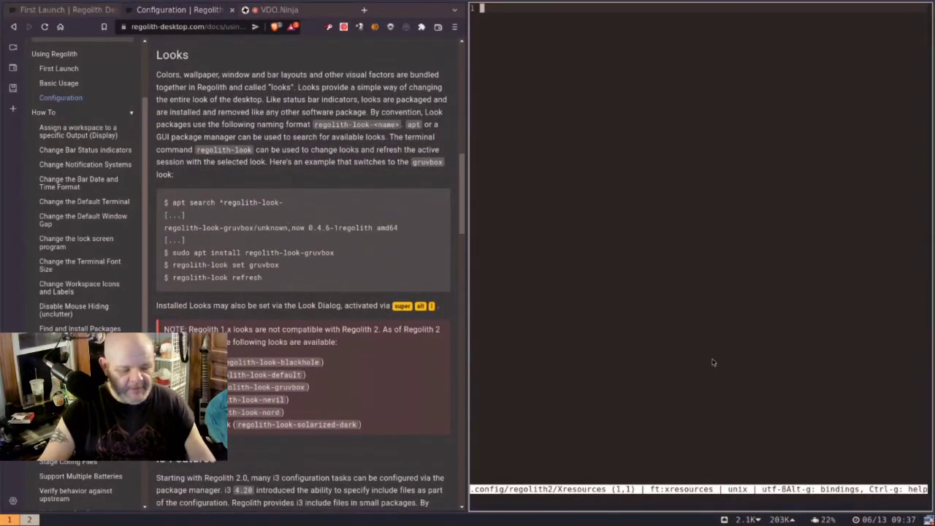
{"action": "key", "text": "ctrl+q"}
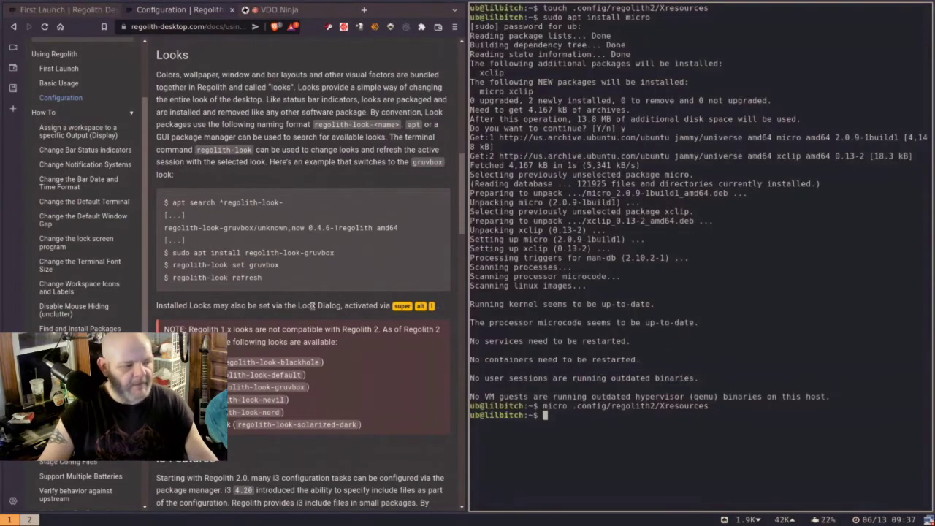
{"action": "scroll", "coordinate": [255, 287], "scroll_direction": "down", "scroll_amount": 1}
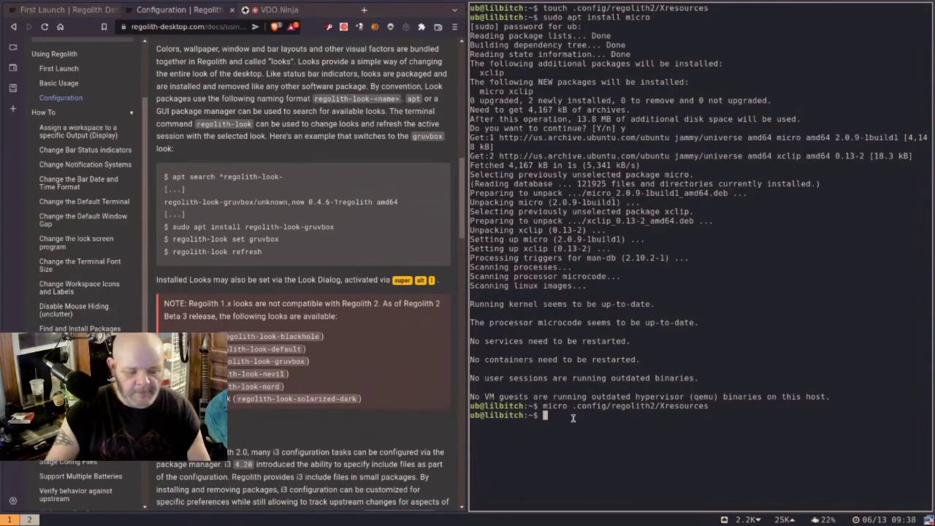
{"action": "type", "text": "sudo apt isntall"}
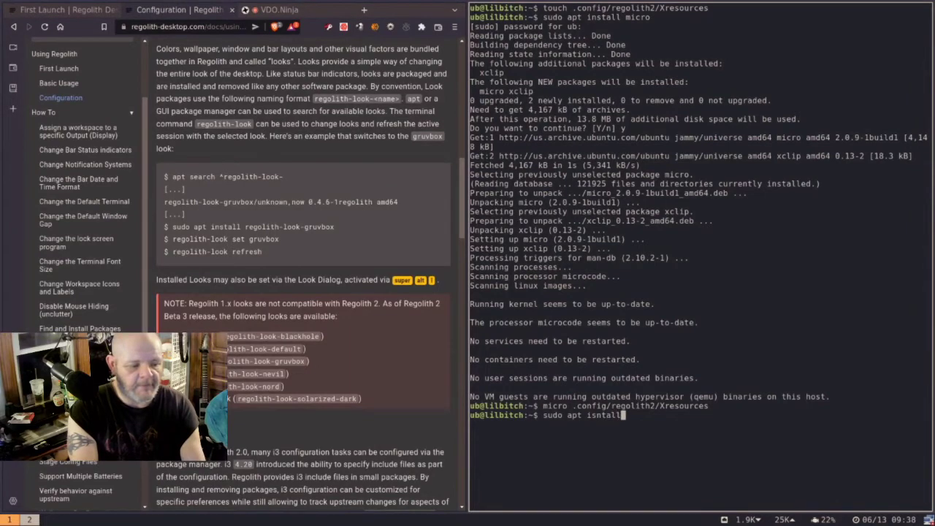
{"action": "key", "text": "BackSpace"}
{"action": "key", "text": "BackSpace"}
{"action": "key", "text": "BackSpace"}
{"action": "key", "text": "BackSpace"}
{"action": "key", "text": "BackSpace"}
{"action": "key", "text": "BackSpace"}
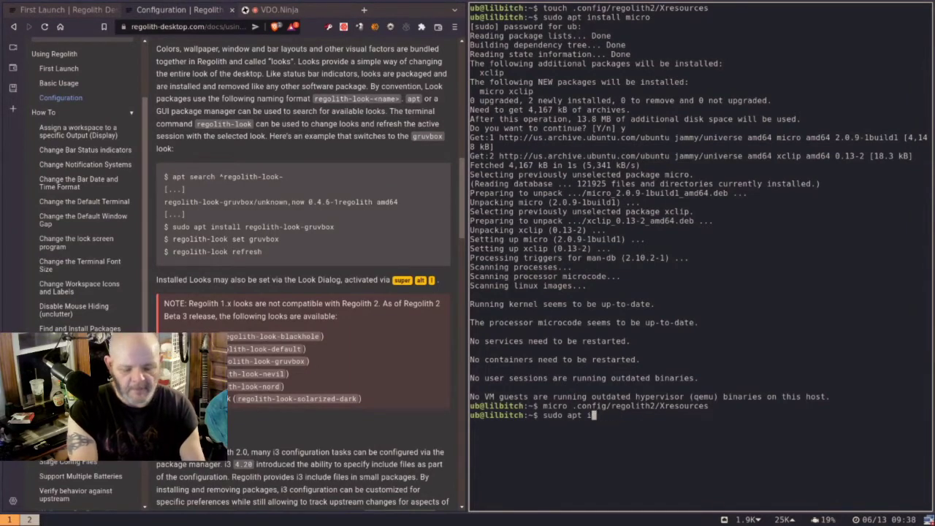
{"action": "type", "text": "nstall"}
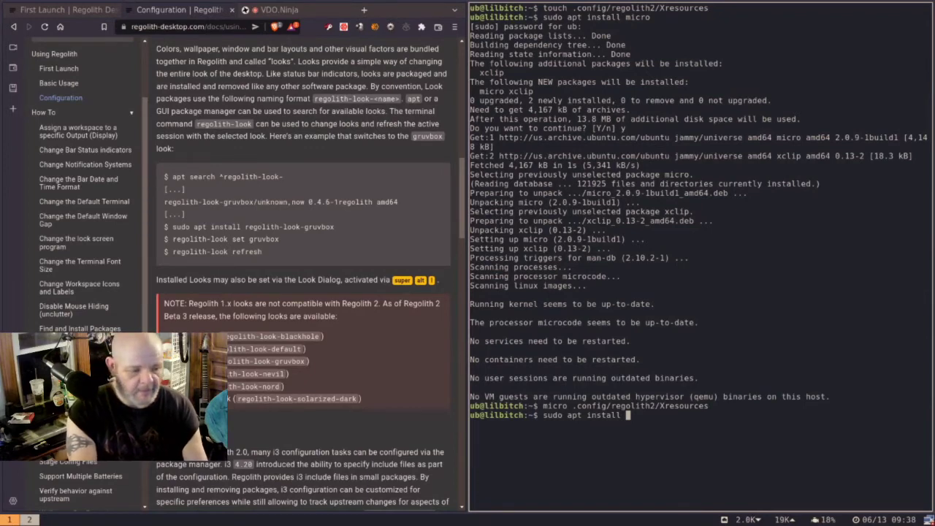
{"action": "type", "text": "regol"}
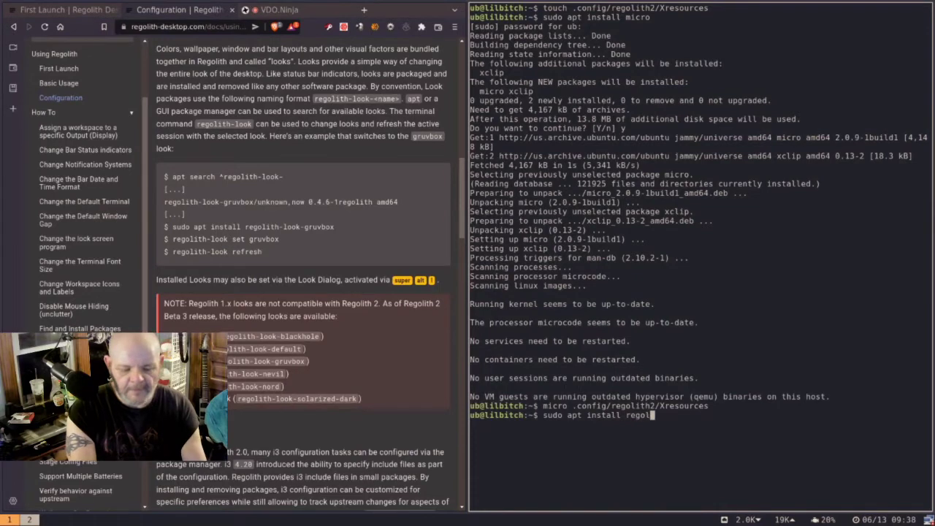
{"action": "type", "text": "ith-"}
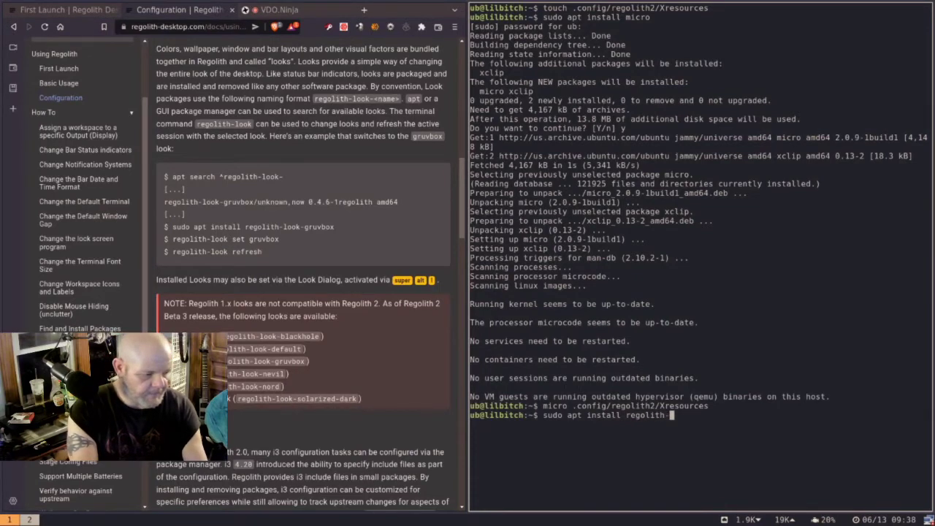
{"action": "type", "text": "solar"}
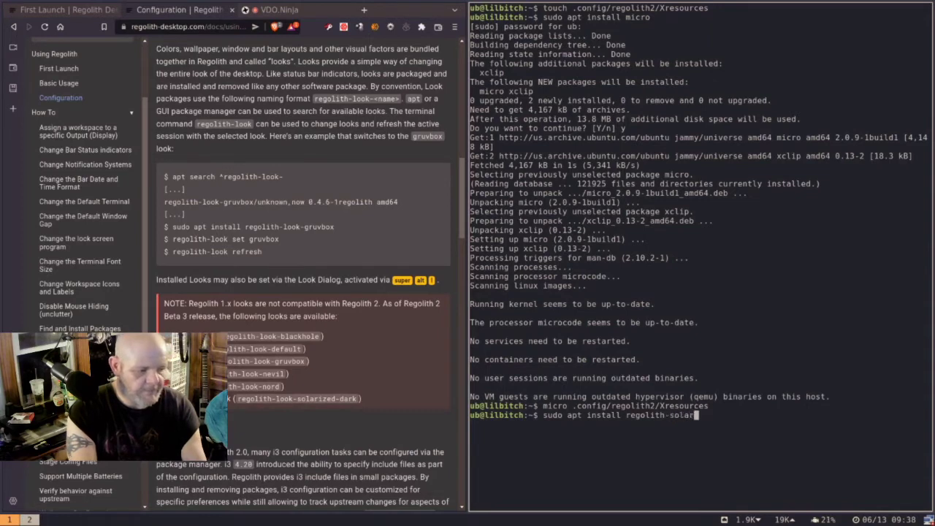
{"action": "type", "text": "ized"}
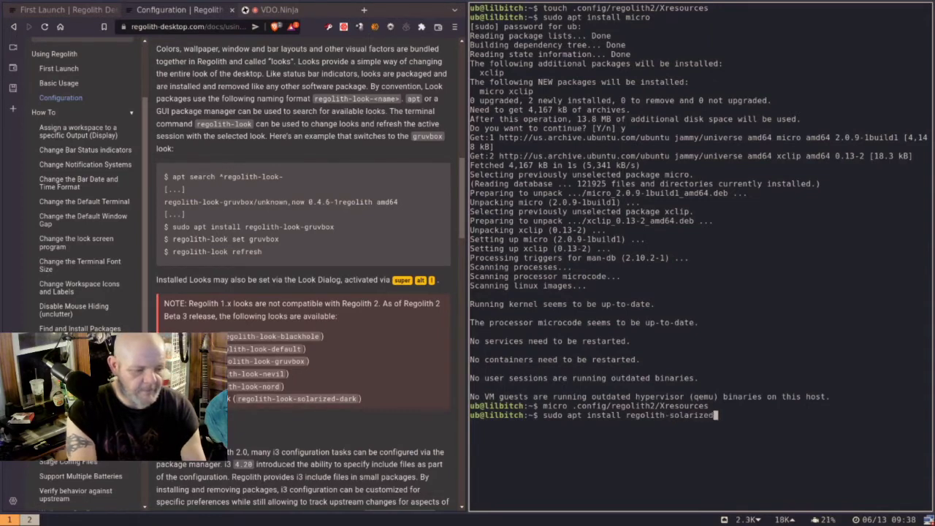
{"action": "key", "text": "BackSpace"}
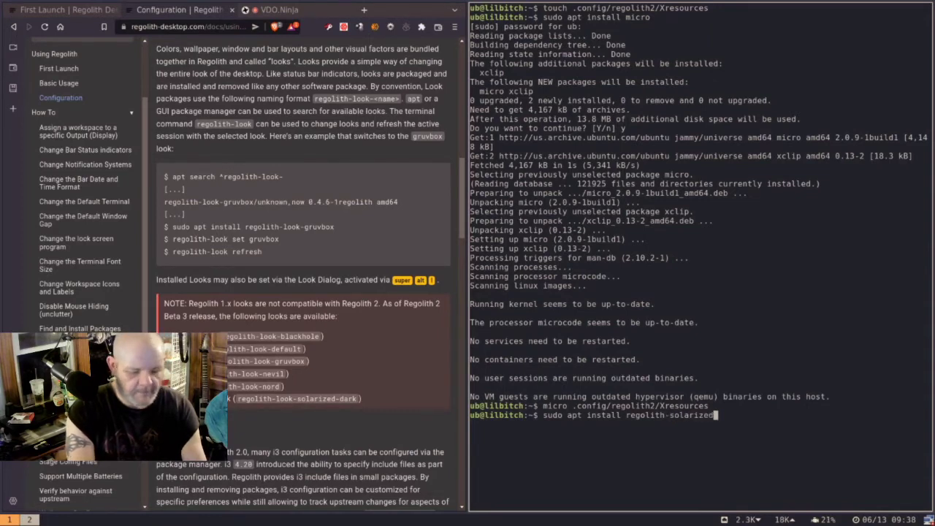
{"action": "type", "text": "-dark"}
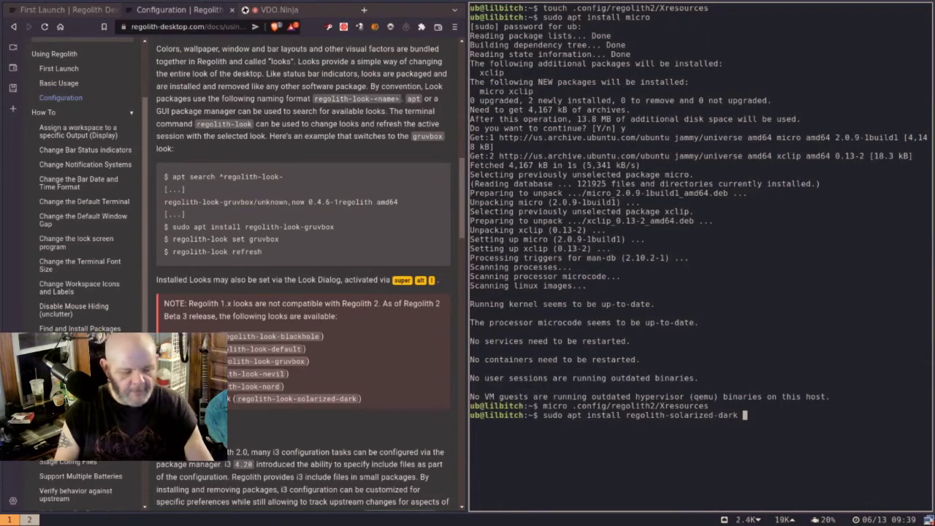
Close the terminal and start Synaptic Package Manager, authenticating with the account password and dismissing its introduction dialog
{"action": "key", "text": "super+shift+q"}
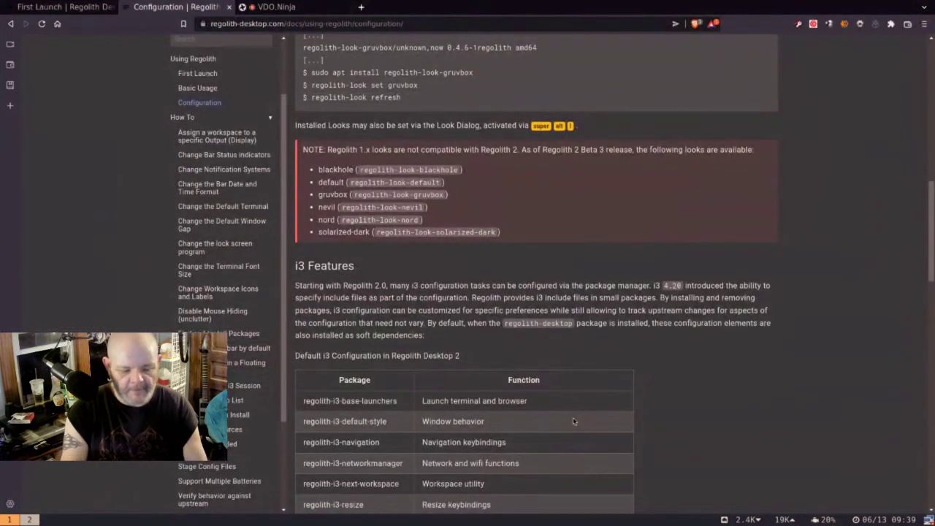
{"action": "key", "text": "super+space"}
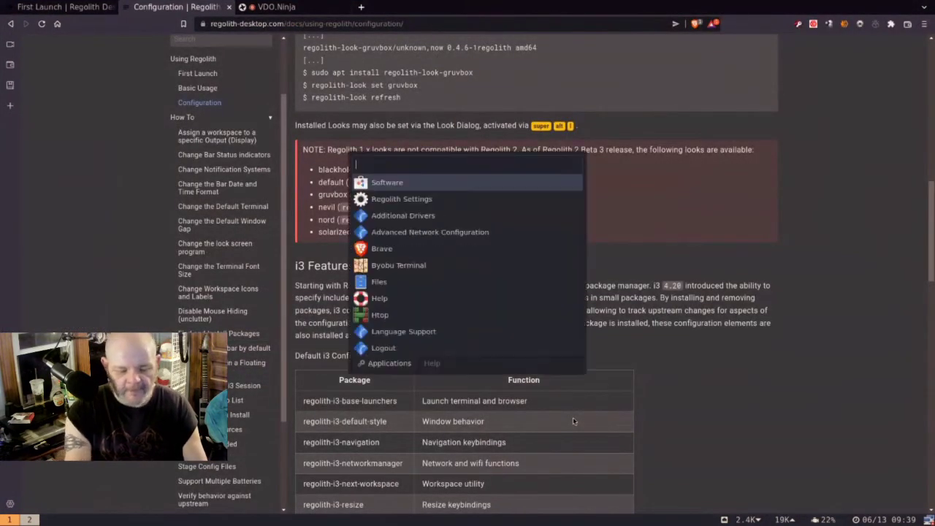
{"action": "type", "text": "syna"}
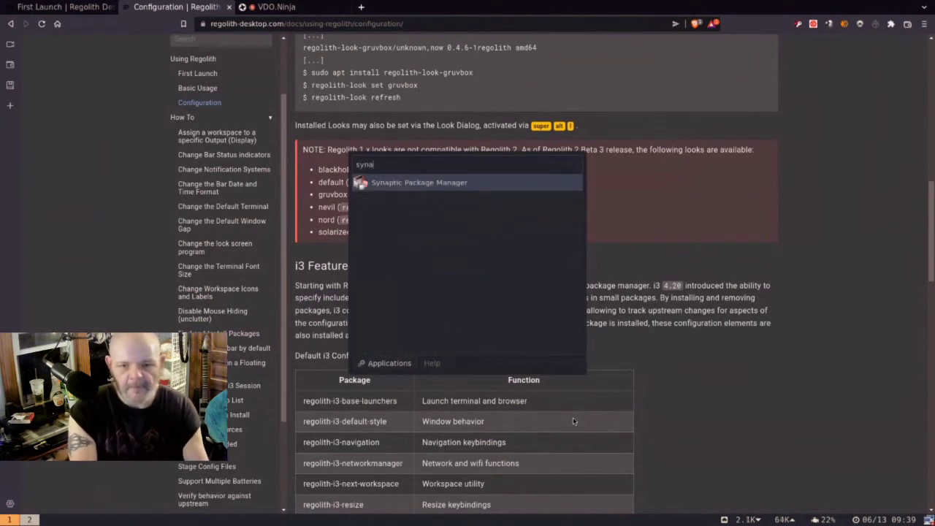
{"action": "key", "text": "Return"}
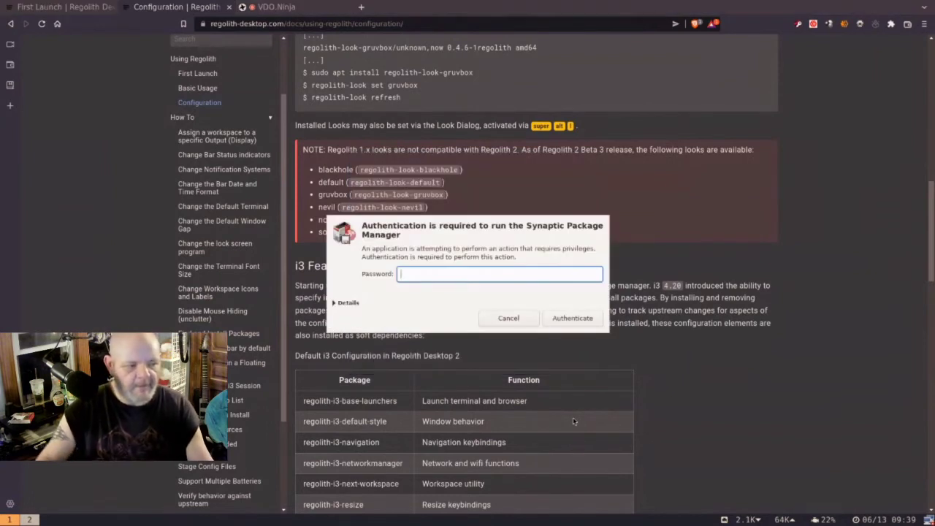
{"action": "type", "text": "*******"}
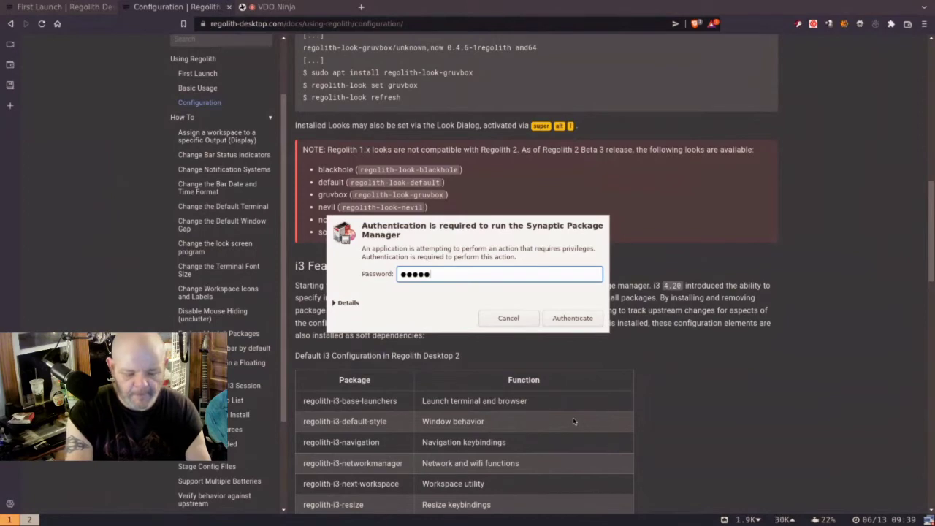
{"action": "type", "text": "**"}
{"action": "key", "text": "Return"}
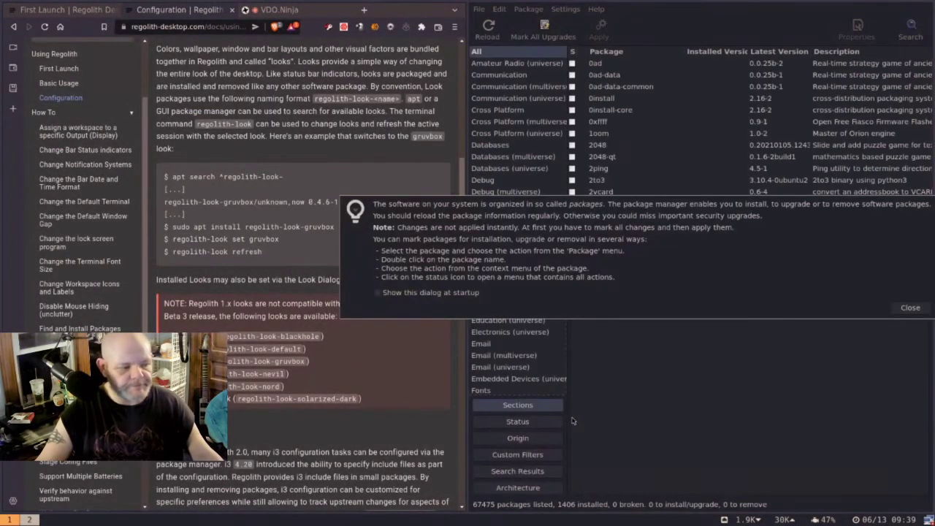
{"action": "left_click", "coordinate": [906, 308]}
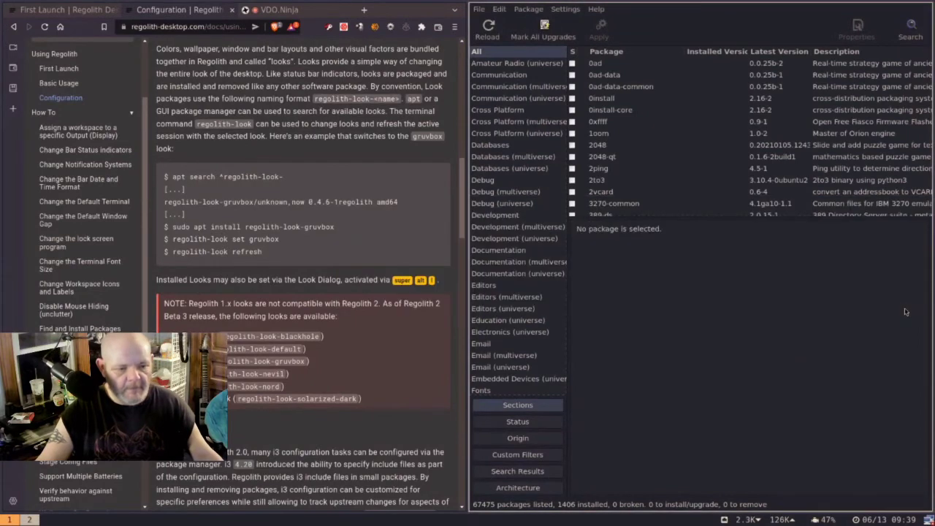
Search the package descriptions and names for regolith-look
{"action": "left_click", "coordinate": [909, 31]}
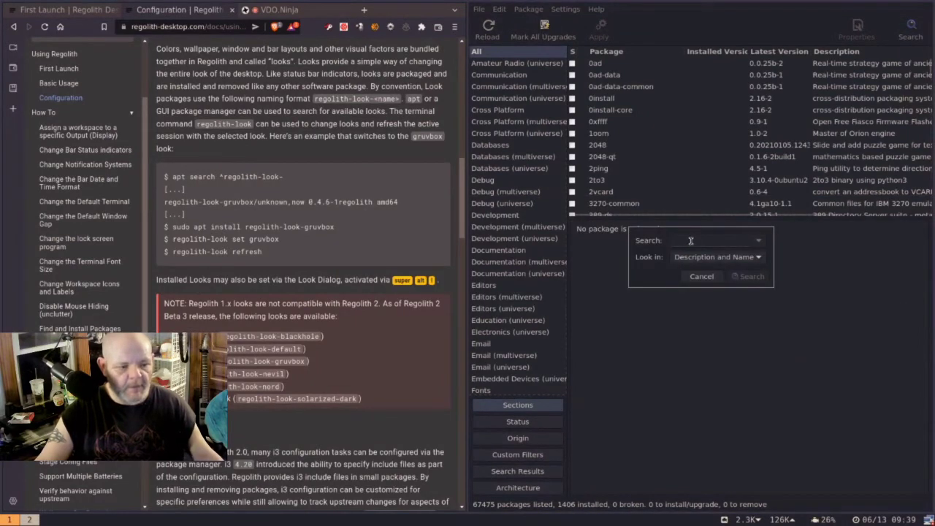
{"action": "type", "text": "rego"}
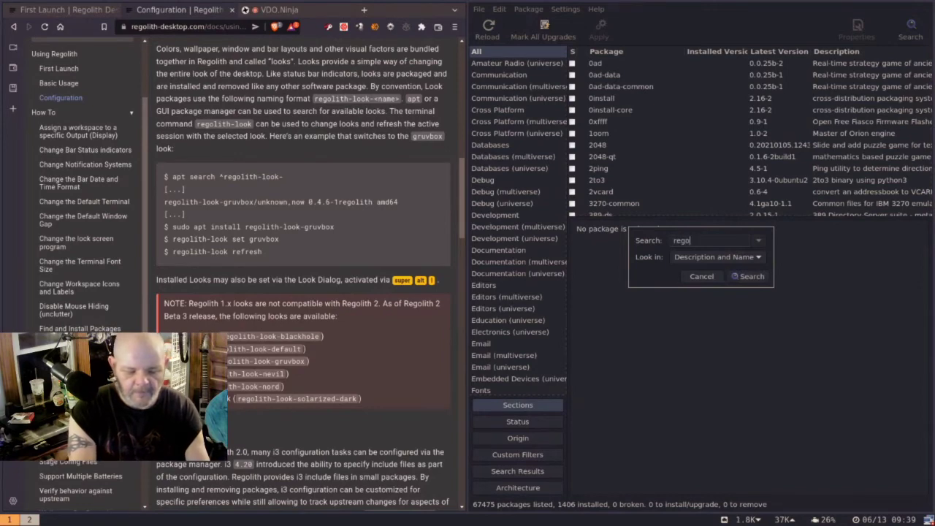
{"action": "type", "text": "lith"}
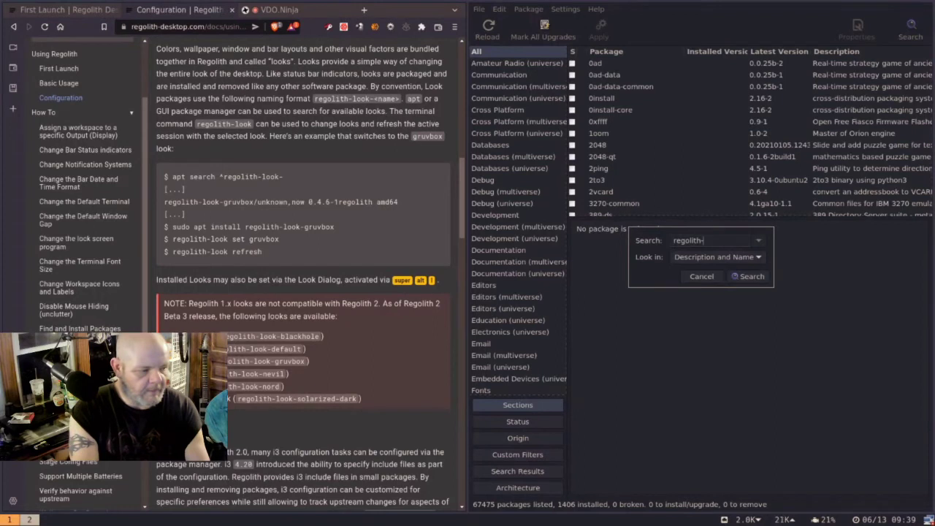
{"action": "type", "text": "-look"}
{"action": "key", "text": "Return"}
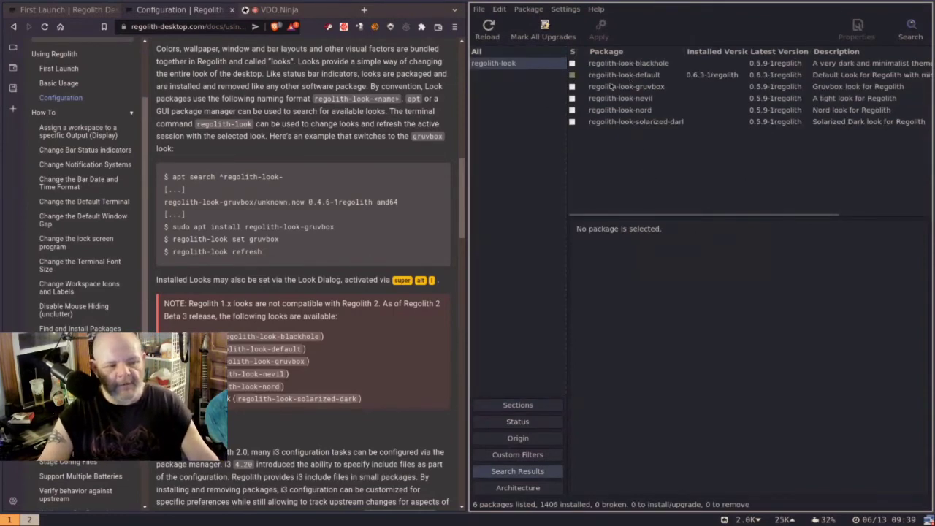
Mark regolith-look-blackhole and regolith-look-gruvbox for installation, accepting their additional required packages
{"action": "left_click", "coordinate": [572, 63]}
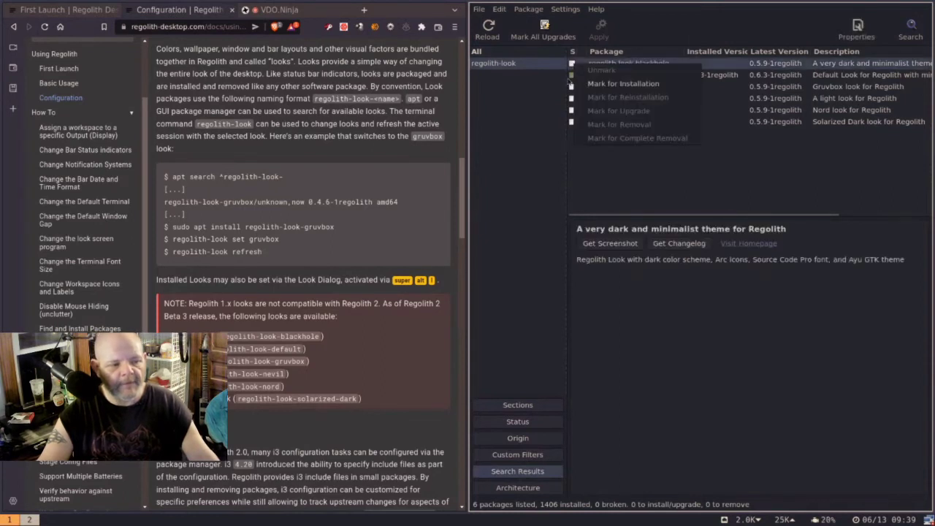
{"action": "left_click", "coordinate": [588, 86]}
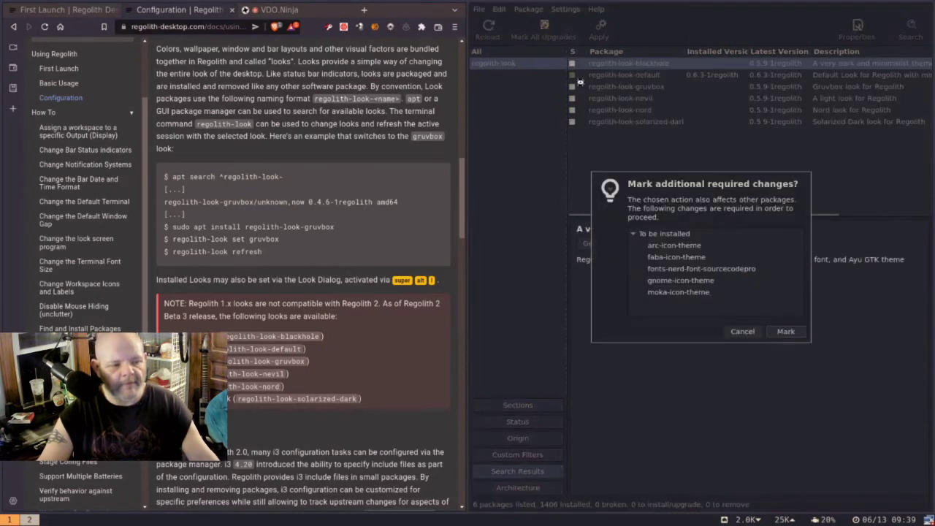
{"action": "left_click", "coordinate": [785, 332]}
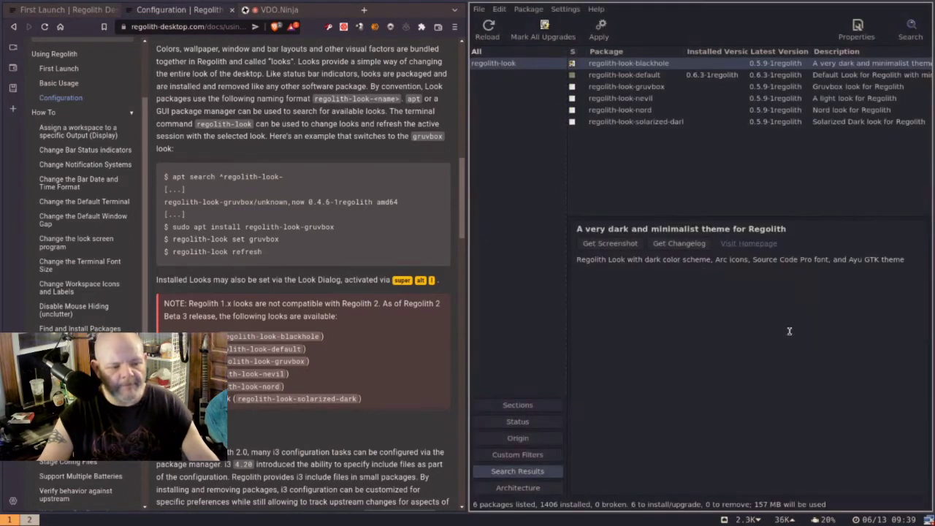
{"action": "left_click", "coordinate": [571, 87]}
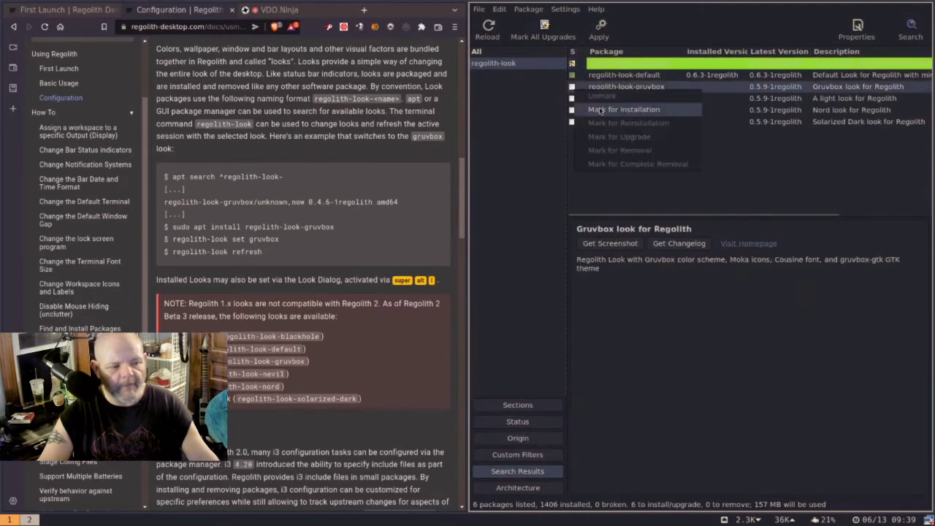
{"action": "left_click", "coordinate": [599, 110]}
{"action": "left_click", "coordinate": [784, 330]}
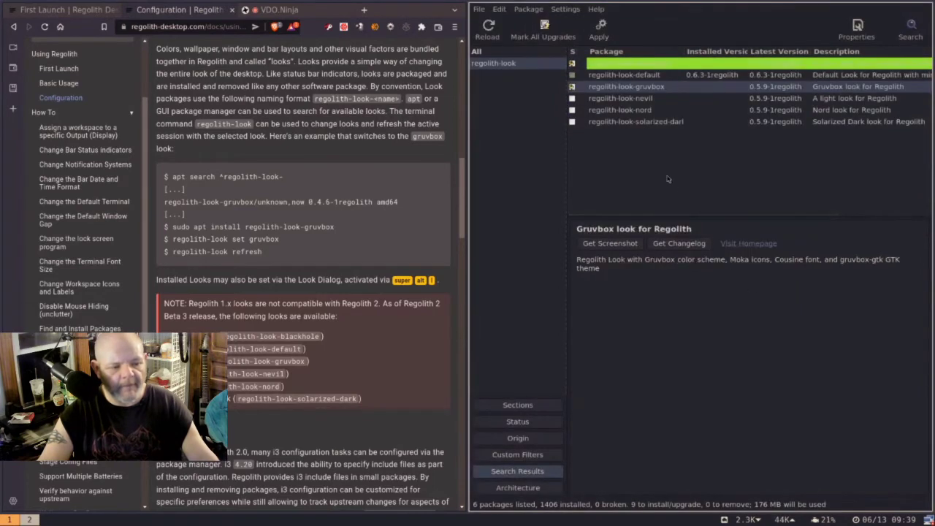
Mark the regolith-look-nevil, regolith-look-nord and regolith-look-solarized-dark packages for installation together with their required dependencies
{"action": "left_click", "coordinate": [572, 100]}
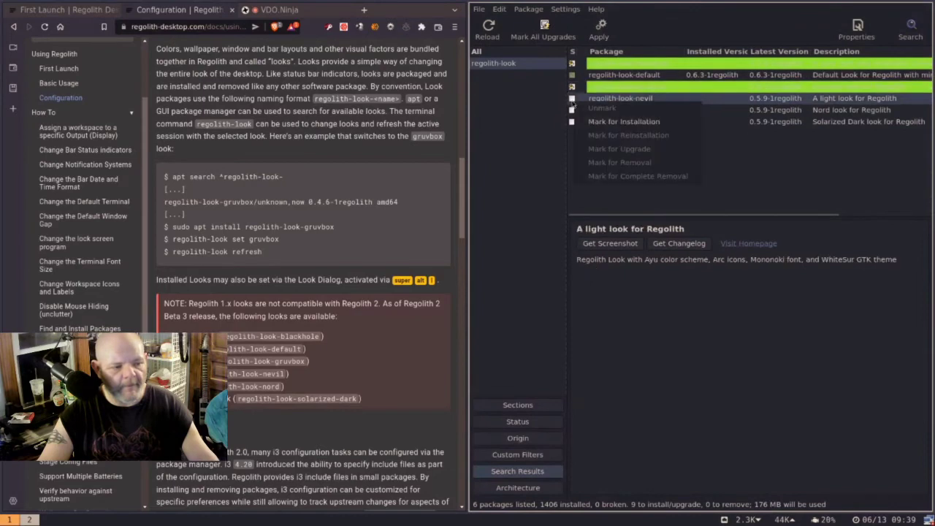
{"action": "left_click", "coordinate": [611, 126]}
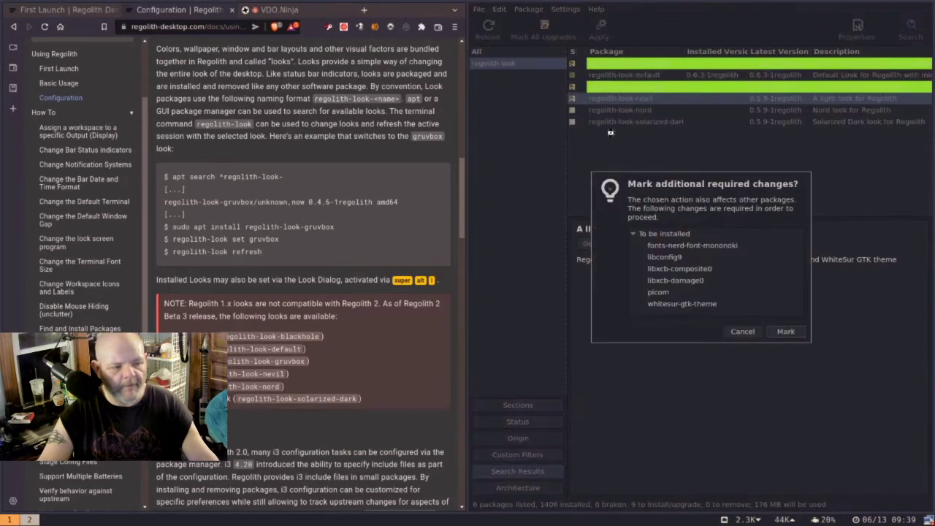
{"action": "left_click", "coordinate": [787, 330]}
{"action": "left_click", "coordinate": [571, 110]}
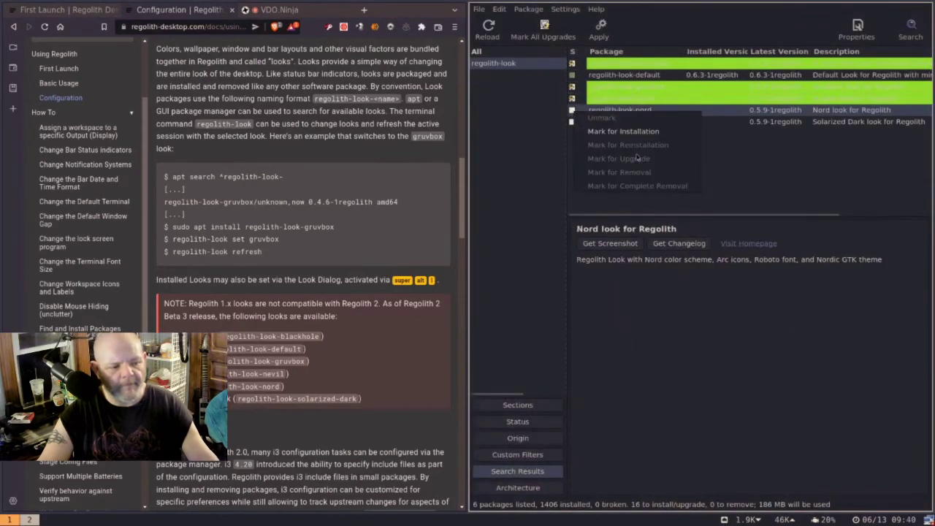
{"action": "left_click", "coordinate": [612, 129]}
{"action": "left_click", "coordinate": [793, 332]}
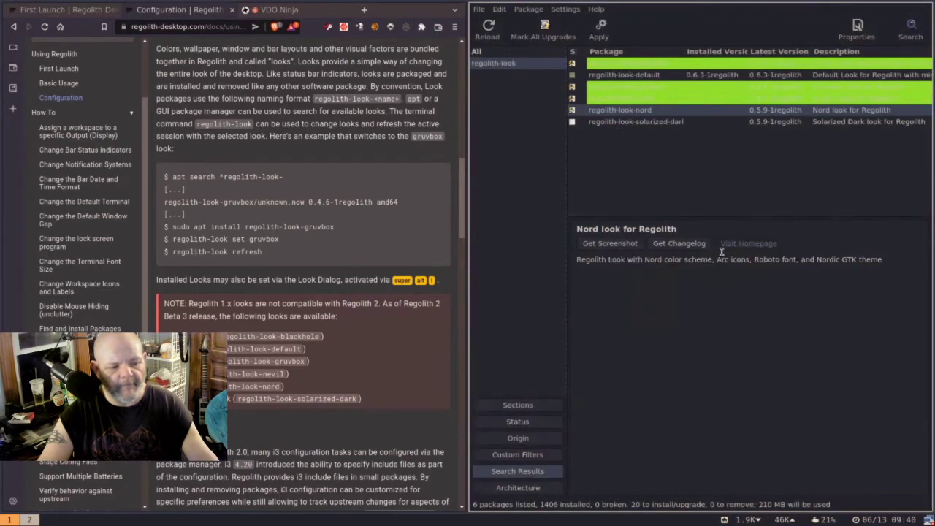
{"action": "left_click", "coordinate": [572, 122]}
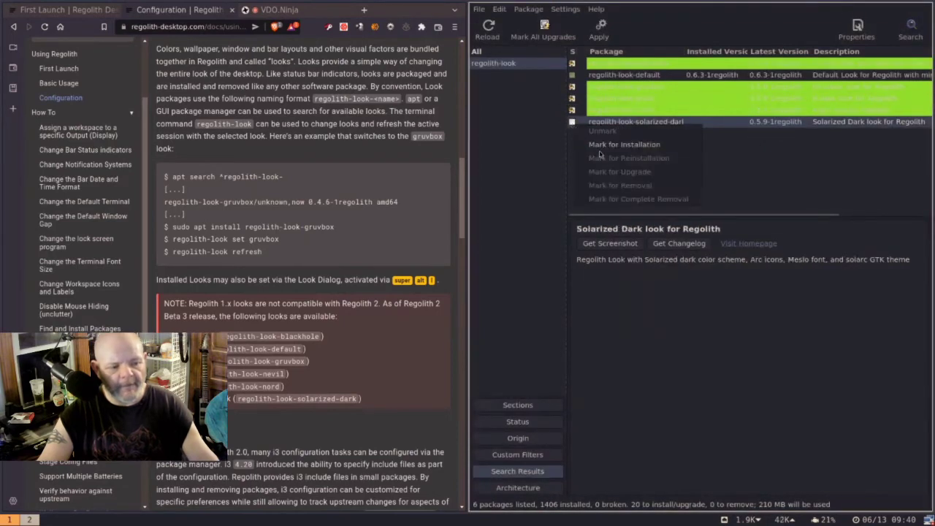
{"action": "left_click", "coordinate": [612, 141]}
{"action": "left_click", "coordinate": [785, 332]}
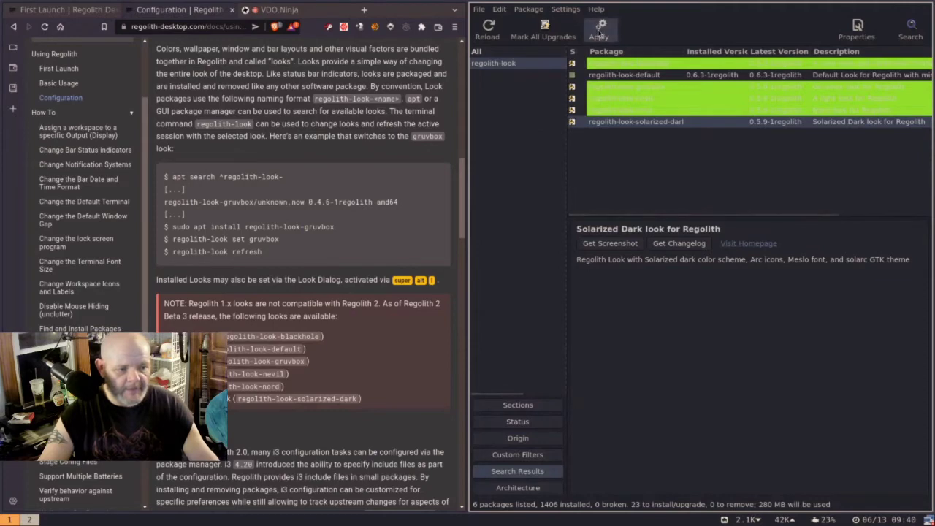
Apply the marked package changes and have the installation dialog close automatically after success
{"action": "left_click", "coordinate": [598, 33]}
{"action": "left_click", "coordinate": [848, 343]}
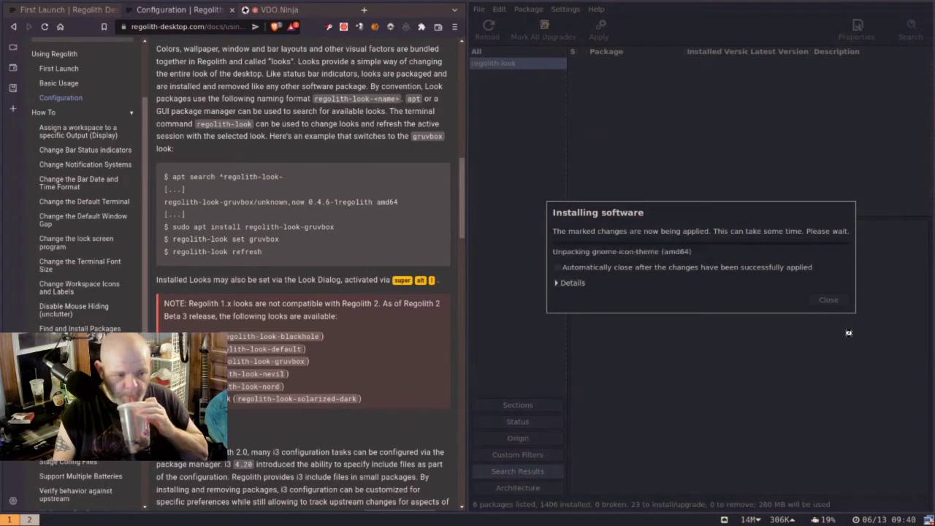
{"action": "left_click", "coordinate": [558, 267]}
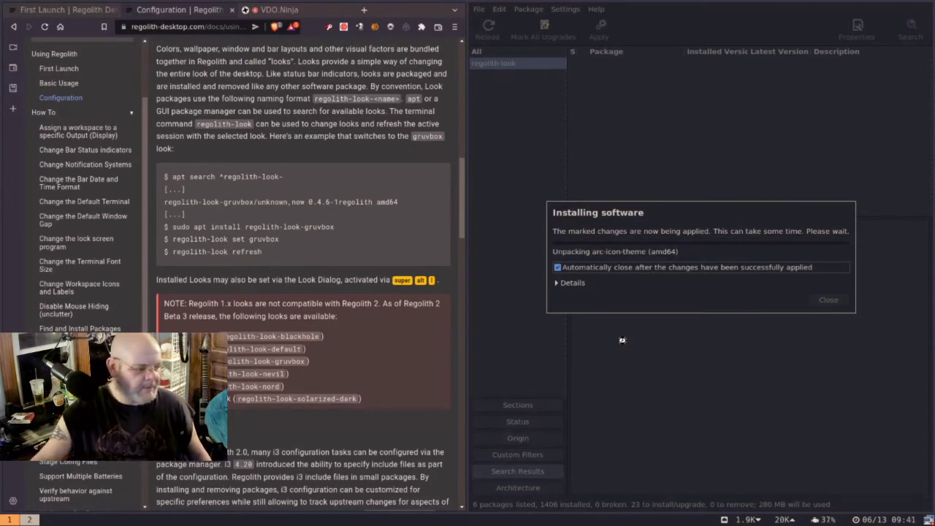
Look through the How To topics in the Regolith documentation sidebar while the look packages install
{"action": "scroll", "coordinate": [117, 319], "scroll_direction": "down", "scroll_amount": 3}
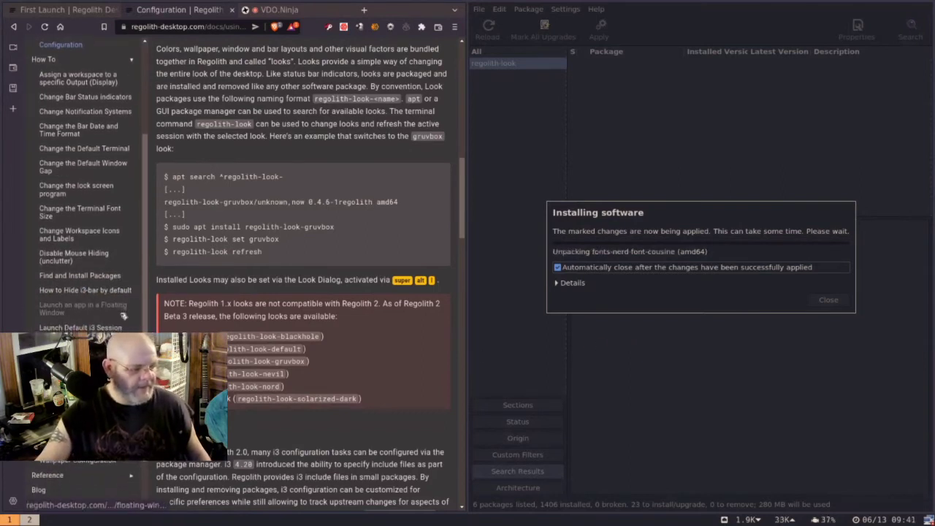
{"action": "scroll", "coordinate": [303, 270], "scroll_direction": "down", "scroll_amount": 2}
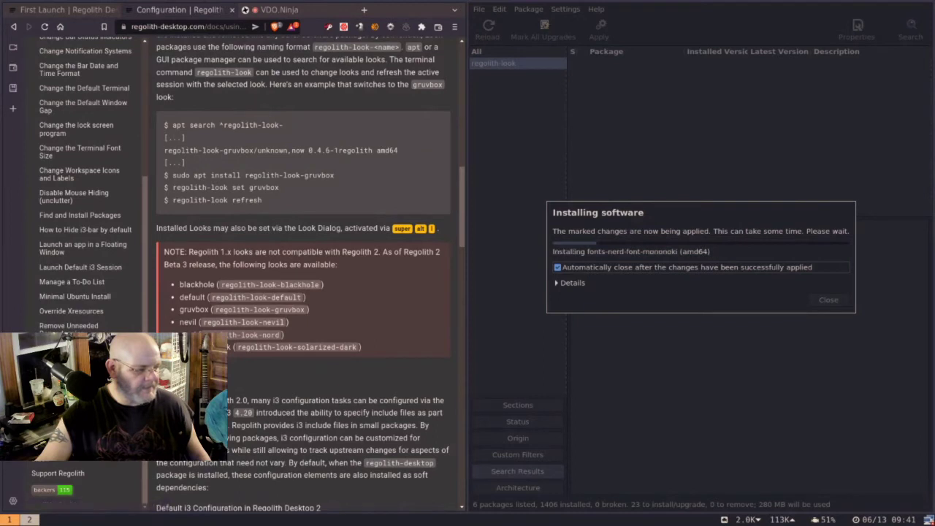
{"action": "scroll", "coordinate": [84, 220], "scroll_direction": "up", "scroll_amount": 1}
{"action": "scroll", "coordinate": [99, 296], "scroll_direction": "up", "scroll_amount": 1}
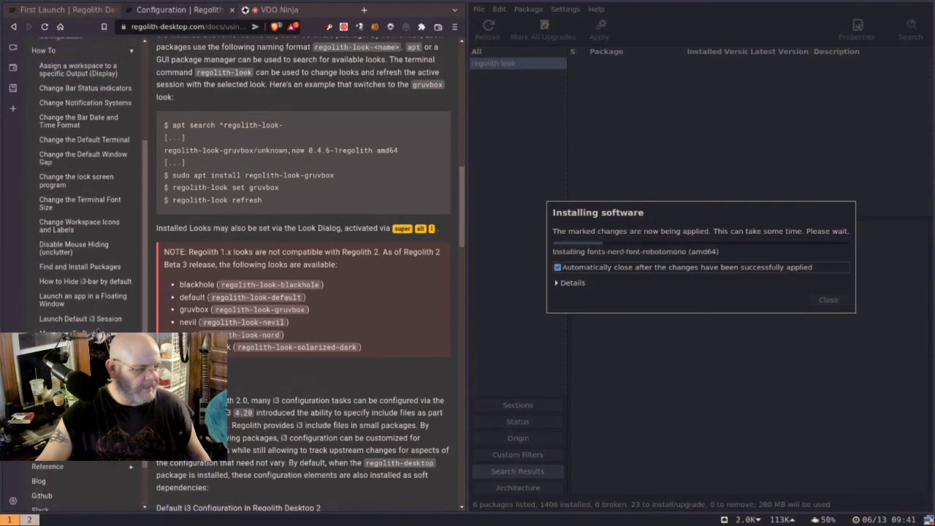
{"action": "scroll", "coordinate": [99, 296], "scroll_direction": "up", "scroll_amount": 3}
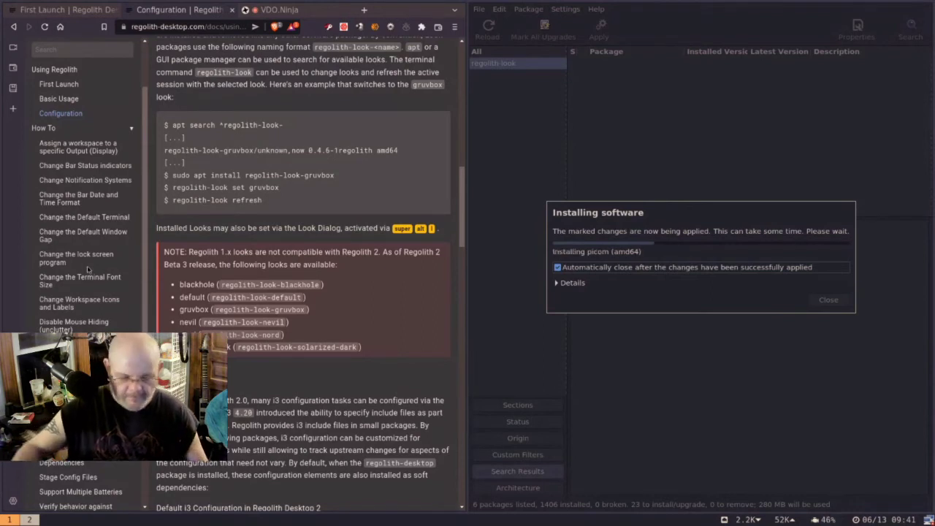
{"action": "key", "text": "super+space"}
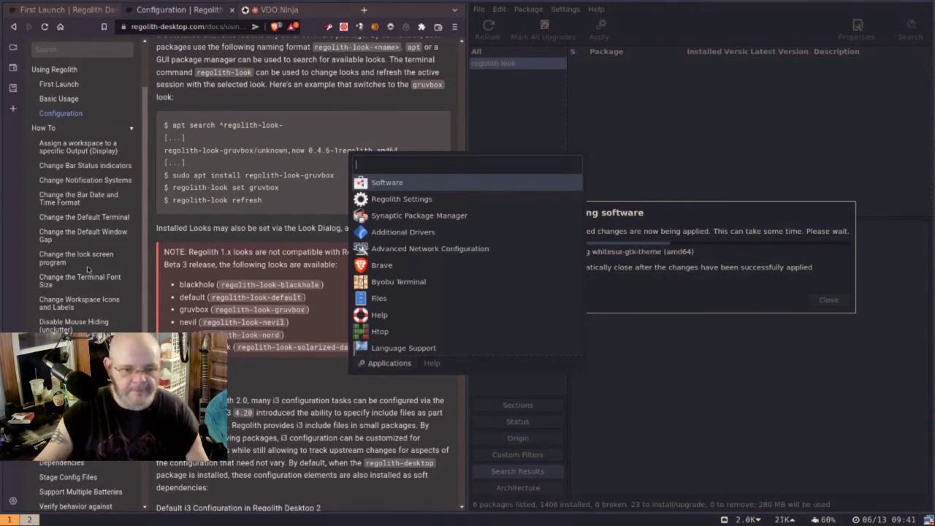
{"action": "key", "text": "Escape"}
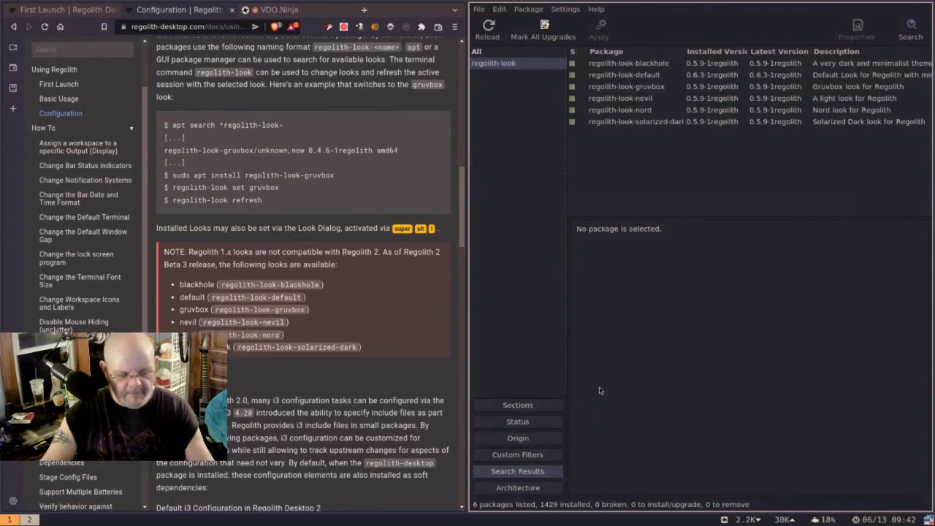
Close Synaptic and switch the desktop to the blackhole look with the Look Selector
{"action": "key", "text": "super+shift+q"}
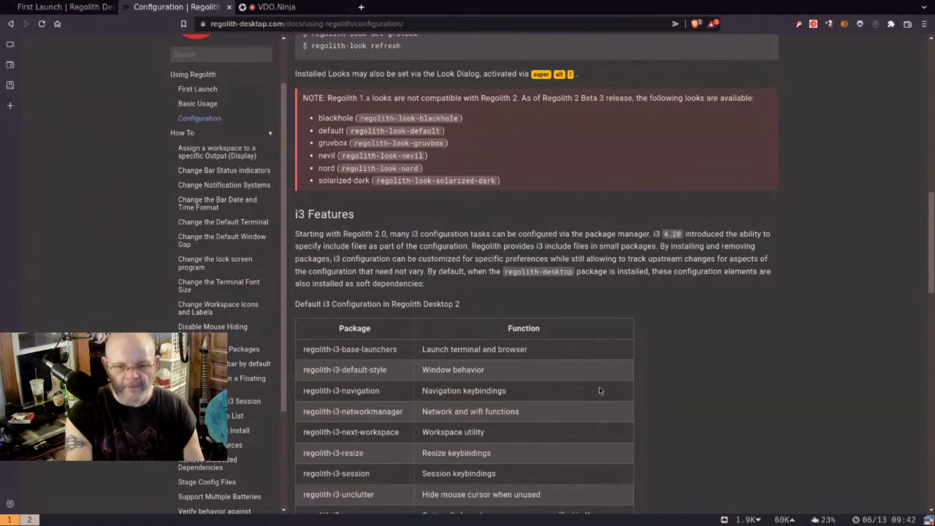
{"action": "key", "text": "super+alt+l"}
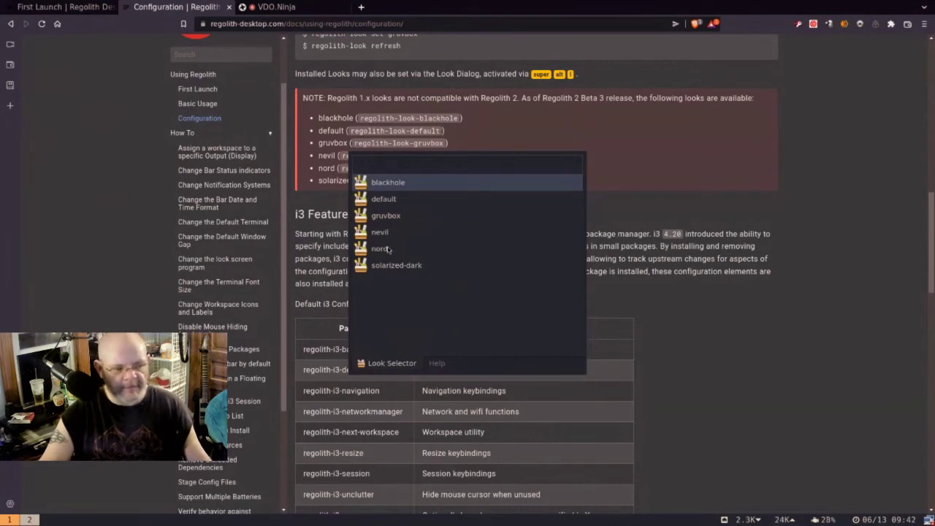
{"action": "left_click", "coordinate": [387, 182]}
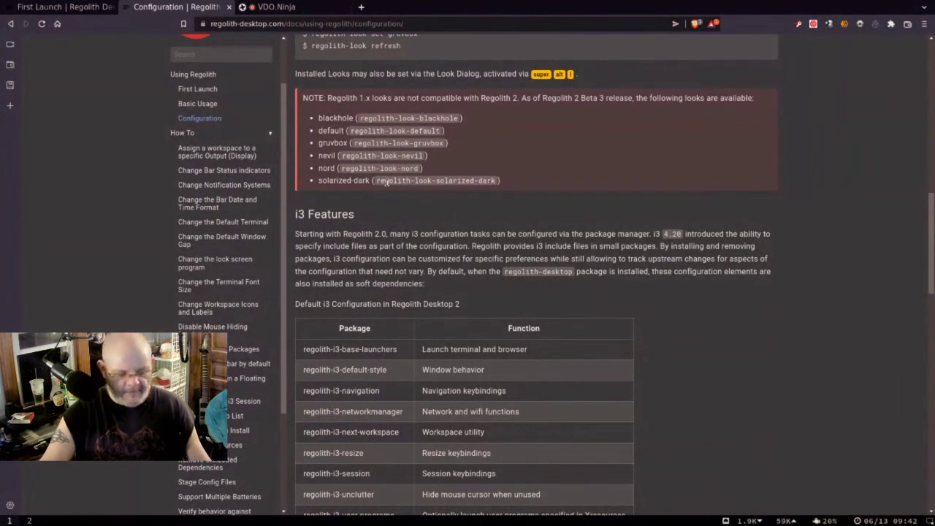
Switch the desktop to the gruvbox look and check how it appears on workspaces 2 and 3
{"action": "key", "text": "super+alt+l"}
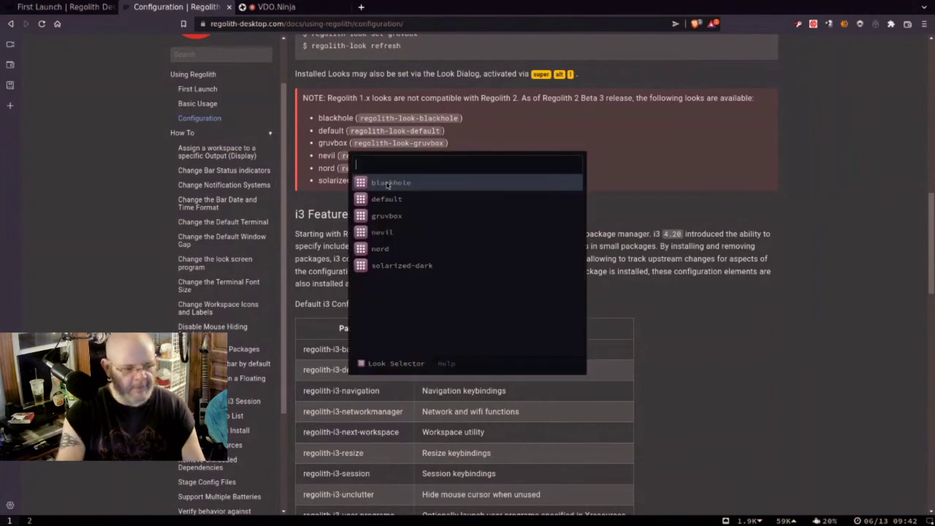
{"action": "key", "text": "Down"}
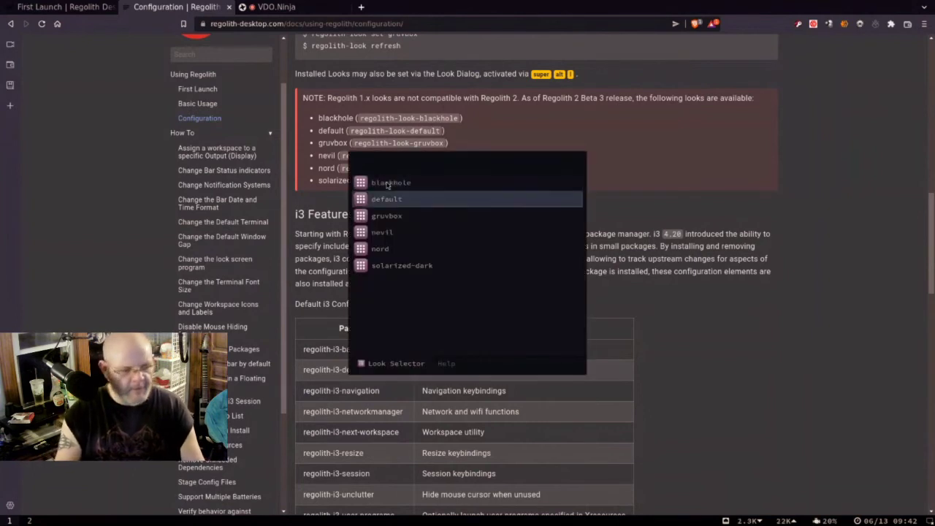
{"action": "key", "text": "Down"}
{"action": "key", "text": "Return"}
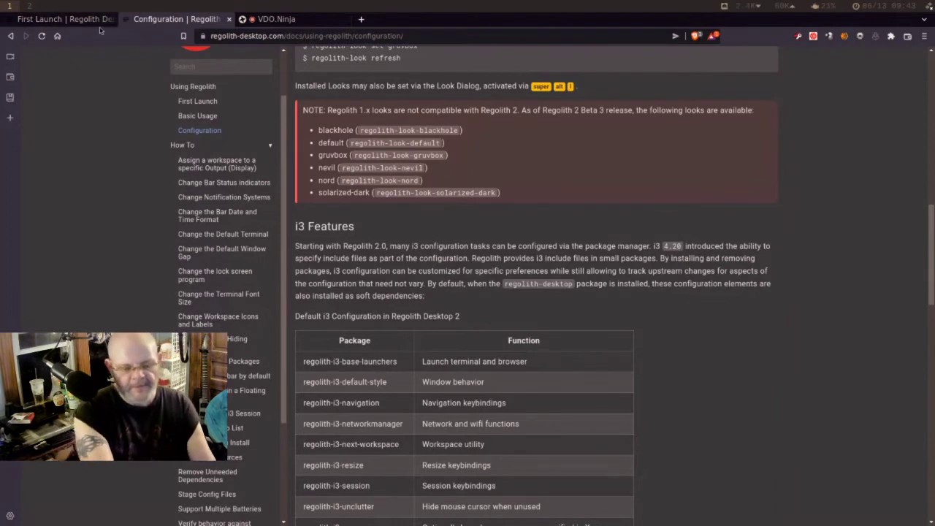
{"action": "key", "text": "super+2"}
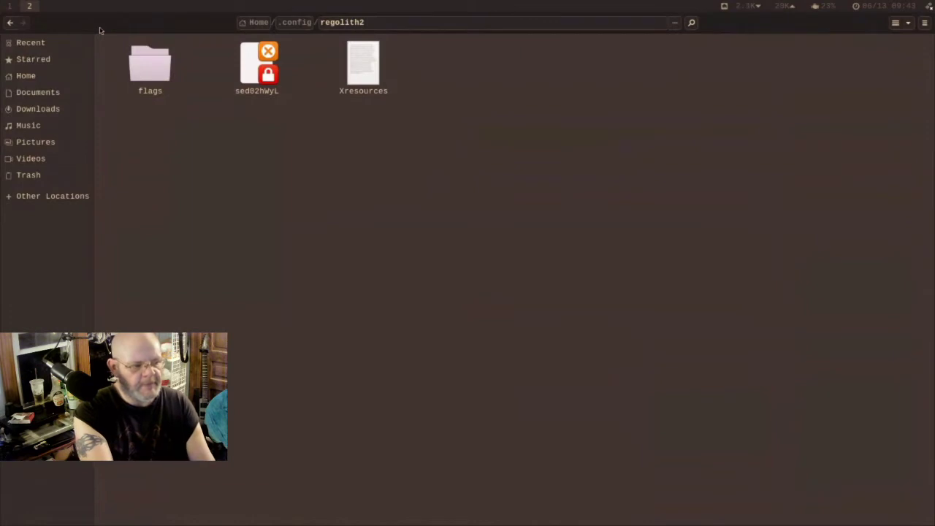
{"action": "key", "text": "super+3"}
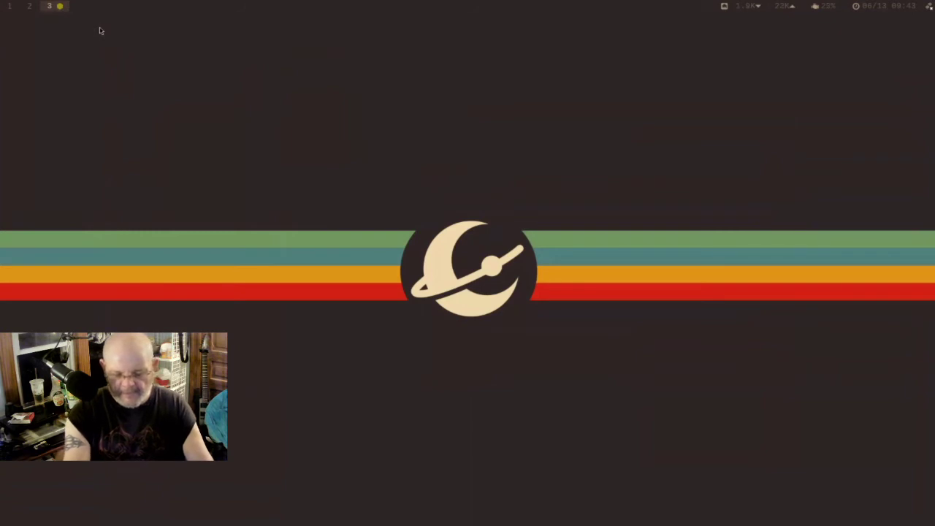
Switch the desktop to the nevil look with the Look Selector
{"action": "key", "text": "super+alt+l"}
{"action": "key", "text": "Escape"}
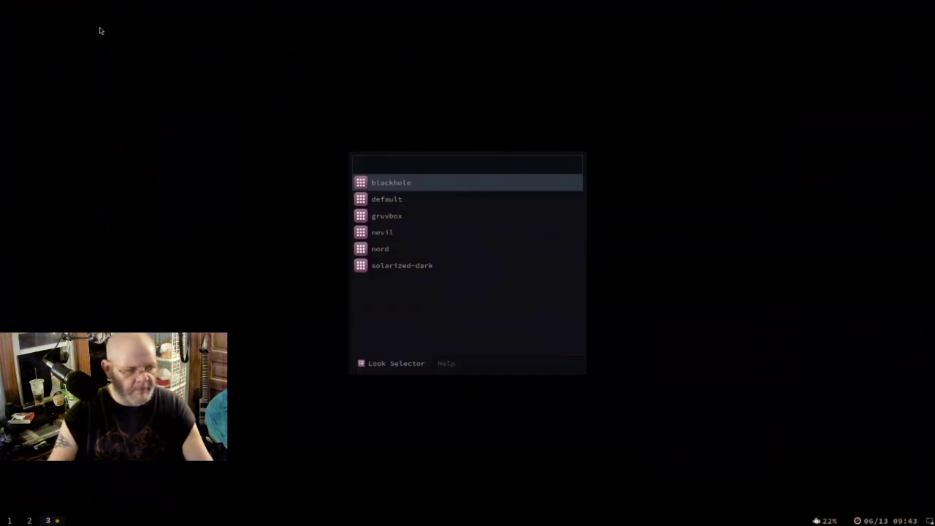
{"action": "key", "text": "Down"}
{"action": "key", "text": "Down"}
{"action": "key", "text": "Down"}
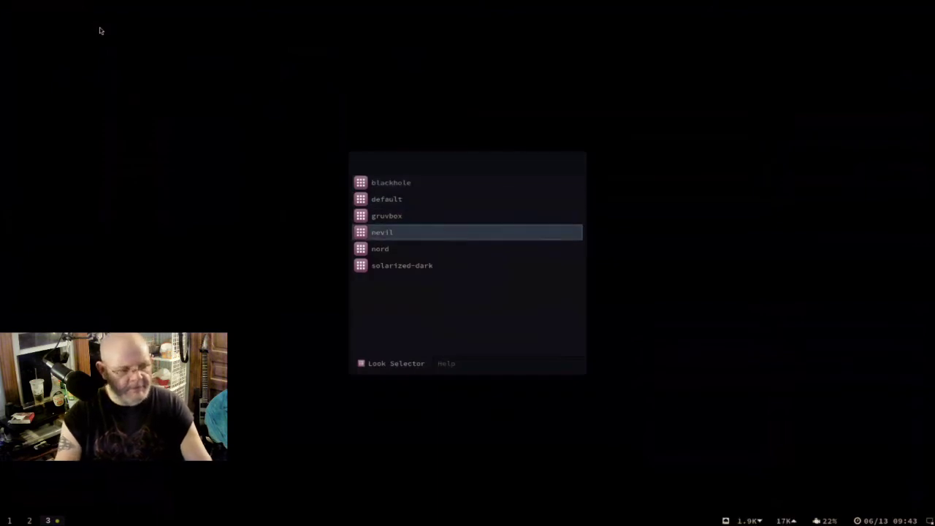
{"action": "key", "text": "Return"}
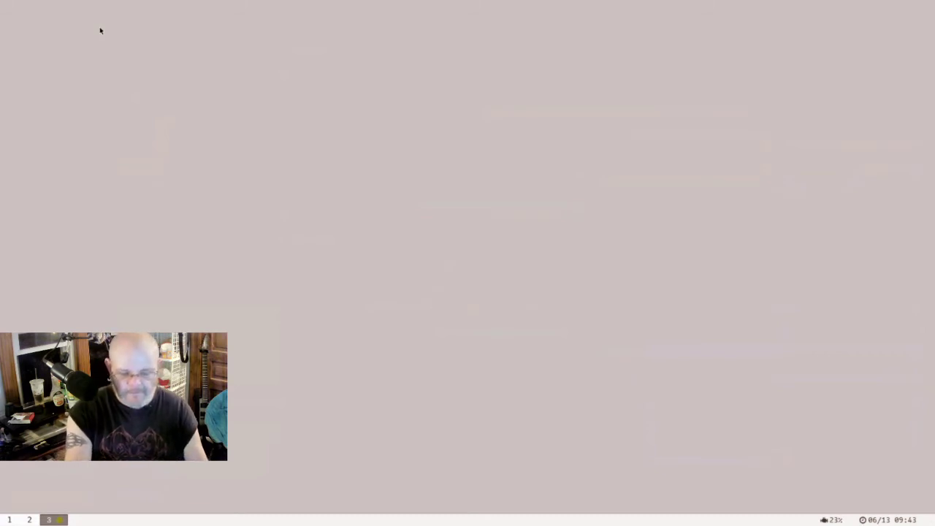
Switch the desktop to the solarized-dark look with the Look Selector
{"action": "key", "text": "super+shift+l"}
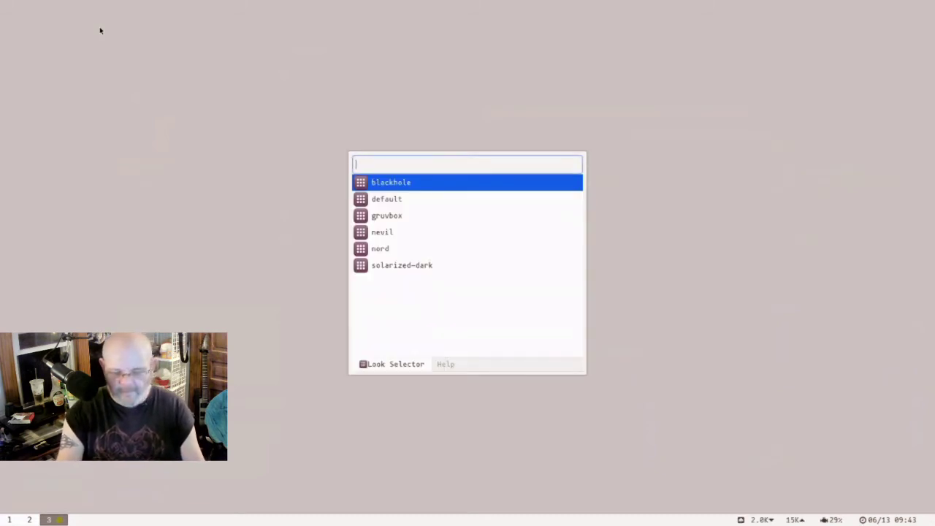
{"action": "key", "text": "Down"}
{"action": "key", "text": "Down"}
{"action": "key", "text": "Down"}
{"action": "key", "text": "Down"}
{"action": "key", "text": "Down"}
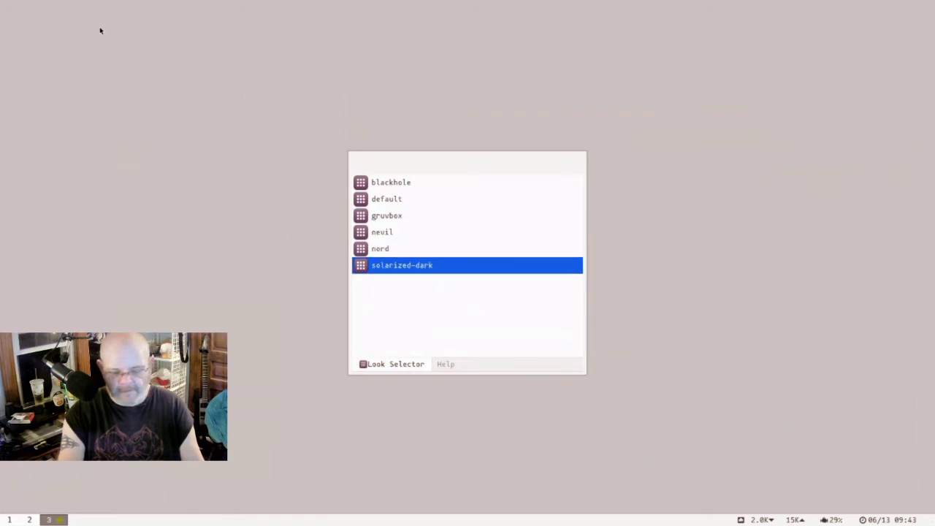
{"action": "key", "text": "Return"}
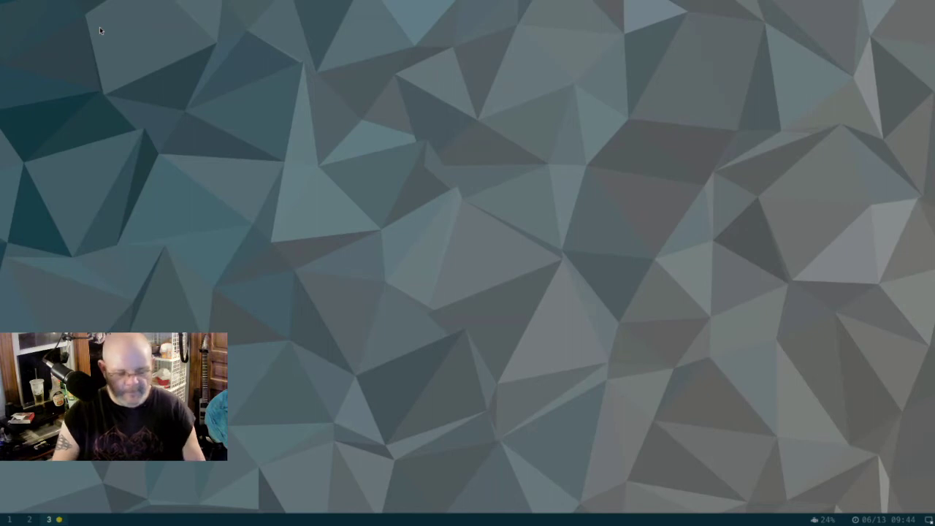
Switch the desktop to the nord look and check how it appears on workspaces 1 and 2
{"action": "key", "text": "super+alt+l"}
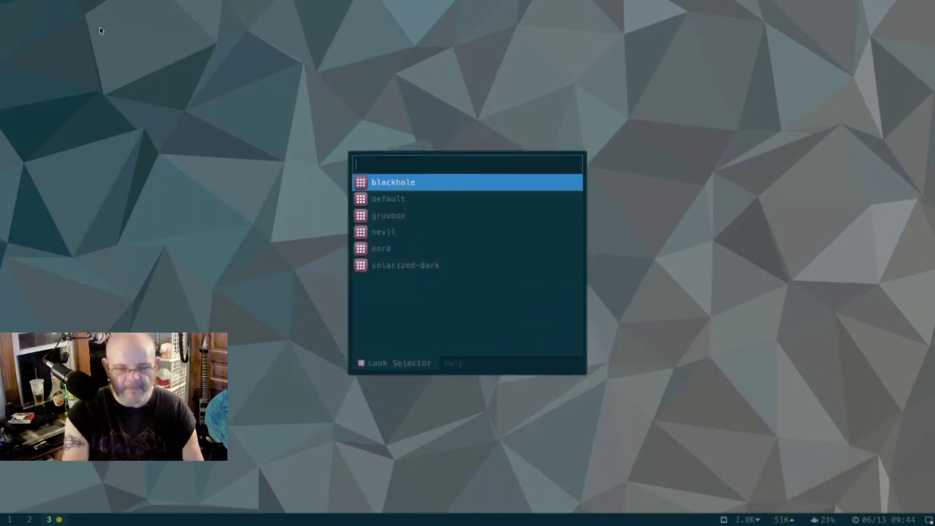
{"action": "key", "text": "Down"}
{"action": "key", "text": "Down"}
{"action": "key", "text": "Down"}
{"action": "key", "text": "Down"}
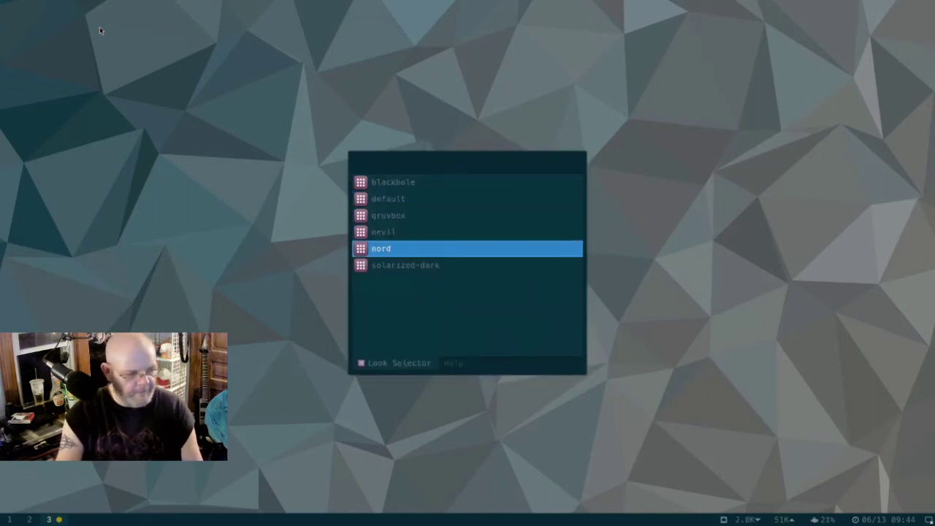
{"action": "key", "text": "Return"}
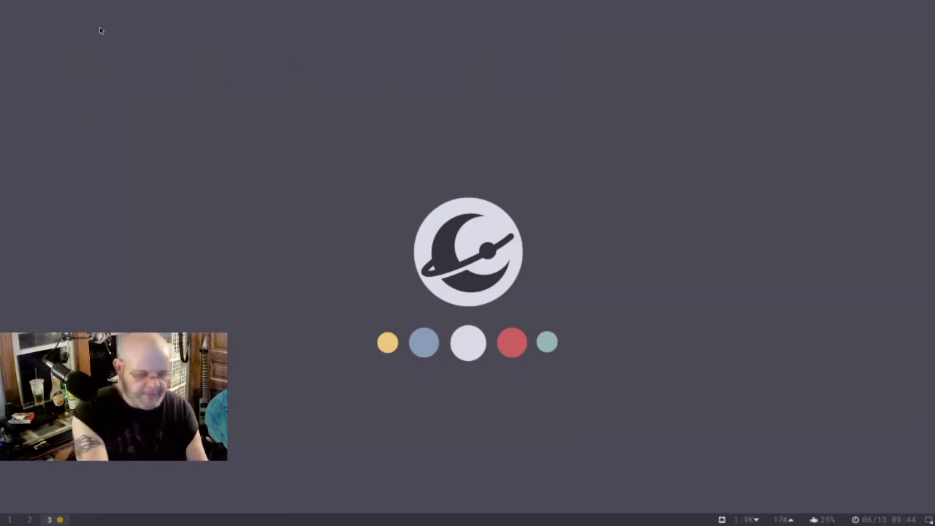
{"action": "key", "text": "super+1"}
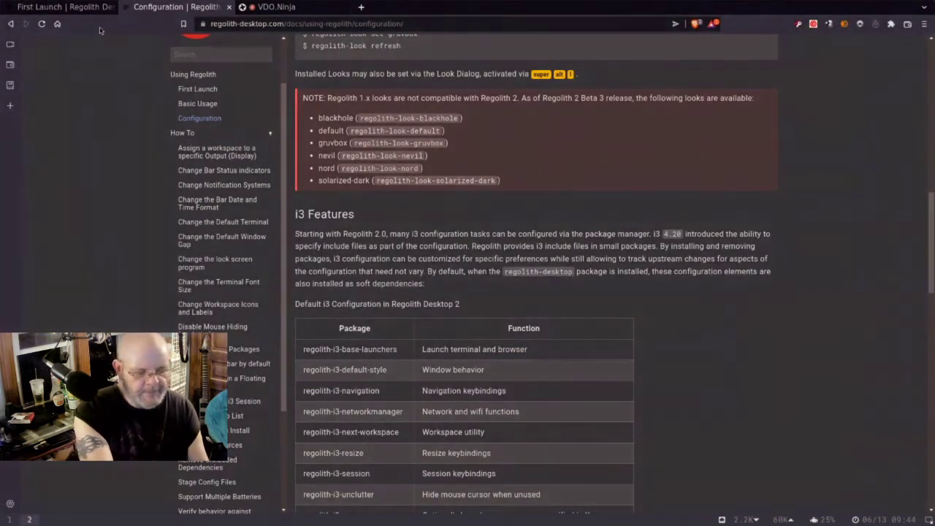
{"action": "key", "text": "super+2"}
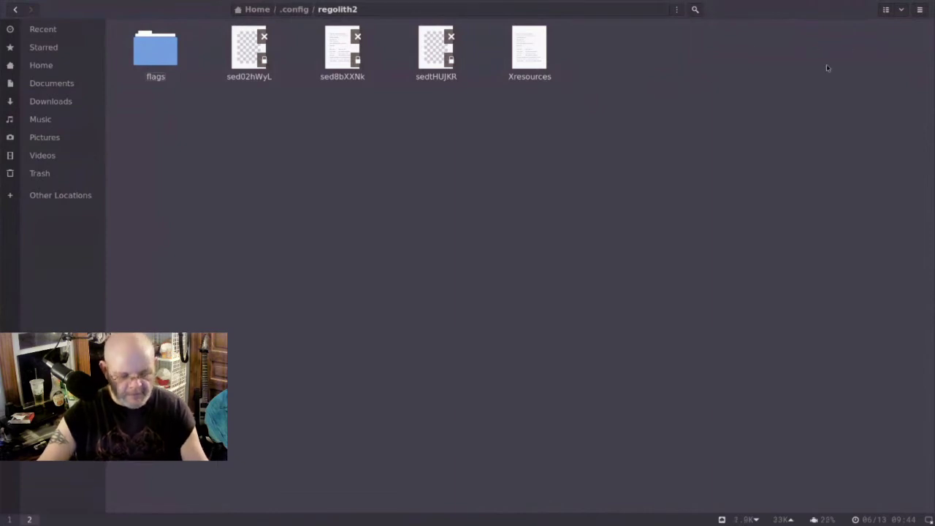
Close the file manager window and open .config/regolith2/Xresources with micro in a new terminal
{"action": "key", "text": "super+shift+q"}
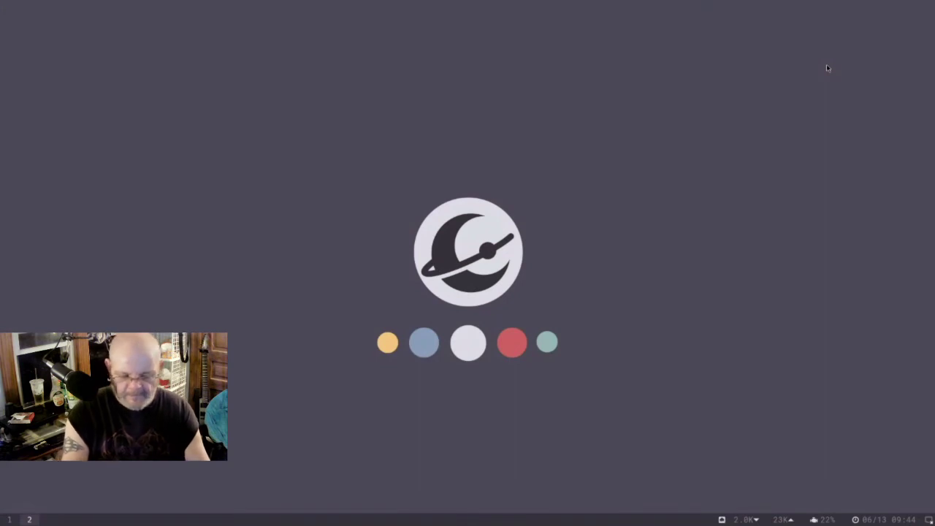
{"action": "key", "text": "super+Return"}
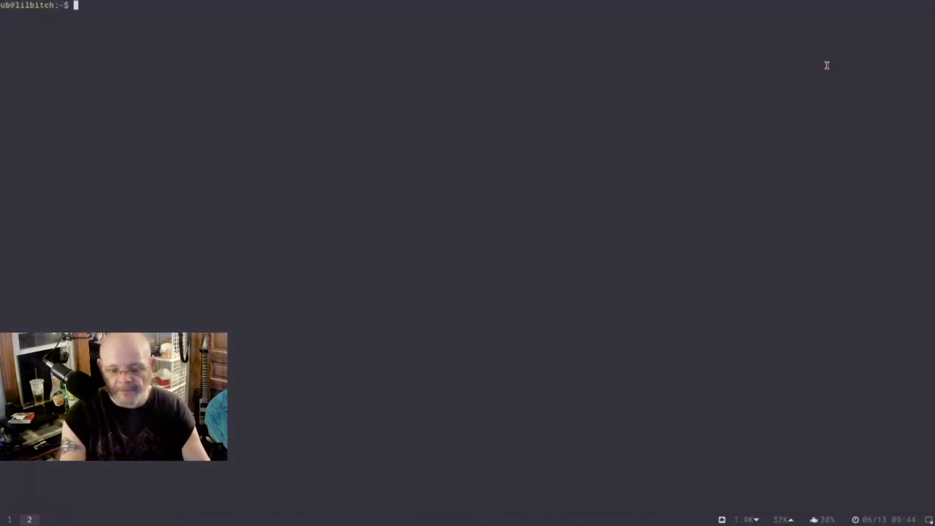
{"action": "type", "text": "micro"}
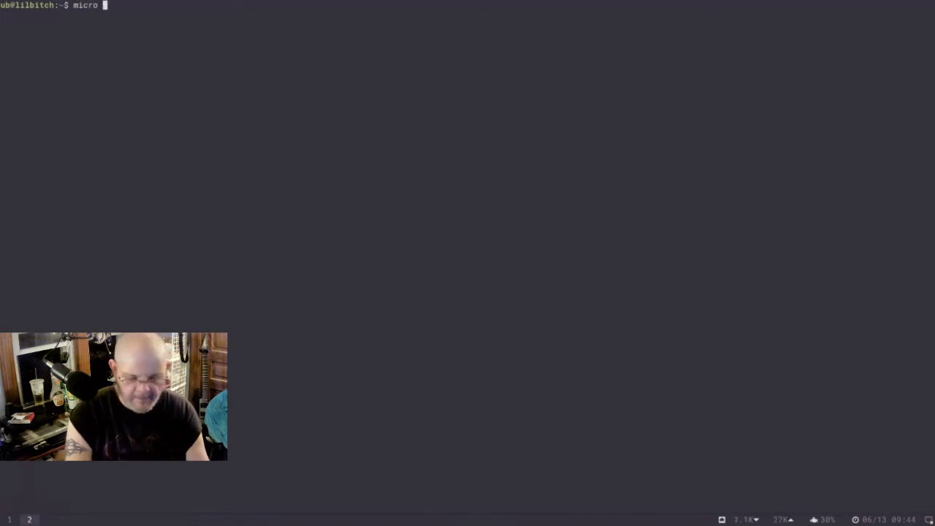
{"action": "type", "text": " .config"}
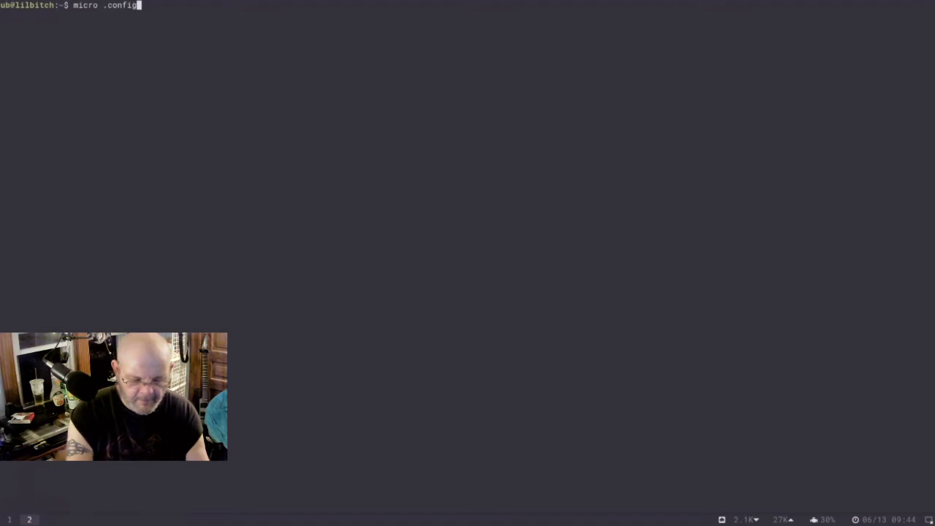
{"action": "type", "text": "/rergo"}
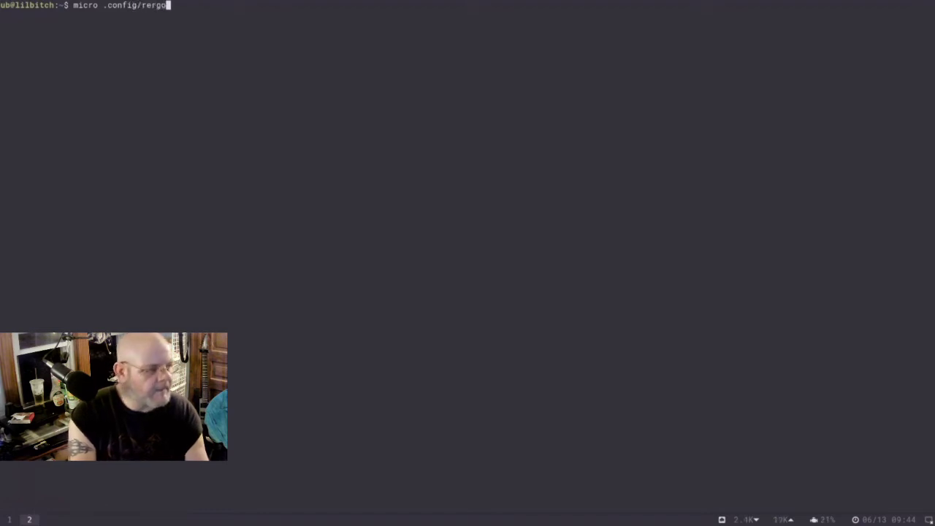
{"action": "key", "text": "BackSpace"}
{"action": "key", "text": "BackSpace"}
{"action": "key", "text": "BackSpace"}
{"action": "type", "text": "go"}
{"action": "key", "text": "BackSpace"}
{"action": "type", "text": "olith"}
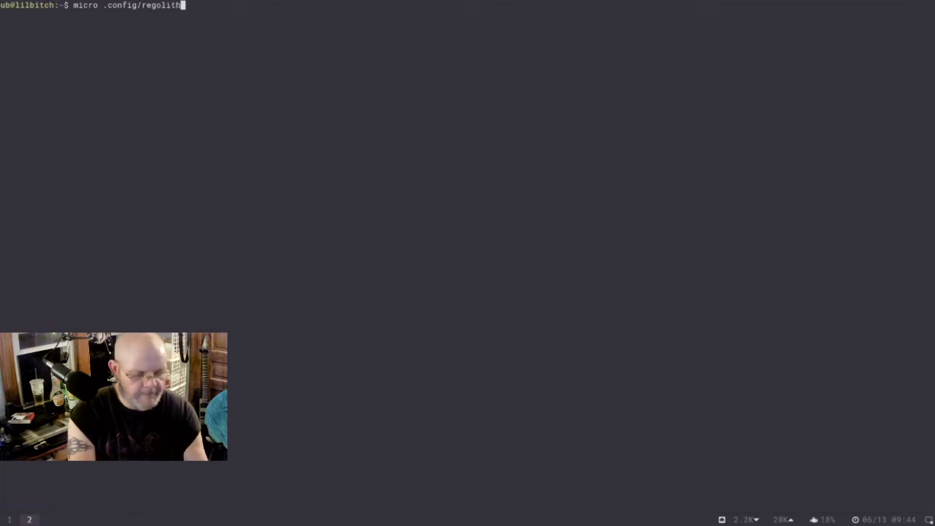
{"action": "type", "text": "2/Xre"}
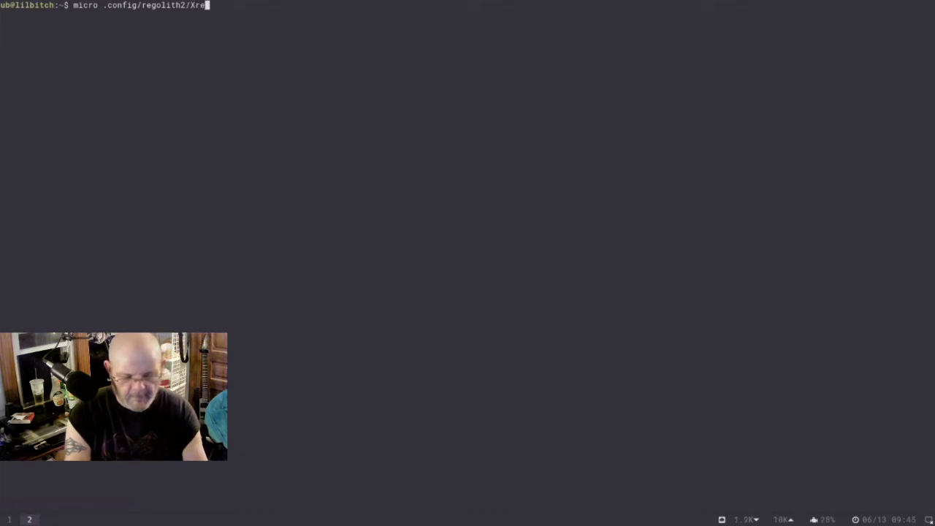
{"action": "type", "text": "sources"}
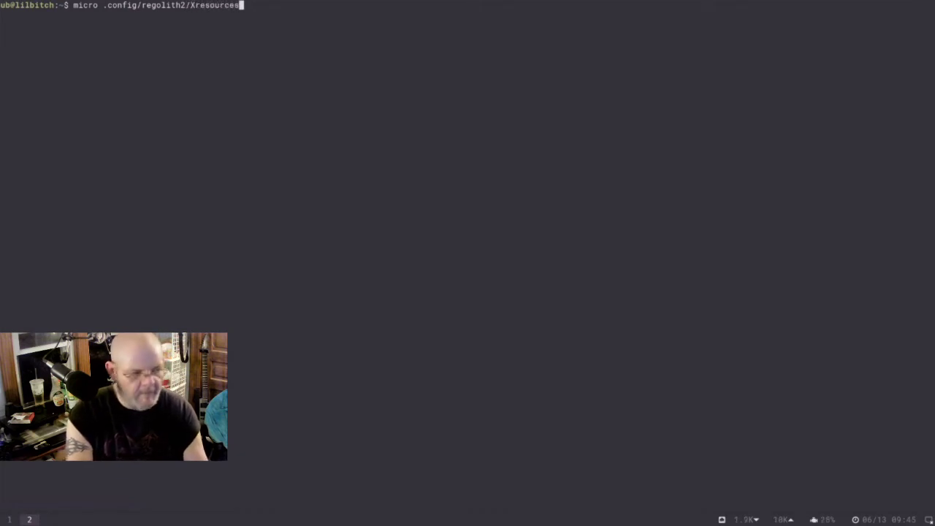
{"action": "key", "text": "Return"}
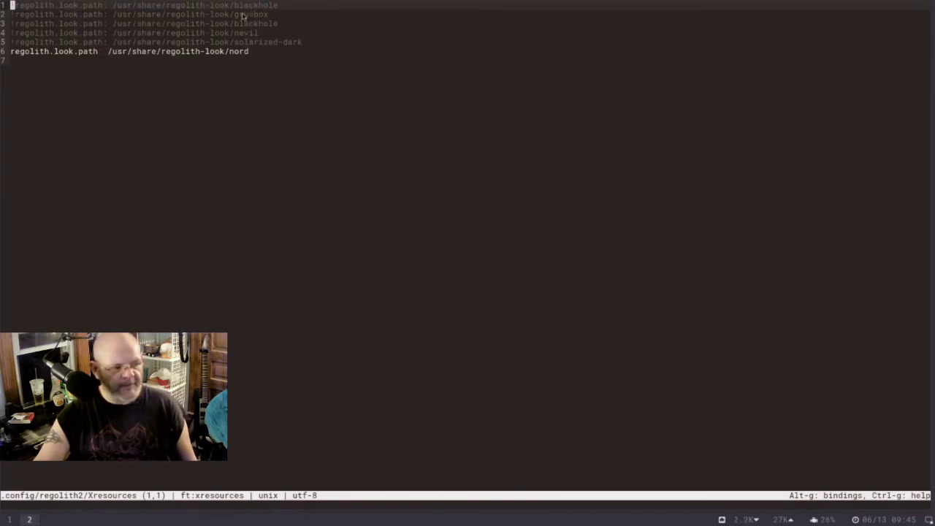
Add the line "gnome.terminal.use-transparent-bakcground true" below the nord look path in Xresources, followed by a new line
{"action": "key", "text": "j"}
{"action": "key", "text": "j"}
{"action": "key", "text": "j"}
{"action": "key", "text": "j"}
{"action": "key", "text": "j"}
{"action": "key", "text": "j"}
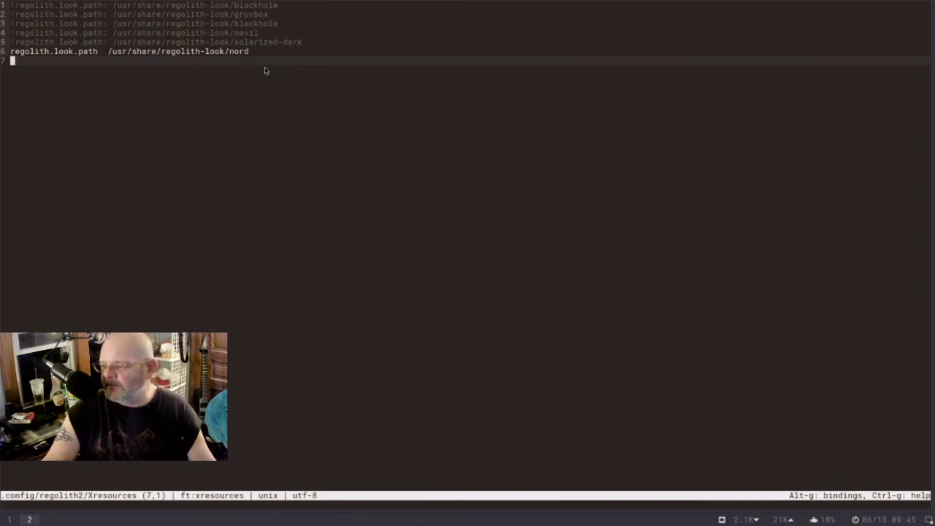
{"action": "type", "text": "ignome."}
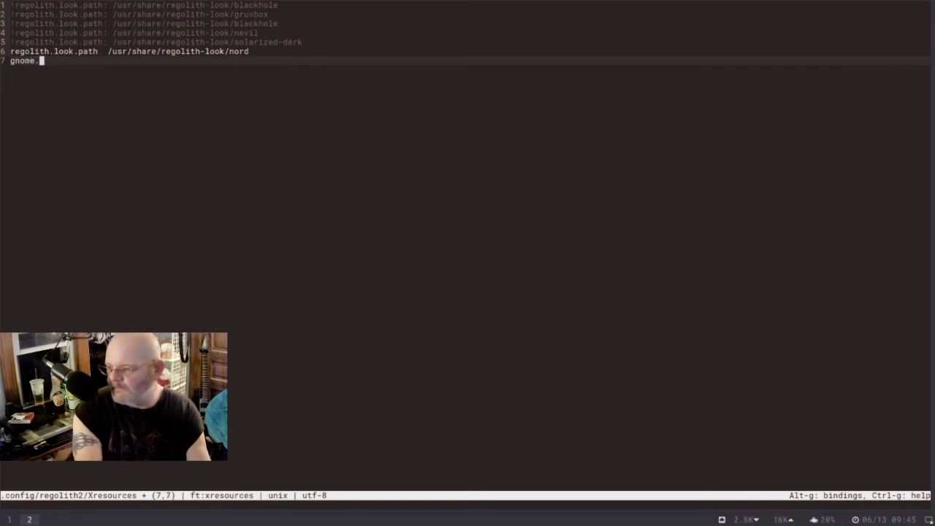
{"action": "type", "text": "terminal"}
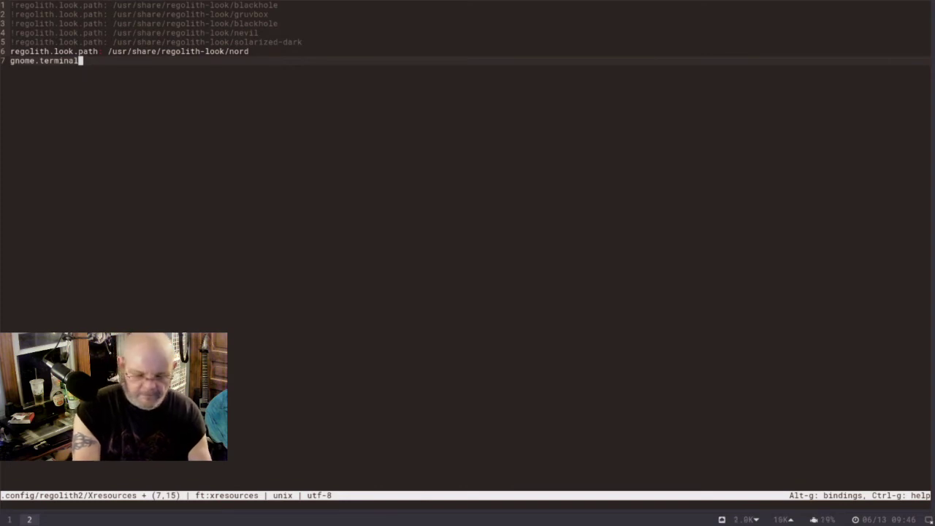
{"action": "type", "text": ".use-"}
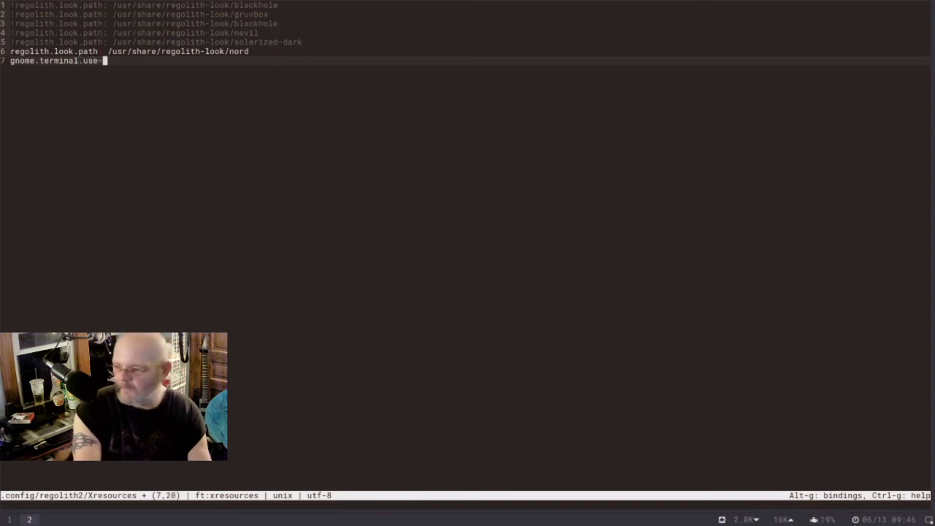
{"action": "type", "text": "tr"}
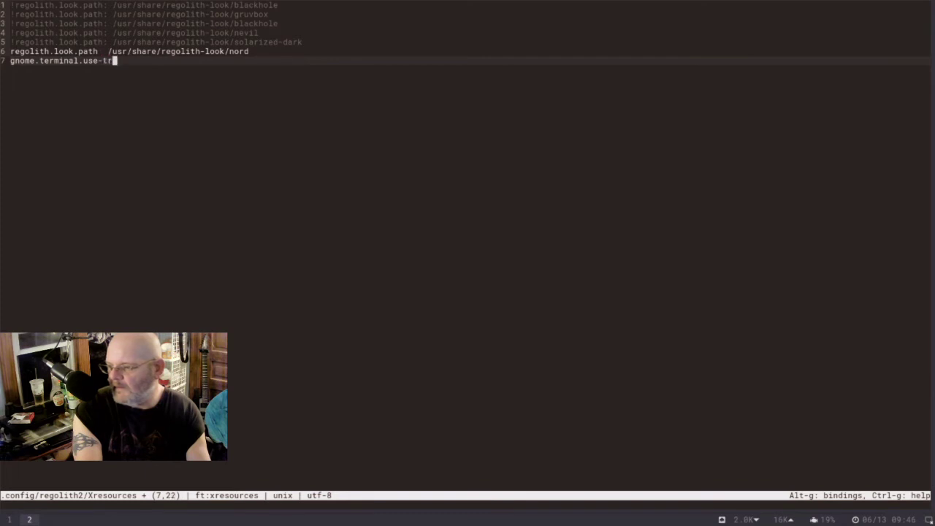
{"action": "type", "text": "ansparent"}
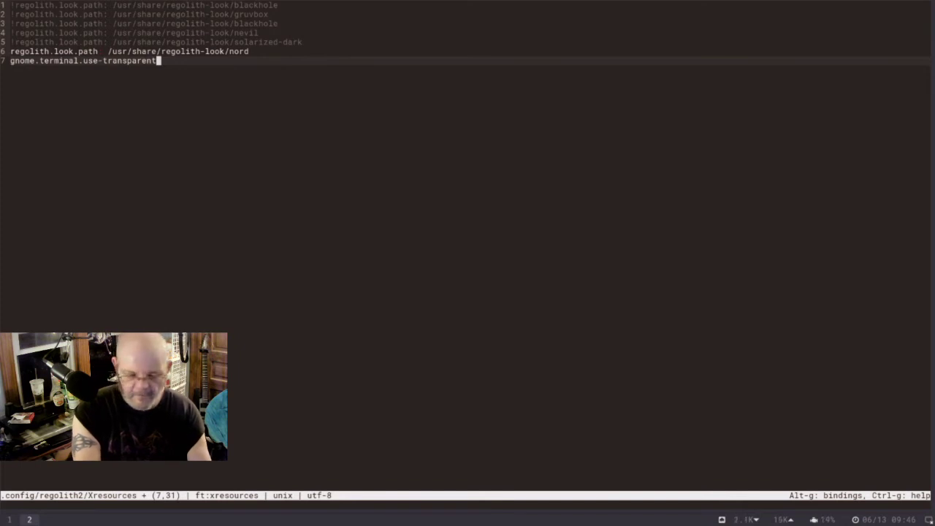
{"action": "type", "text": "-bakcgro"}
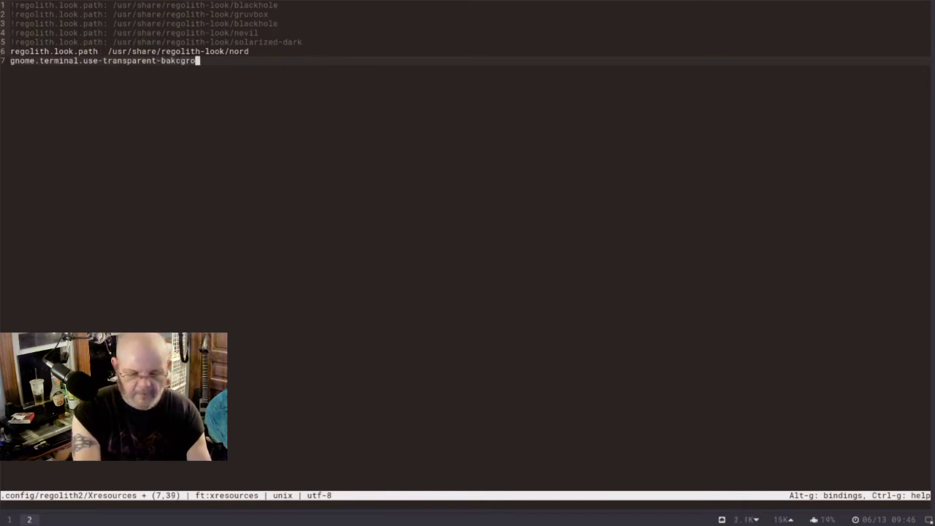
{"action": "type", "text": "und"}
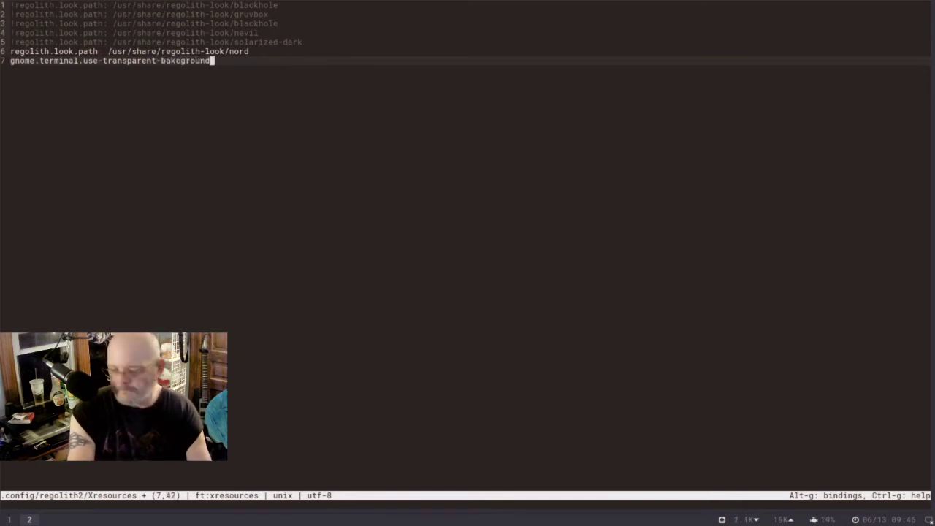
{"action": "type", "text": "  true"}
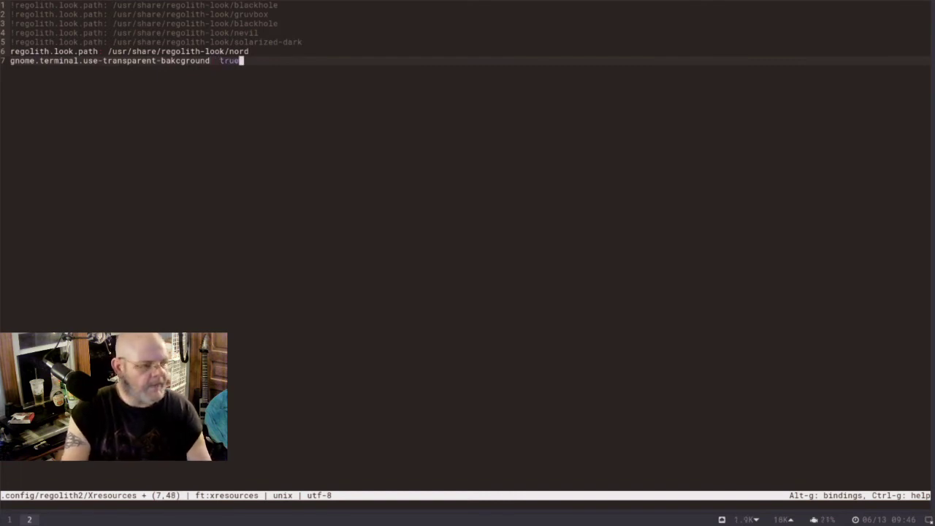
{"action": "key", "text": "Return"}
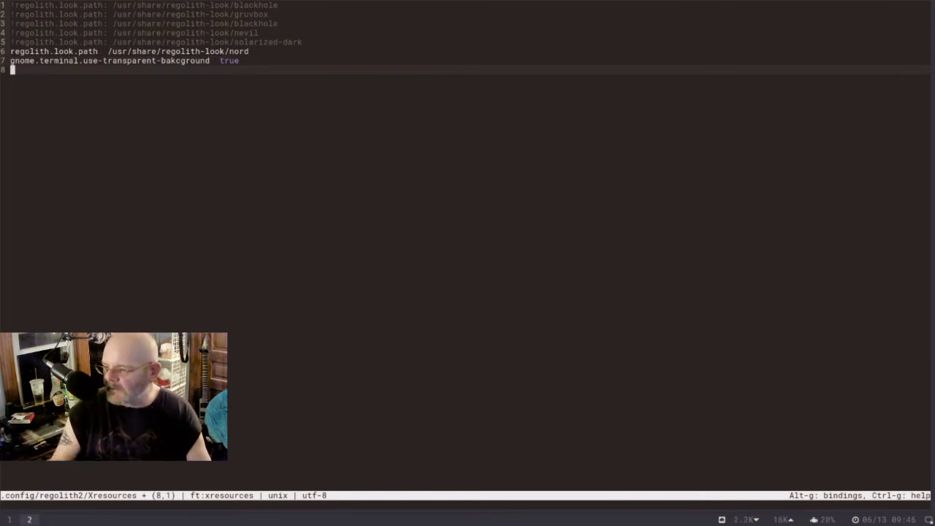
Add the line "gnome.terminal.background-transparency-percent: 30" below the transparent background setting, followed by a new line, and save and close Xresources
{"action": "type", "text": "gnome"}
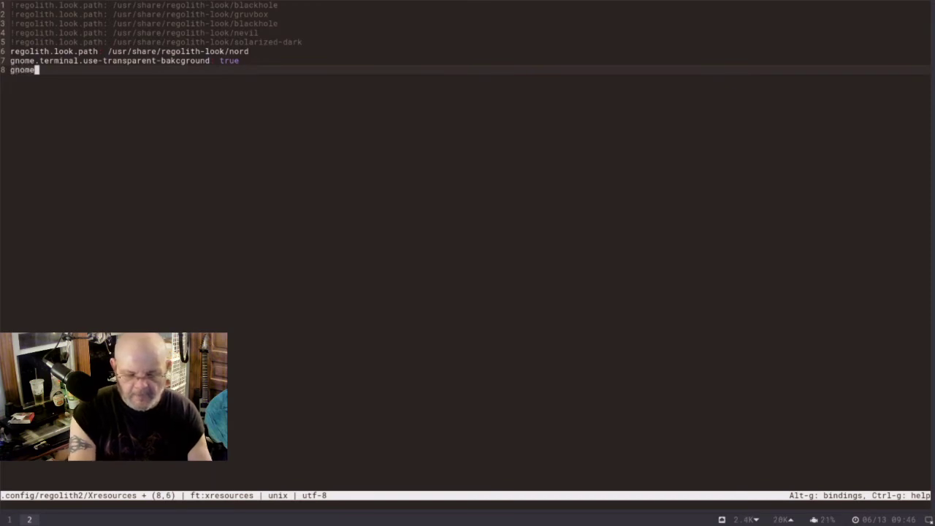
{"action": "type", "text": ".ter"}
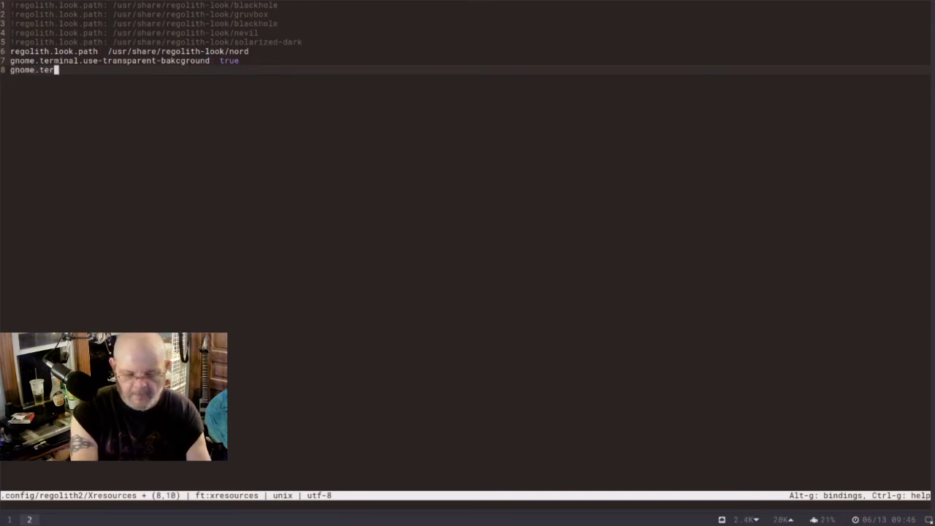
{"action": "type", "text": "minal"}
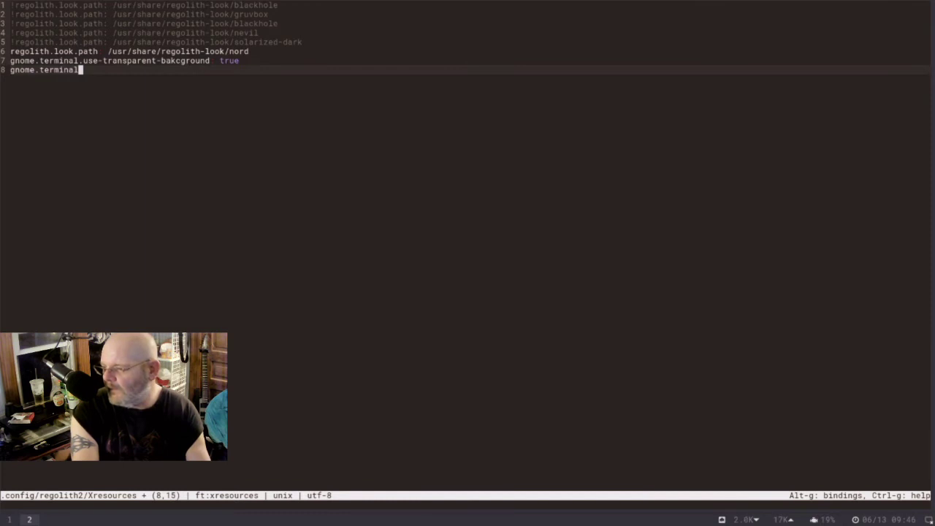
{"action": "type", "text": ".b"}
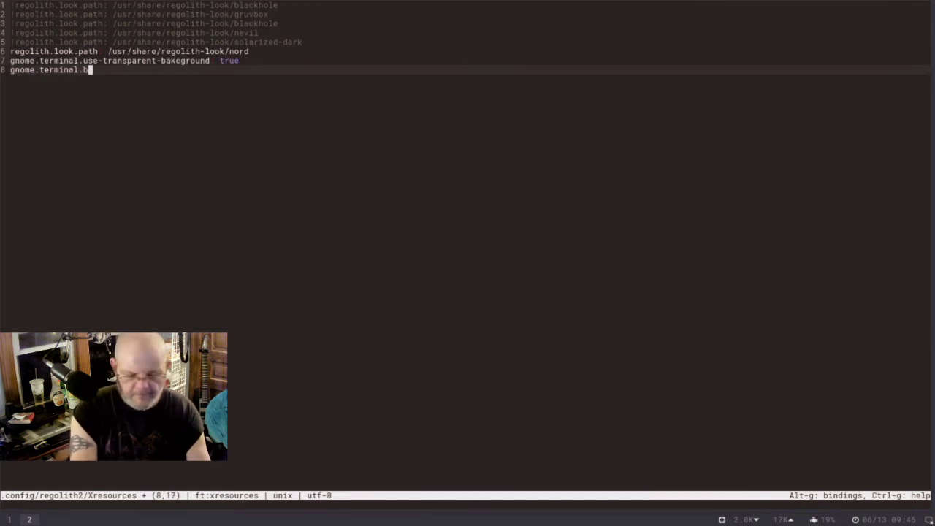
{"action": "type", "text": "ackground"}
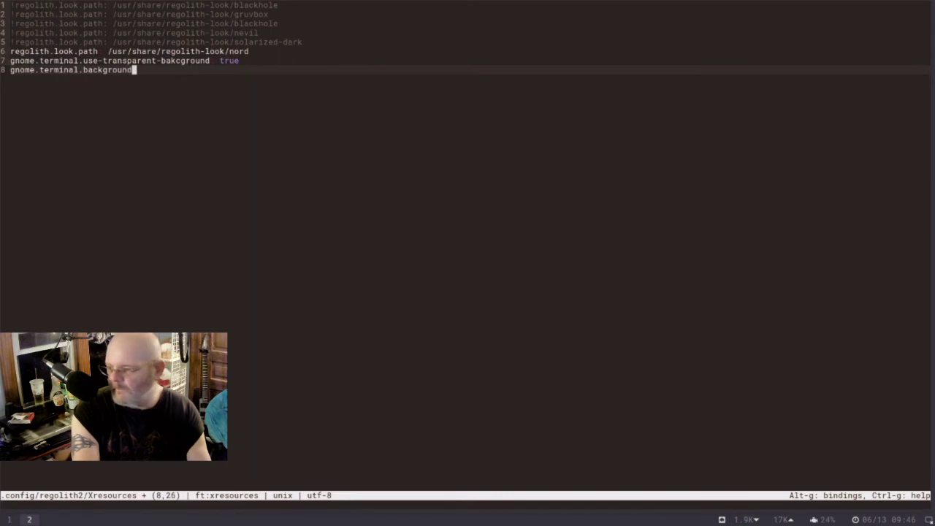
{"action": "type", "text": "-transp"}
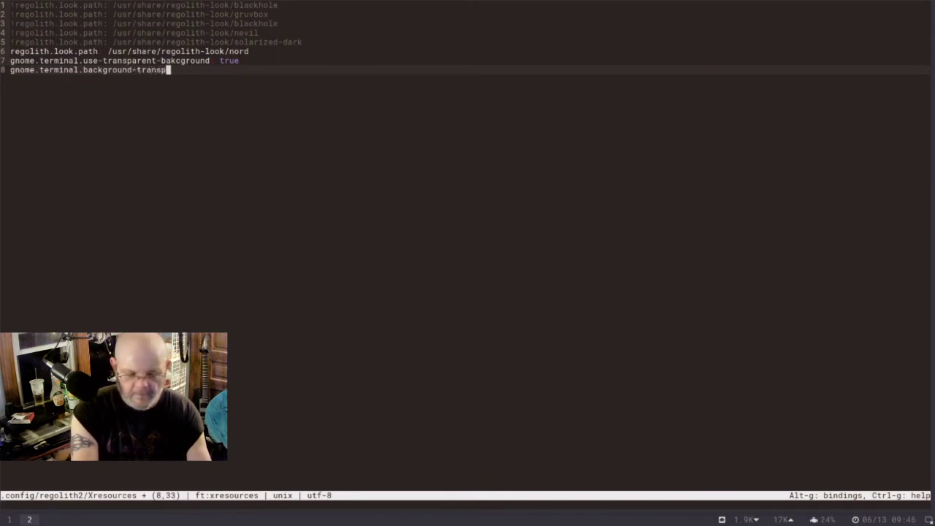
{"action": "type", "text": "arency"}
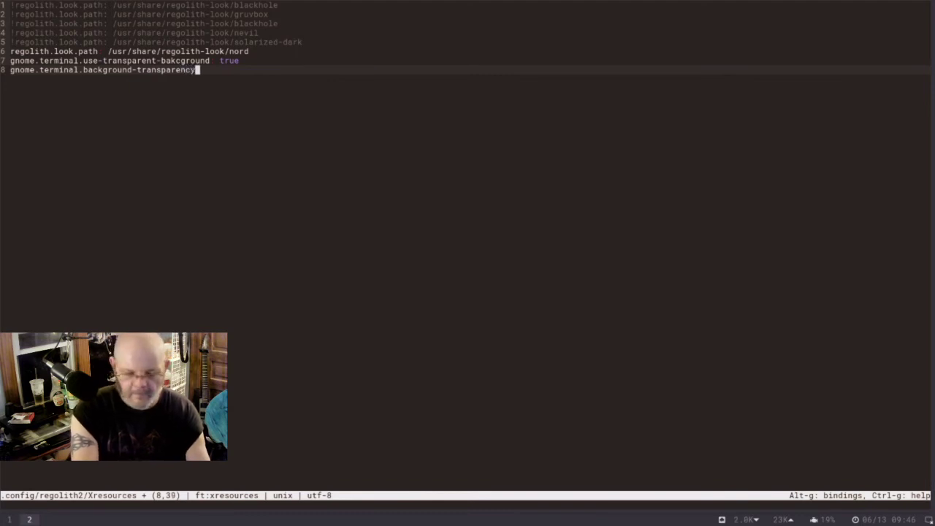
{"action": "type", "text": "-per"}
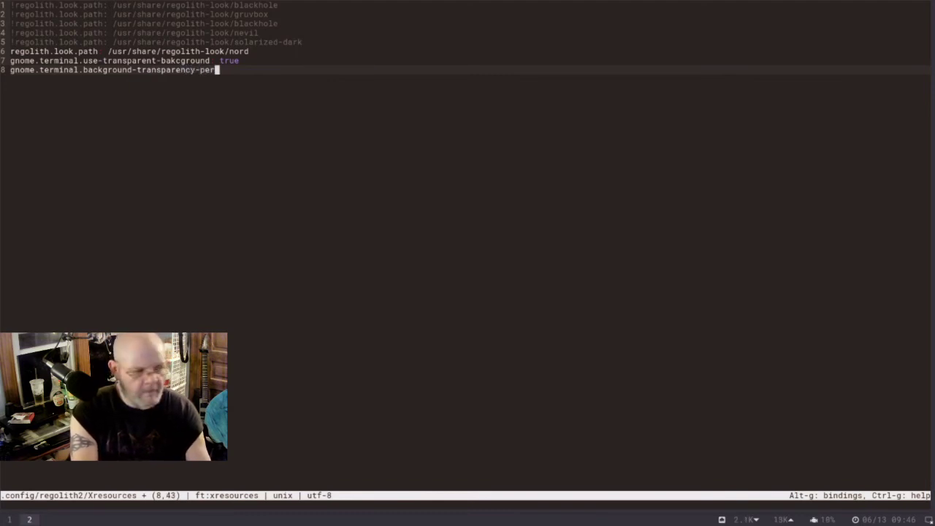
{"action": "type", "text": "cent:"}
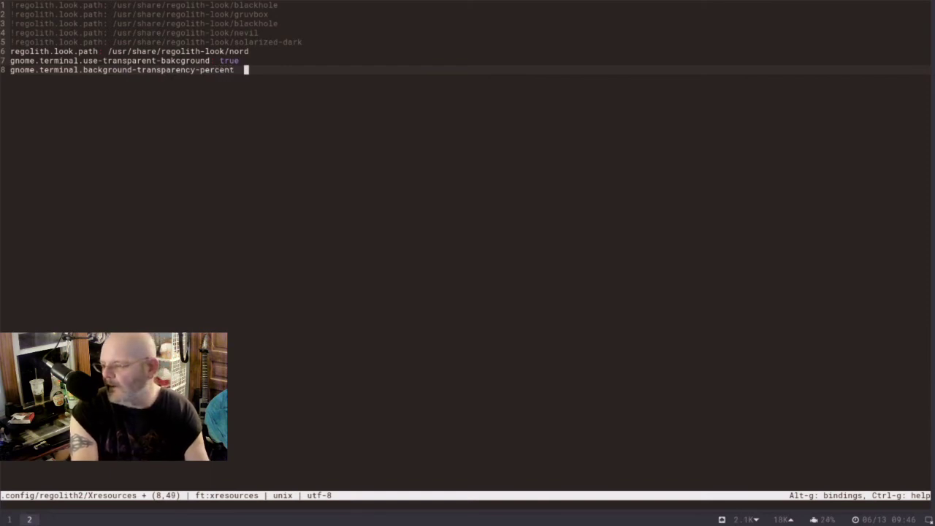
{"action": "type", "text": "  30"}
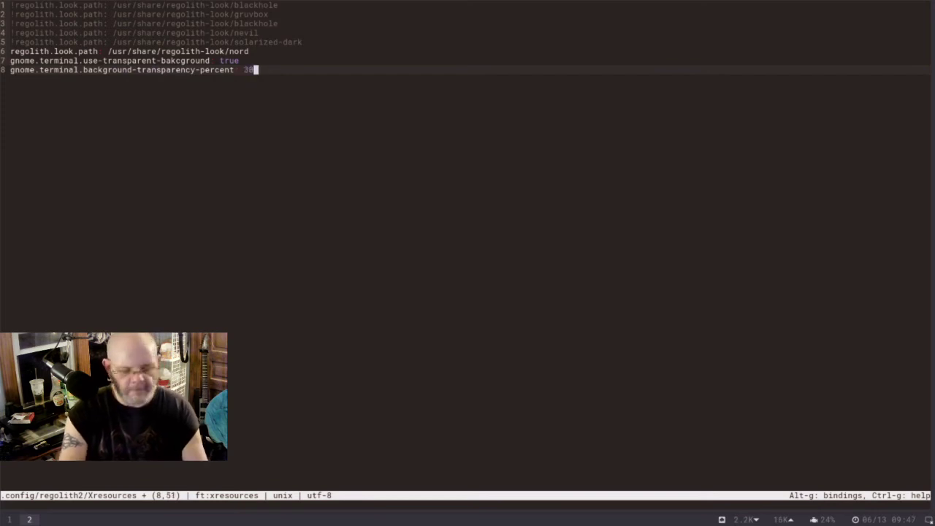
{"action": "key", "text": "Return"}
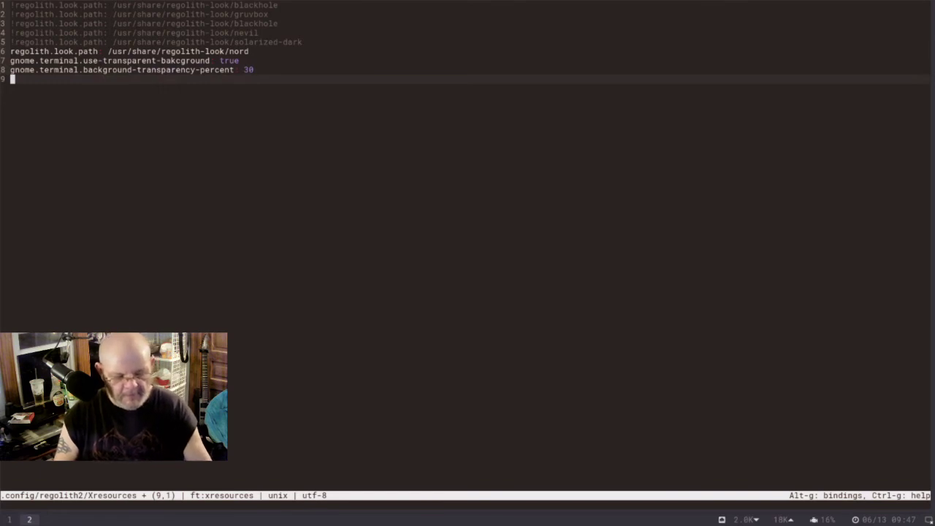
{"action": "key", "text": "ctrl+s"}
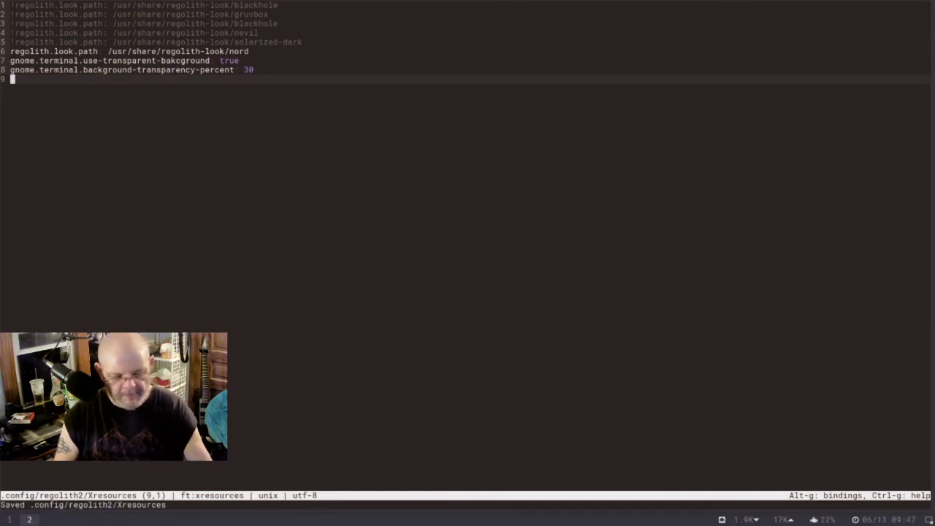
{"action": "key", "text": "ctrl+q"}
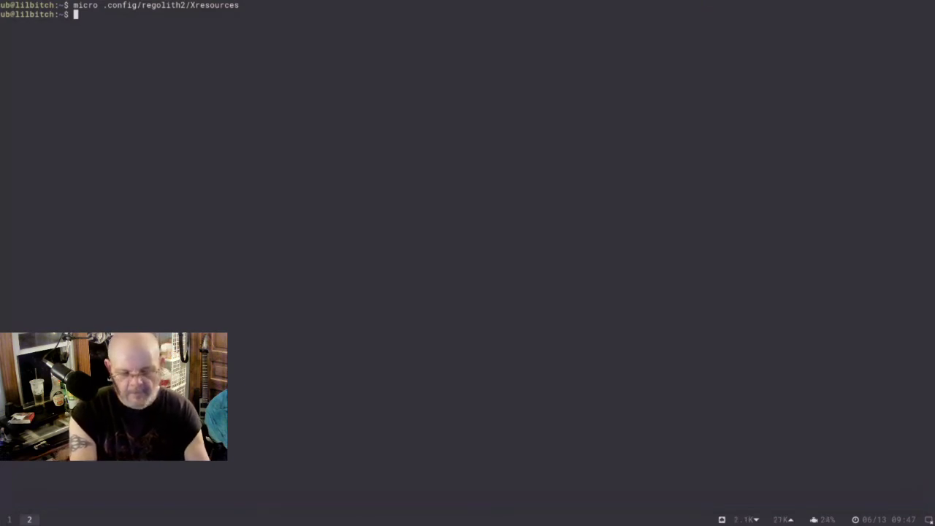
Try to refresh the look by running "reglolith-look refresh" in the terminal
{"action": "type", "text": "regloit"}
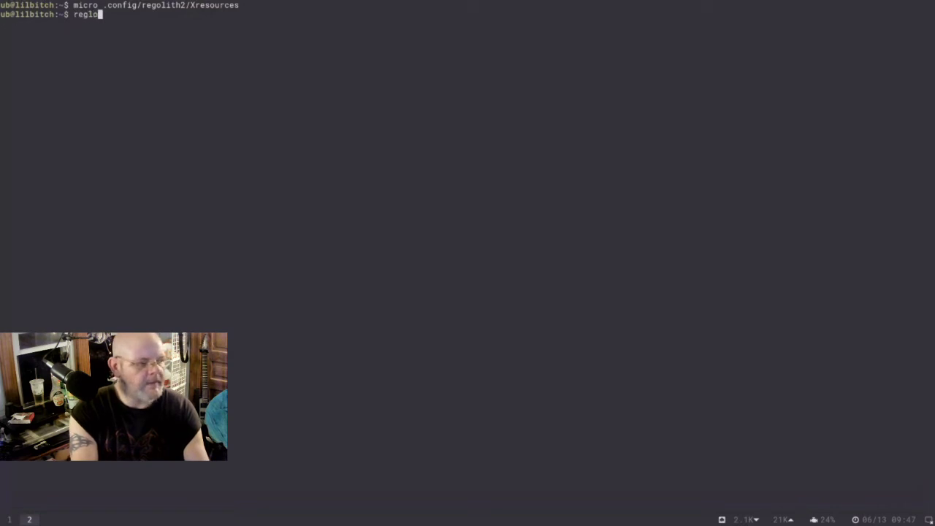
{"action": "key", "text": "BackSpace"}
{"action": "key", "text": "BackSpace"}
{"action": "type", "text": "lith"}
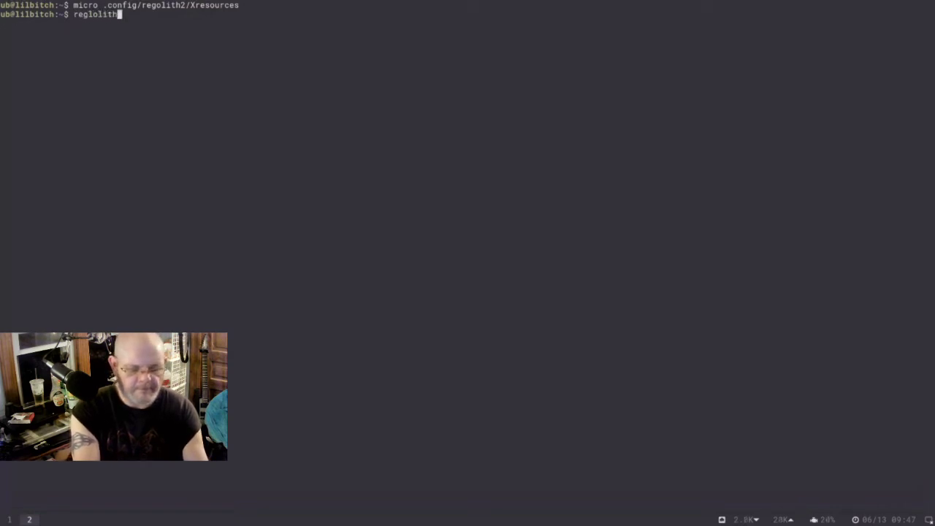
{"action": "type", "text": "-look"}
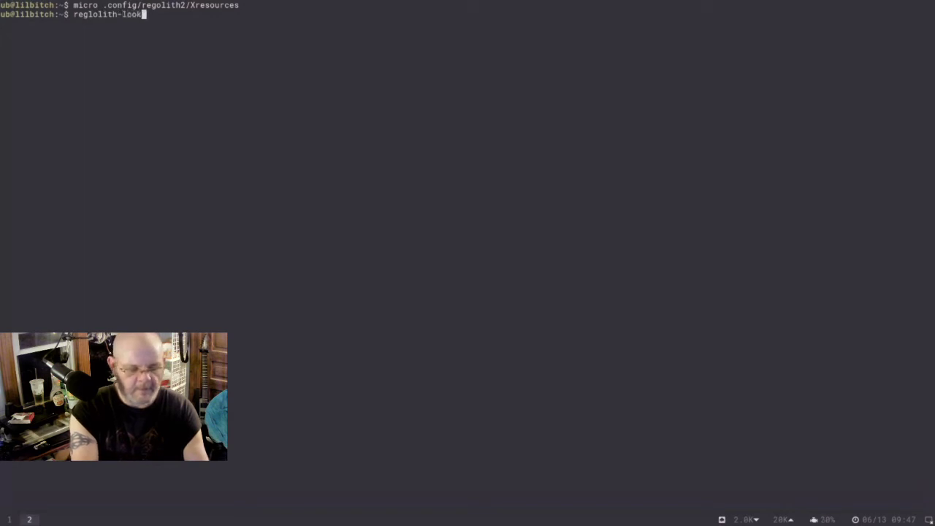
{"action": "type", "text": " re"}
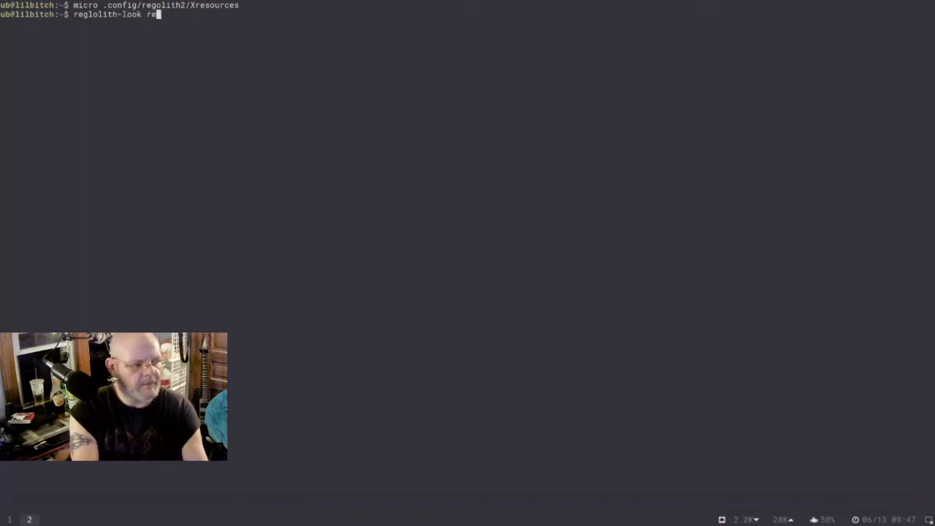
{"action": "type", "text": "fresh"}
{"action": "key", "text": "BackSpace"}
{"action": "key", "text": "BackSpace"}
{"action": "type", "text": "sh"}
{"action": "key", "text": "Return"}
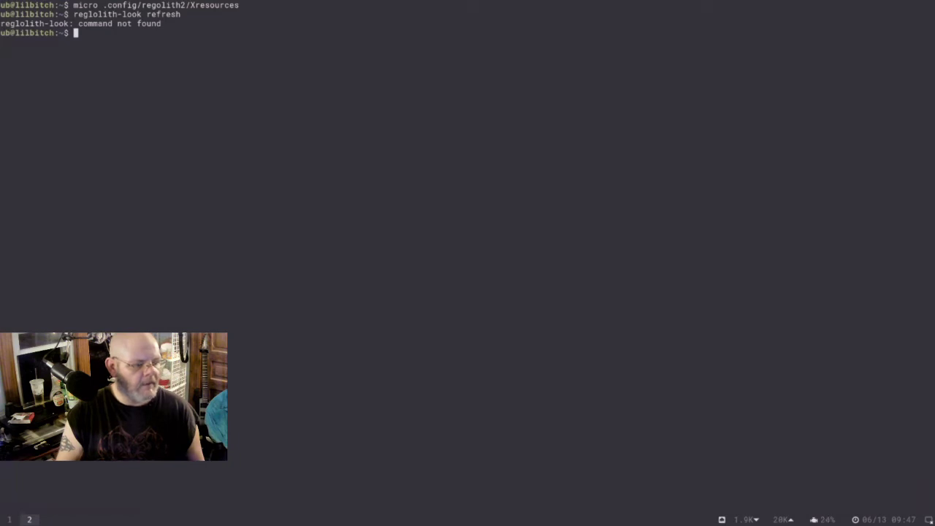
Correct the misspelled command to "regolith-look refresh" and run it
{"action": "key", "text": "Up"}
{"action": "key", "text": "Left"}
{"action": "key", "text": "Left"}
{"action": "key", "text": "Left"}
{"action": "key", "text": "Left"}
{"action": "key", "text": "Left"}
{"action": "key", "text": "Left"}
{"action": "key", "text": "Left"}
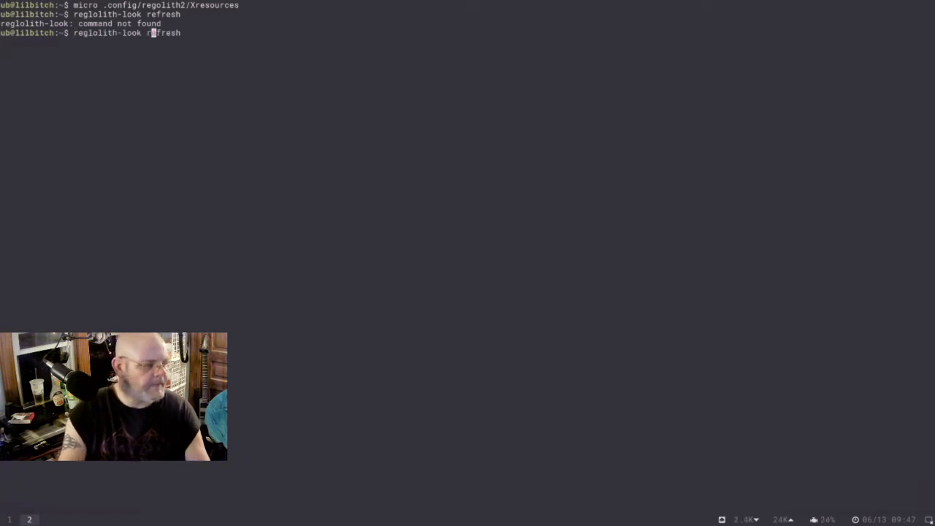
{"action": "key", "text": "Left"}
{"action": "key", "text": "Left"}
{"action": "key", "text": "Left"}
{"action": "key", "text": "Left"}
{"action": "key", "text": "Left"}
{"action": "key", "text": "Left"}
{"action": "key", "text": "Left"}
{"action": "key", "text": "Left"}
{"action": "key", "text": "Left"}
{"action": "key", "text": "Left"}
{"action": "key", "text": "Left"}
{"action": "key", "text": "Left"}
{"action": "key", "text": "Left"}
{"action": "key", "text": "Right"}
{"action": "key", "text": "Right"}
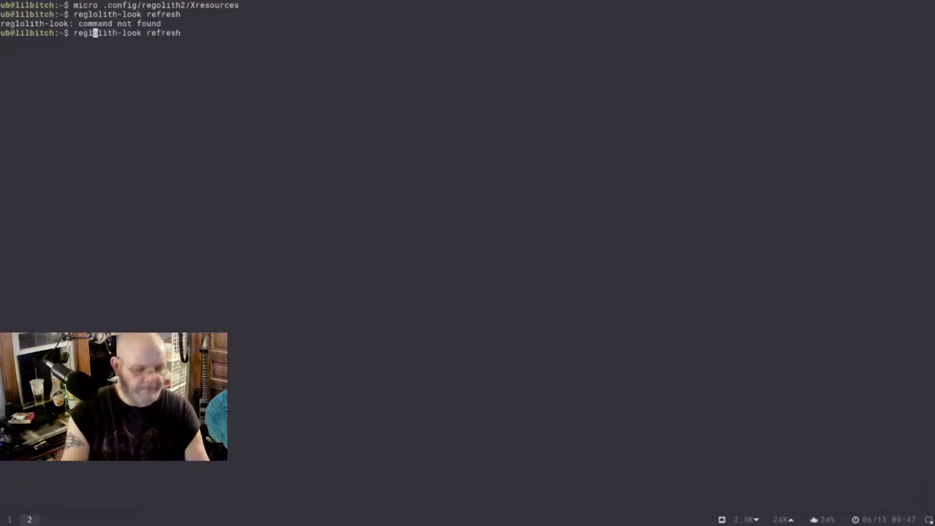
{"action": "key", "text": "BackSpace"}
{"action": "key", "text": "Return"}
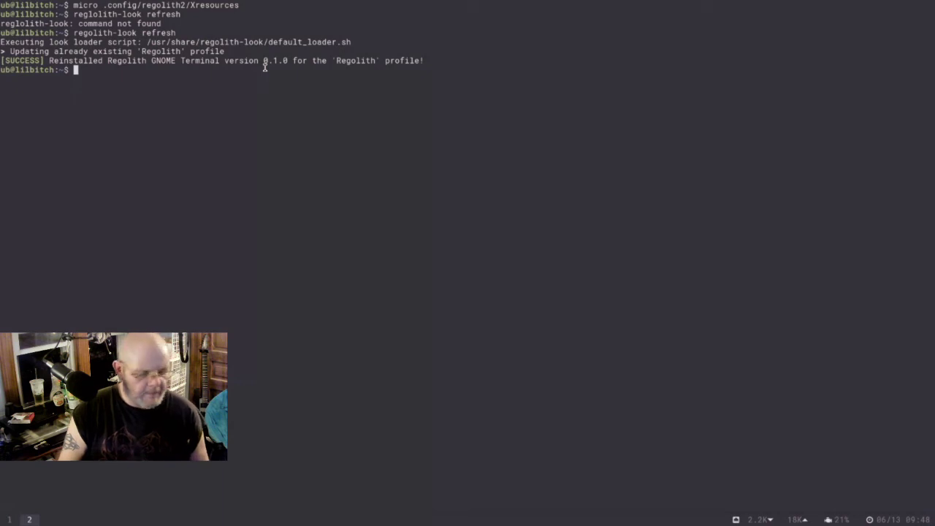
Reopen .config/regolith2/Xresources with micro and open a second terminal beside it
{"action": "key", "text": "Up"}
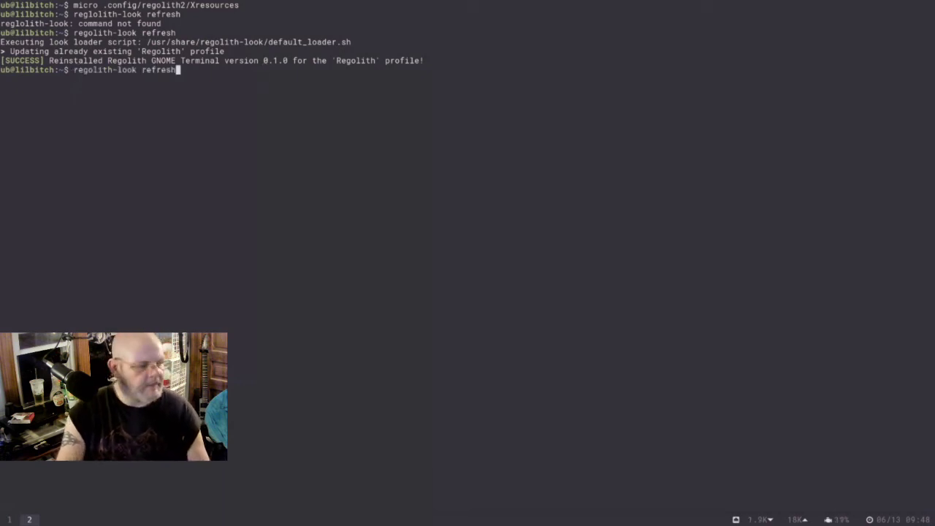
{"action": "key", "text": "Up"}
{"action": "key", "text": "Up"}
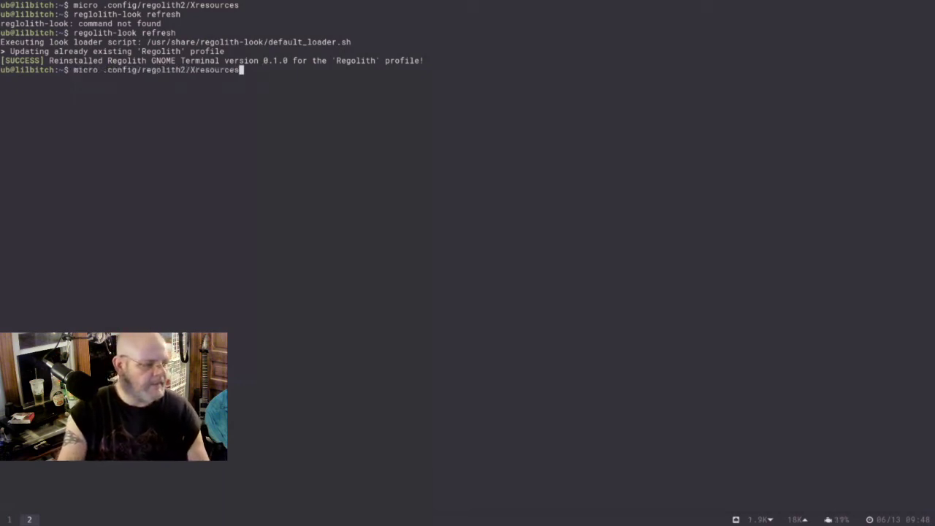
{"action": "key", "text": "Return"}
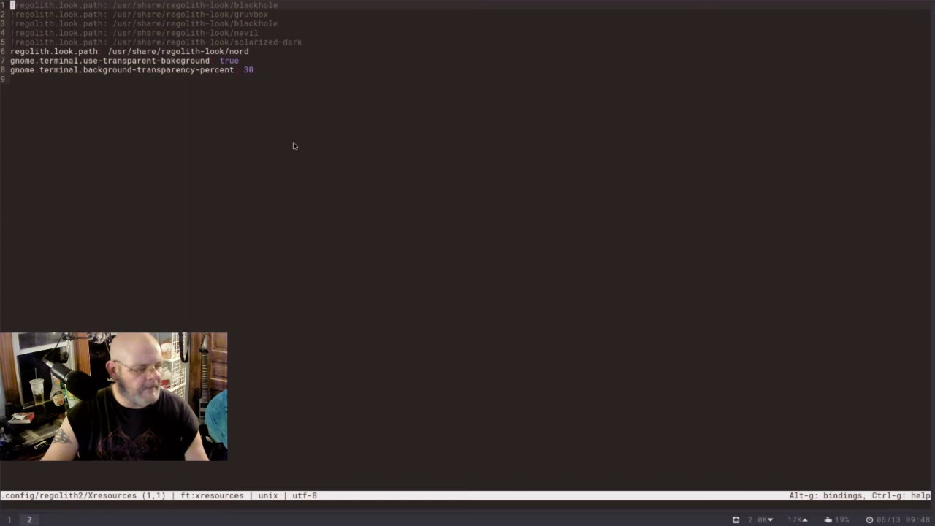
{"action": "key", "text": "super+Return"}
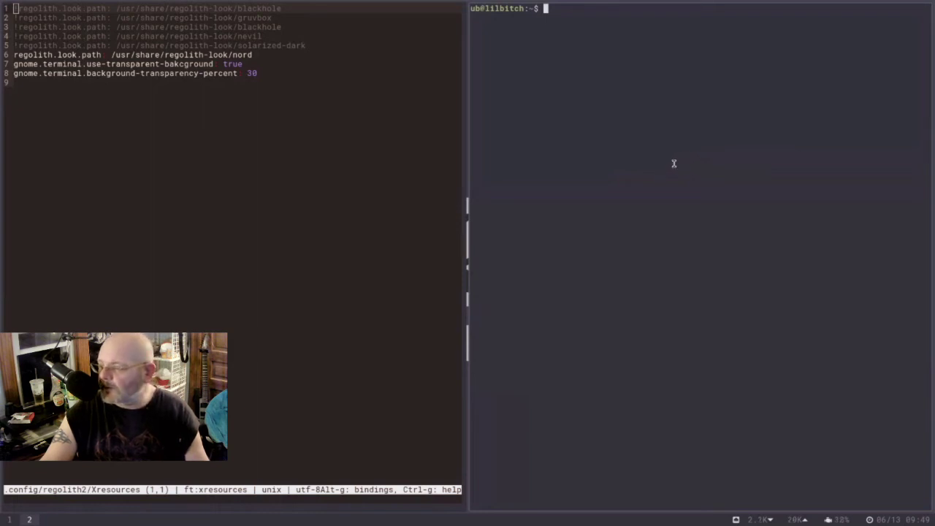
Add the line "i3-wm.bar.position: top" at the end of Xresources, save the file, and move focus to the empty terminal
{"action": "left_click", "coordinate": [100, 139]}
{"action": "type", "text": "i"}
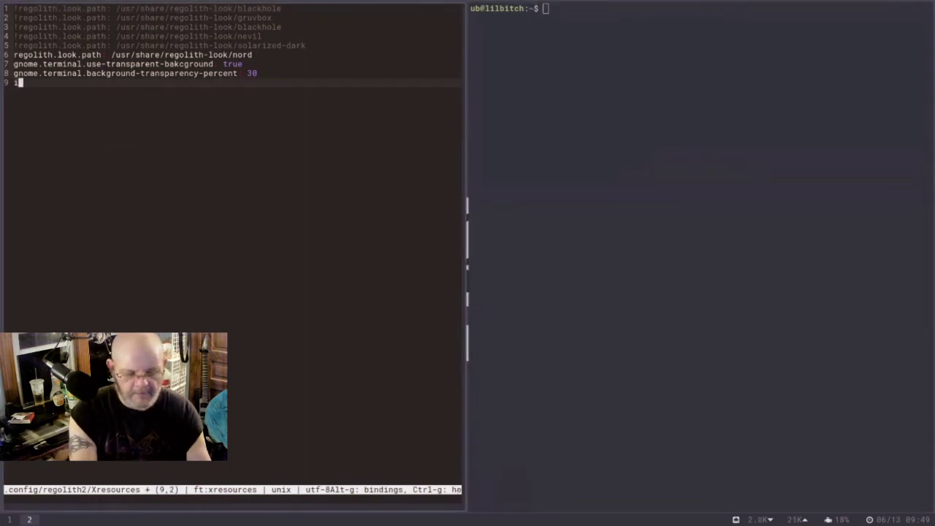
{"action": "type", "text": "3"}
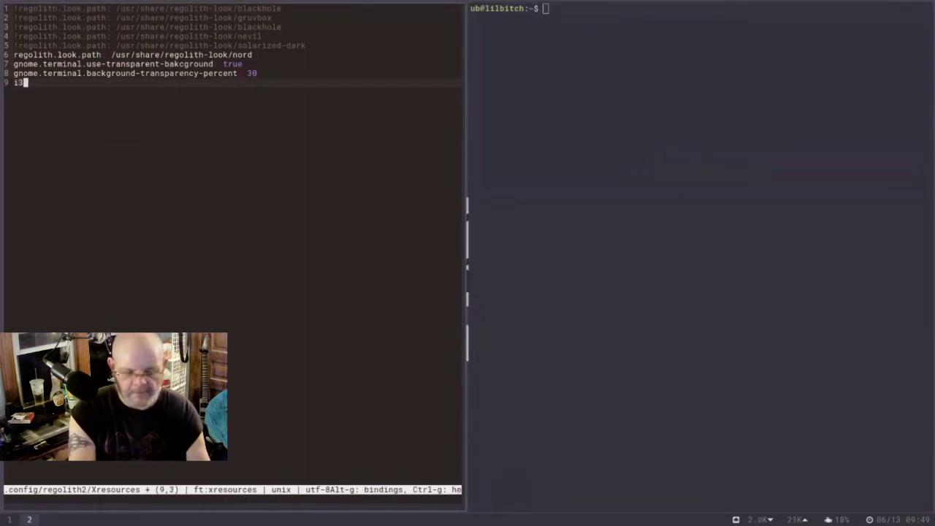
{"action": "type", "text": "-wm"}
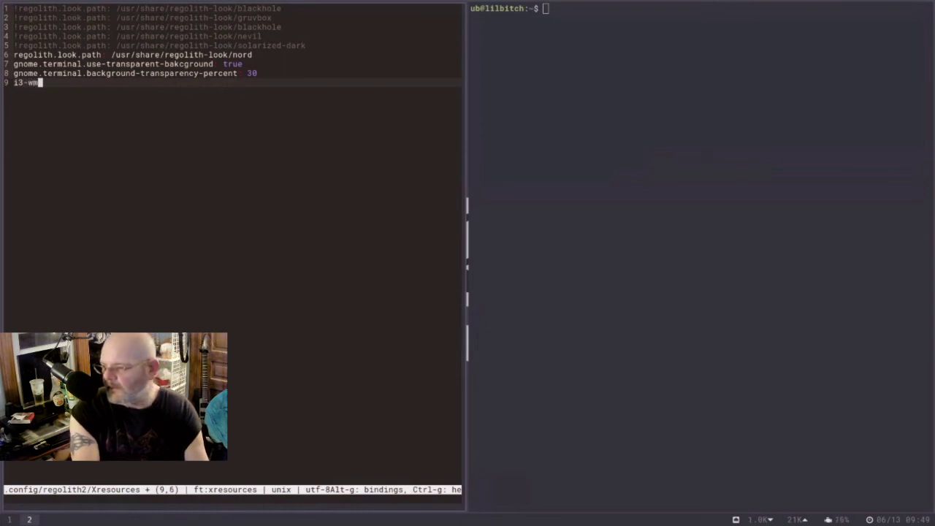
{"action": "type", "text": ".bar"}
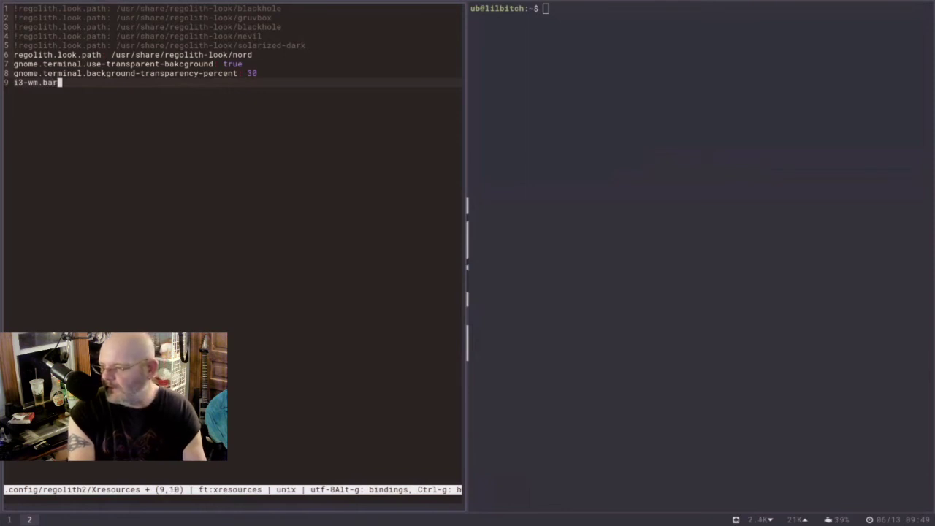
{"action": "type", "text": ".post"}
{"action": "key", "text": "BackSpace"}
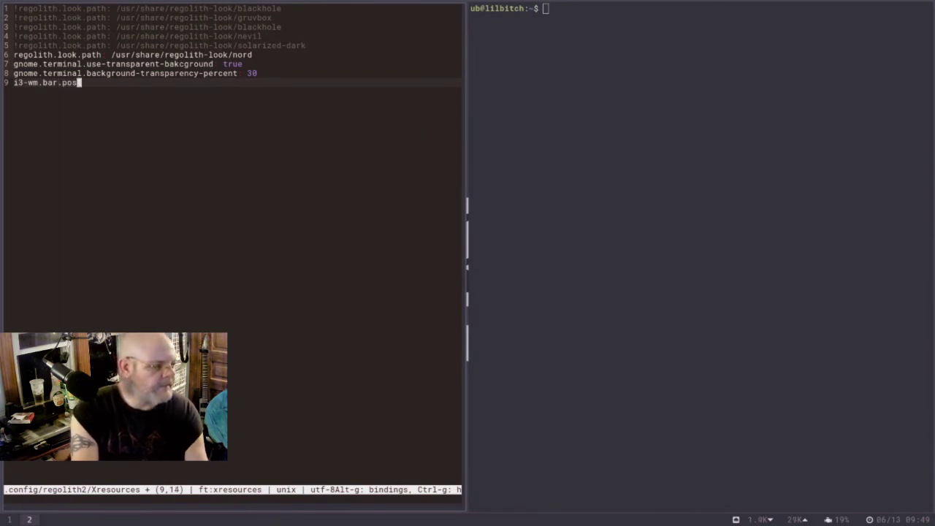
{"action": "type", "text": "iti"}
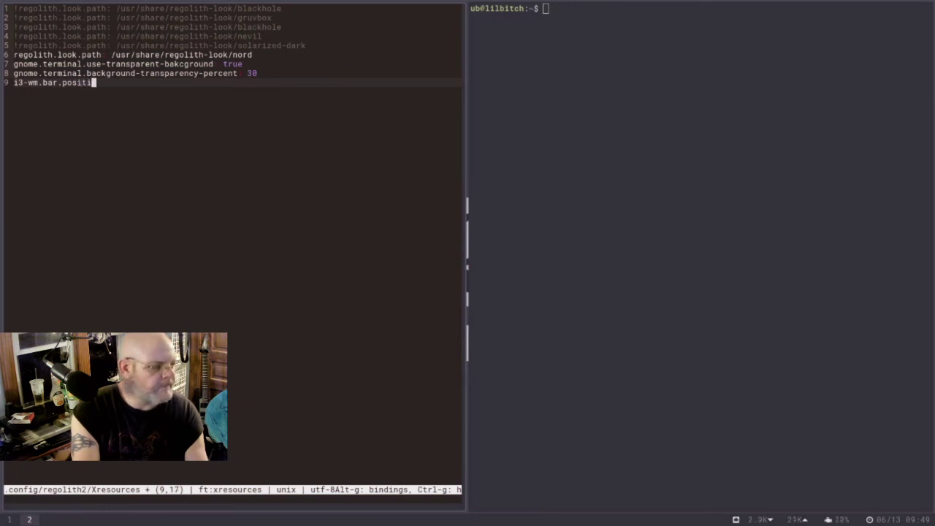
{"action": "type", "text": "on"}
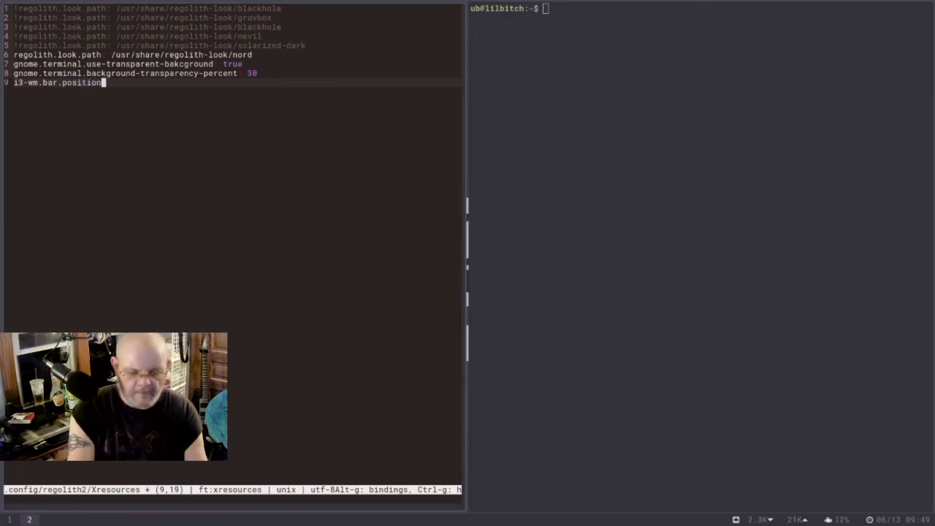
{"action": "type", "text": ": top"}
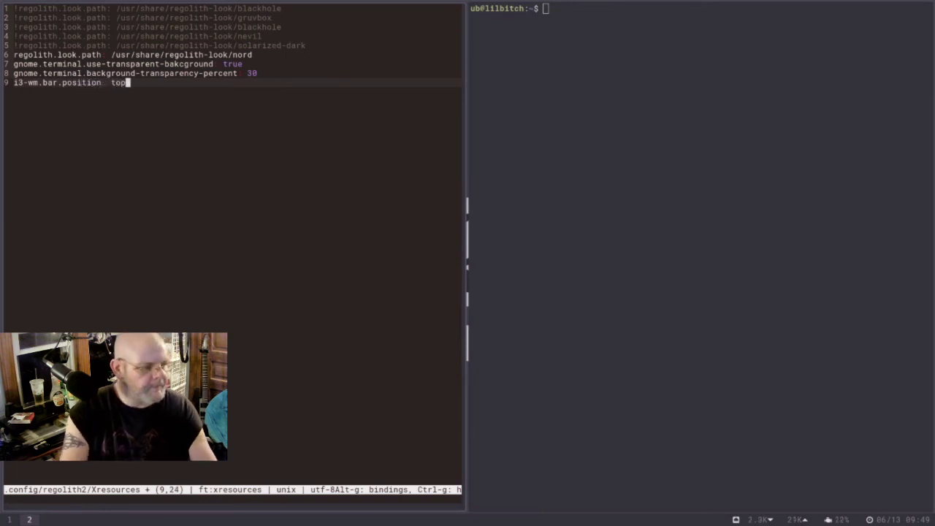
{"action": "key", "text": "ctrl+s"}
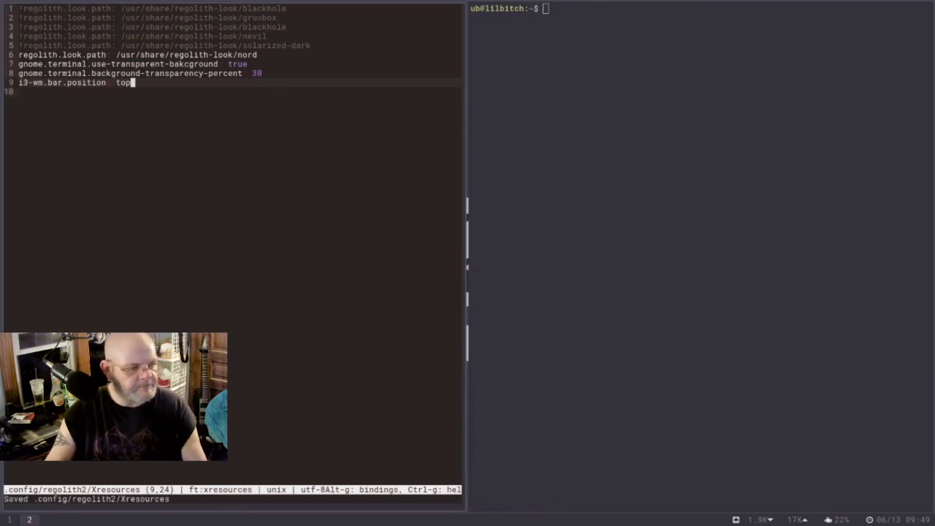
{"action": "key", "text": "super+Right"}
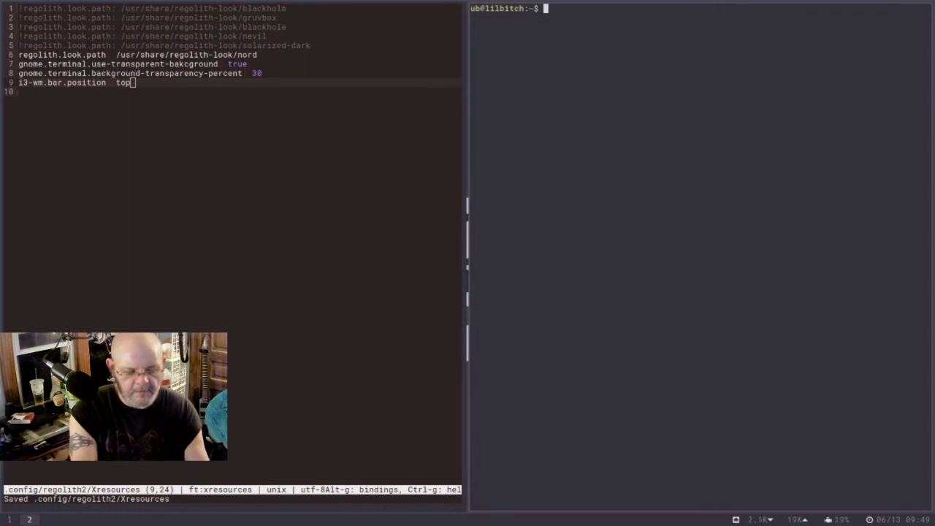
Run "regolith-look refresh" in the empty terminal to apply the new bar position
{"action": "key", "text": "Up"}
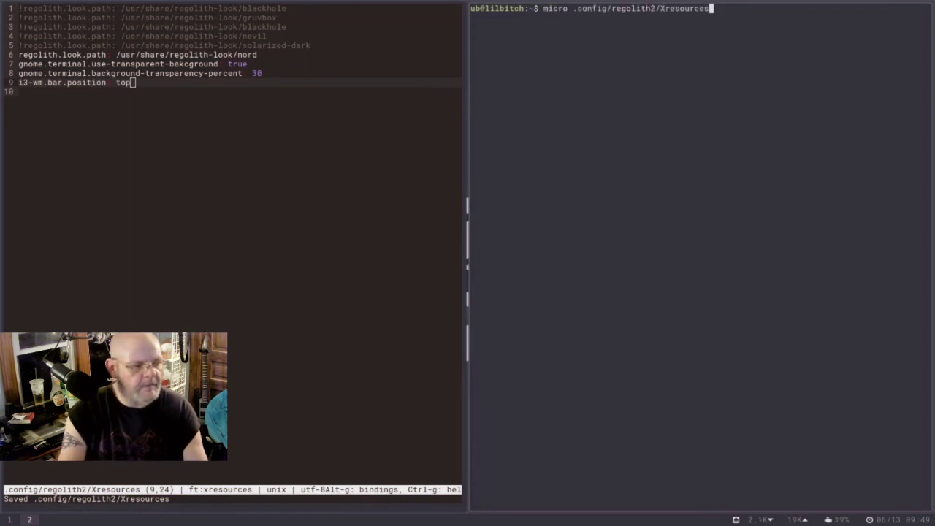
{"action": "key", "text": "Up"}
{"action": "key", "text": "Down"}
{"action": "key", "text": "Down"}
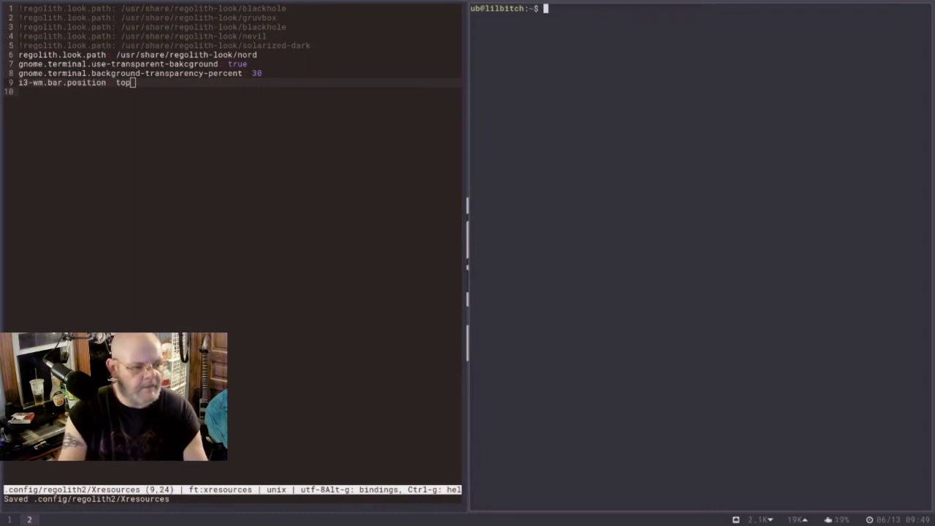
{"action": "type", "text": "regoli"}
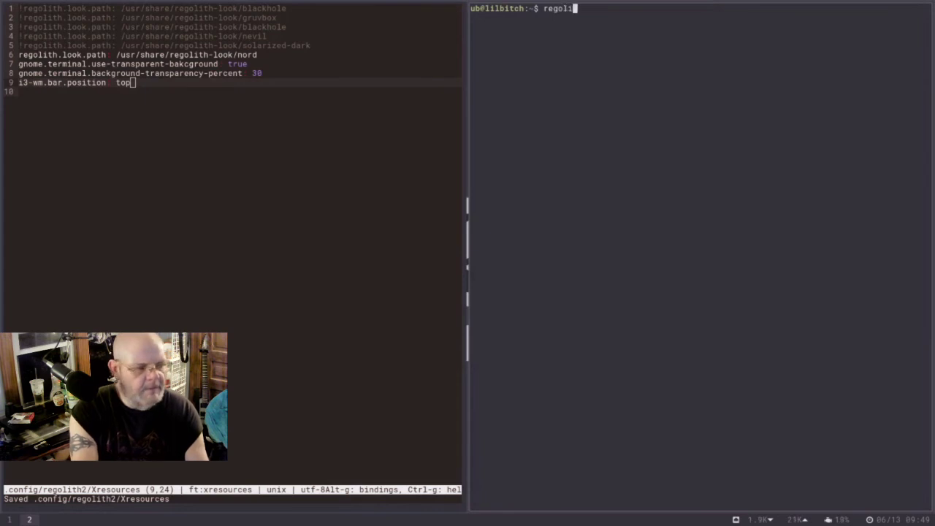
{"action": "type", "text": "th-look"}
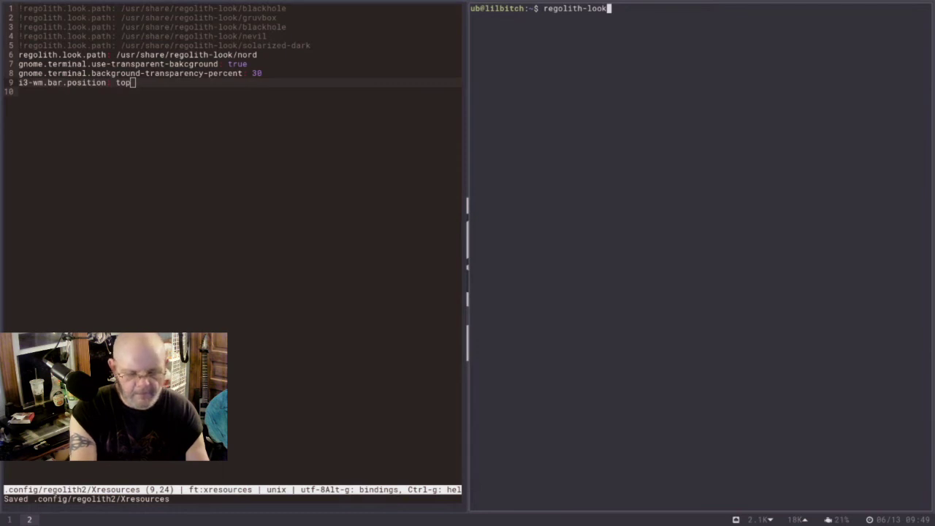
{"action": "type", "text": " refres"}
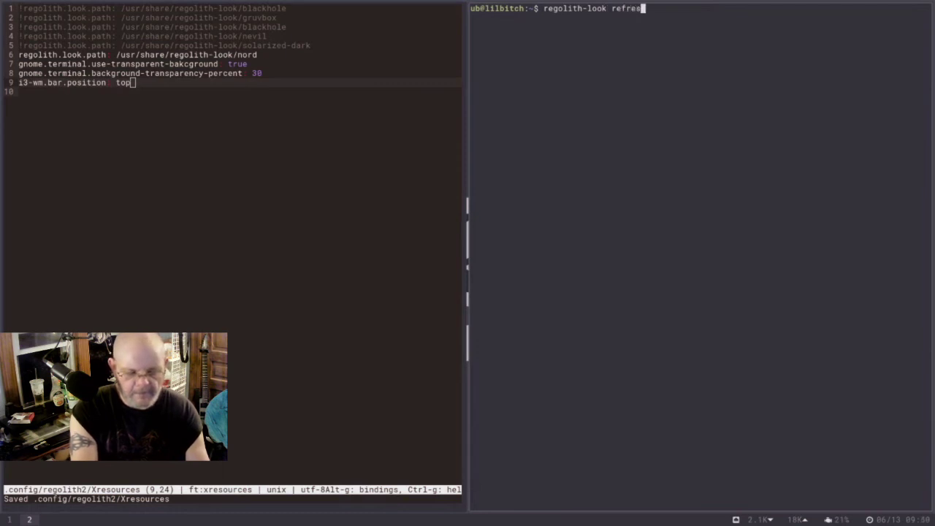
{"action": "type", "text": "h"}
{"action": "key", "text": "Return"}
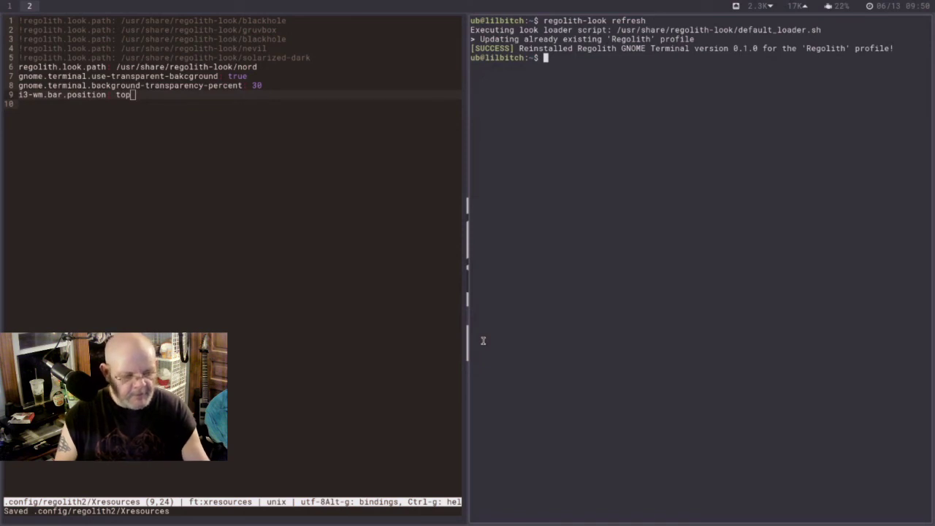
Close the terminal used for the refresh, quit micro, and close the remaining terminal
{"action": "key", "text": "super+shift+q"}
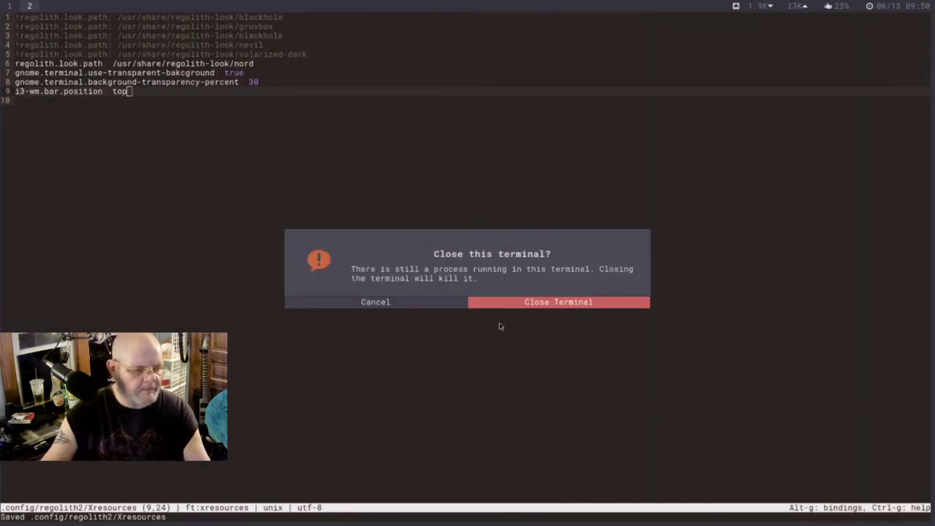
{"action": "left_click", "coordinate": [415, 302]}
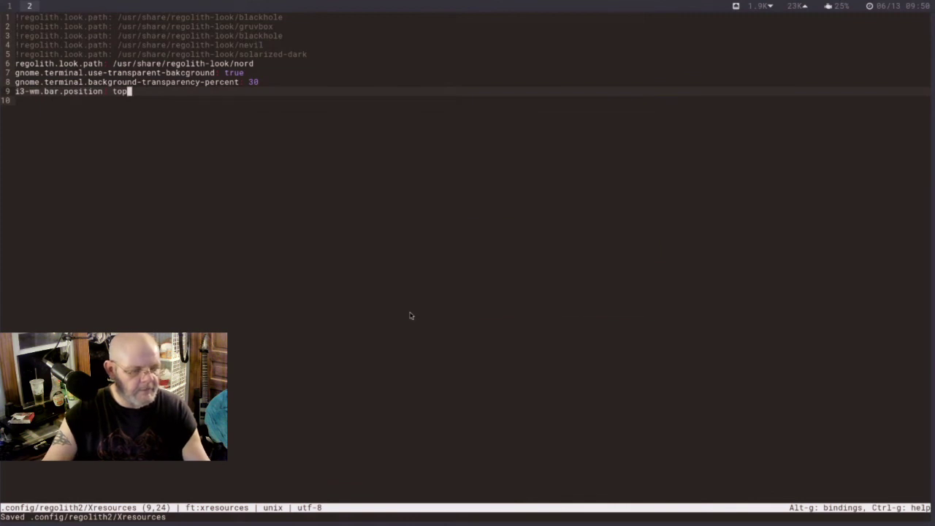
{"action": "key", "text": "ctrl+q"}
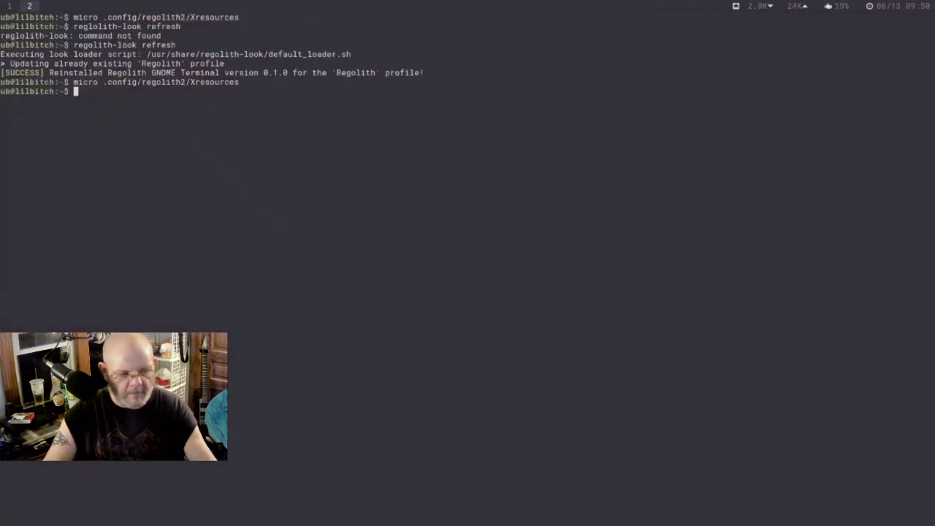
{"action": "key", "text": "super+shift+q"}
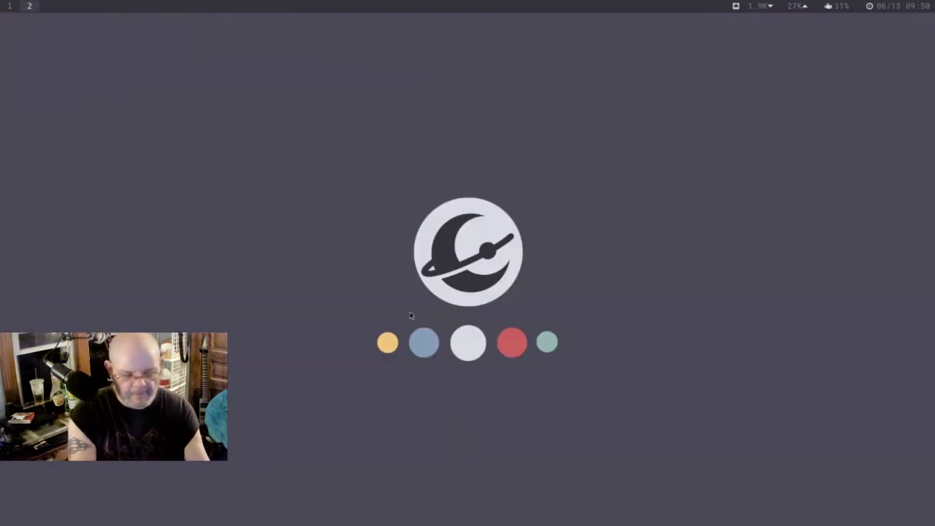
Open the Pictures folder in the file manager and set Flatpack_Pattern5b.png as the wallpaper
{"action": "key", "text": "super+shift+n"}
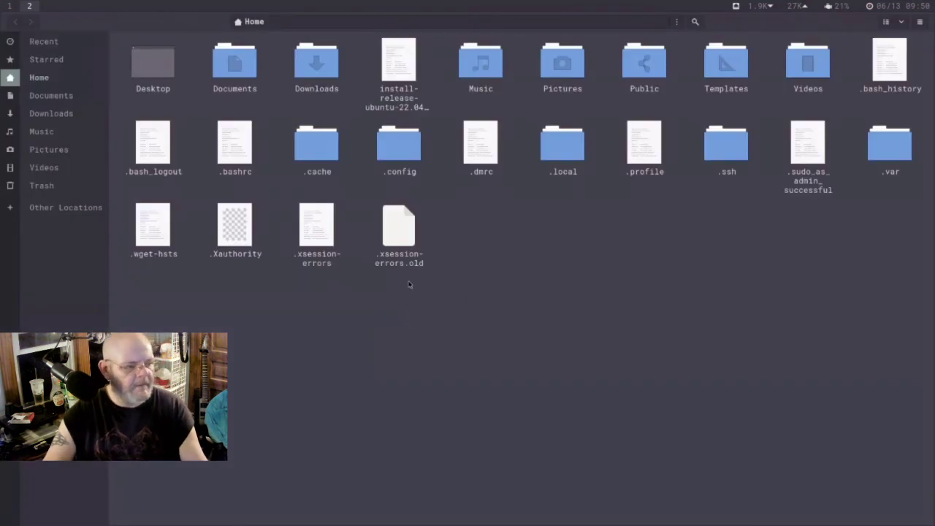
{"action": "left_click", "coordinate": [562, 73]}
{"action": "double_click", "coordinate": [562, 77]}
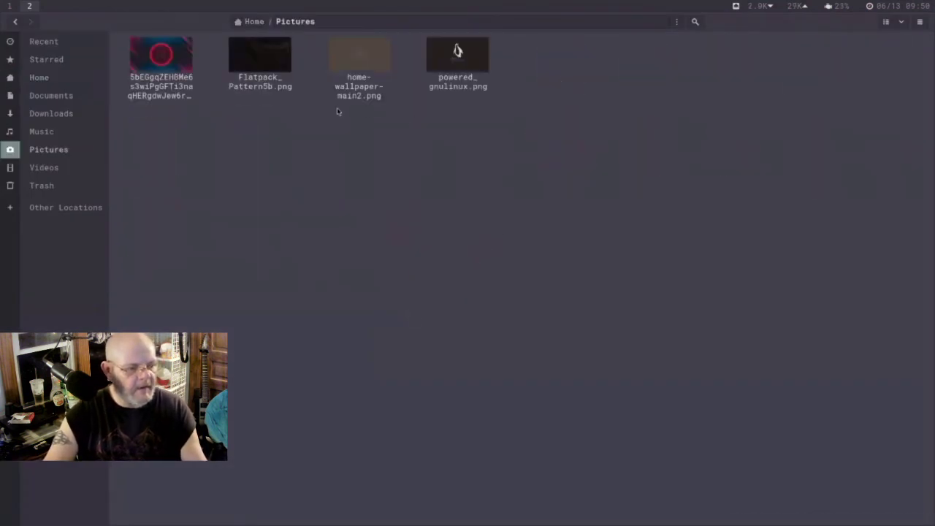
{"action": "right_click", "coordinate": [270, 74]}
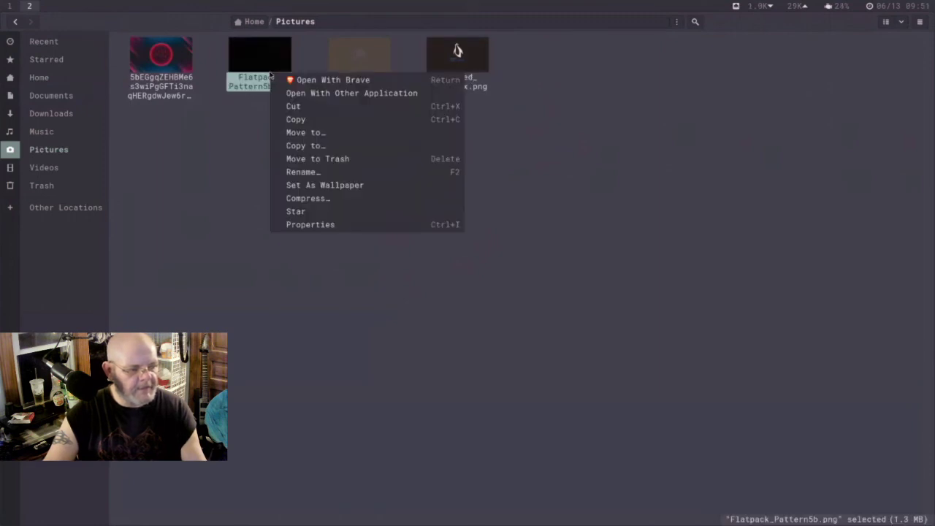
{"action": "left_click", "coordinate": [295, 186]}
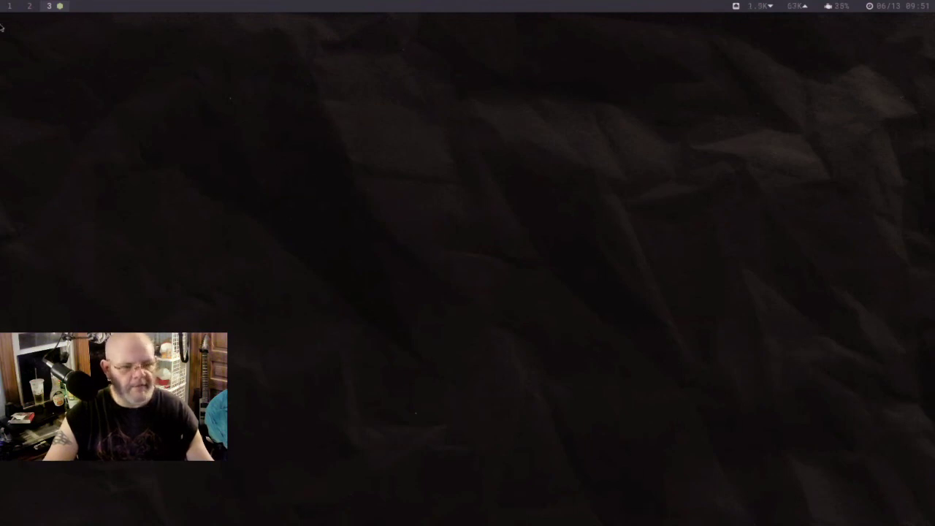
Cycle through the workspaces from empty workspace 3 back to workspace 1 with the browser
{"action": "scroll", "coordinate": [43, 13], "scroll_direction": "up", "scroll_amount": 1}
{"action": "scroll", "coordinate": [43, 13], "scroll_direction": "up", "scroll_amount": 1}
{"action": "scroll", "coordinate": [43, 11], "scroll_direction": "down", "scroll_amount": 1}
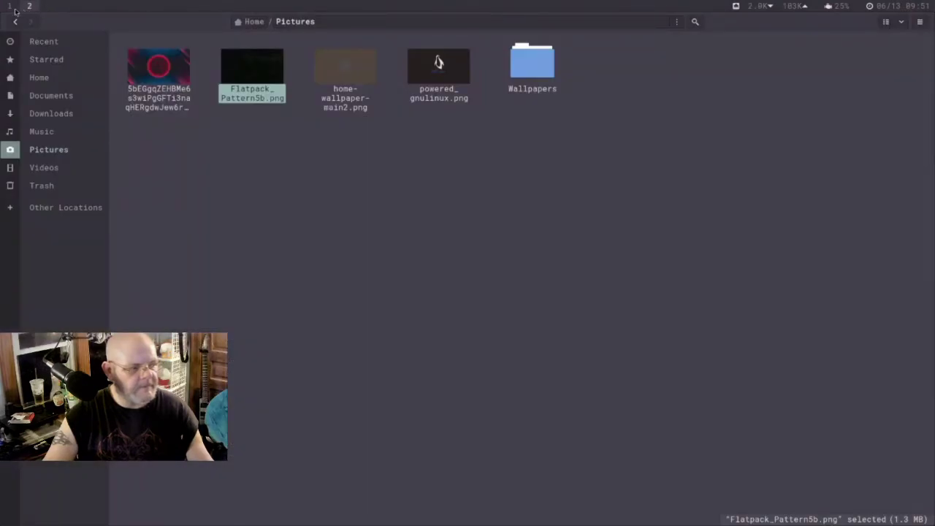
{"action": "scroll", "coordinate": [20, 13], "scroll_direction": "up", "scroll_amount": 1}
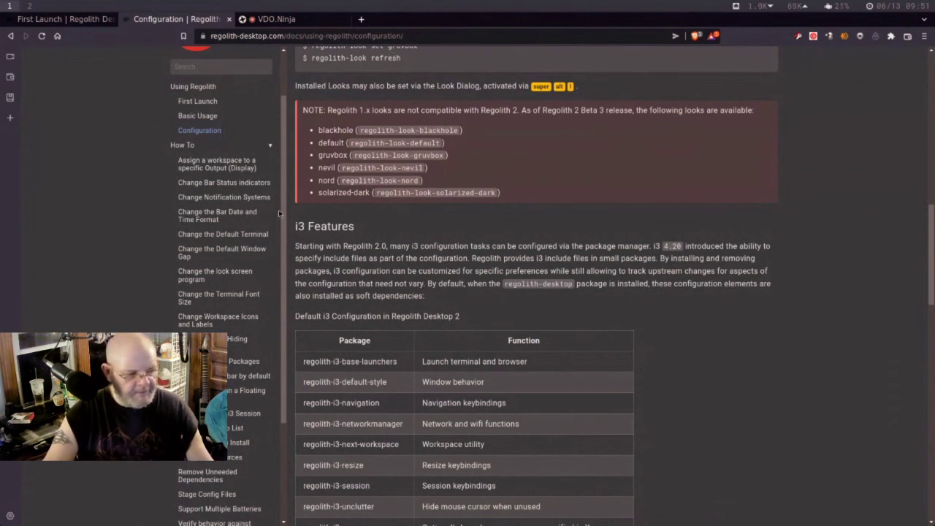
Look through the How To topics and the default i3 configuration section of the Regolith Configuration page
{"action": "scroll", "coordinate": [279, 212], "scroll_direction": "down", "scroll_amount": 4}
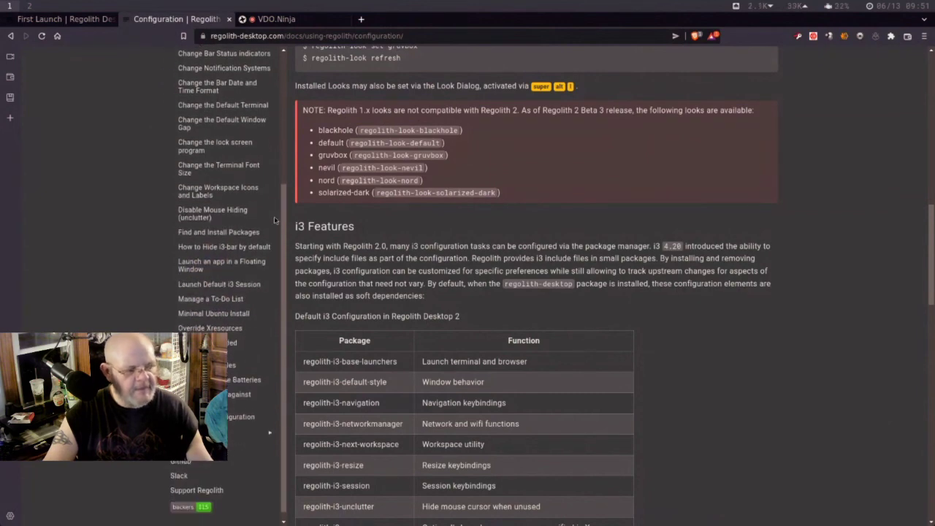
{"action": "scroll", "coordinate": [275, 219], "scroll_direction": "down", "scroll_amount": 4}
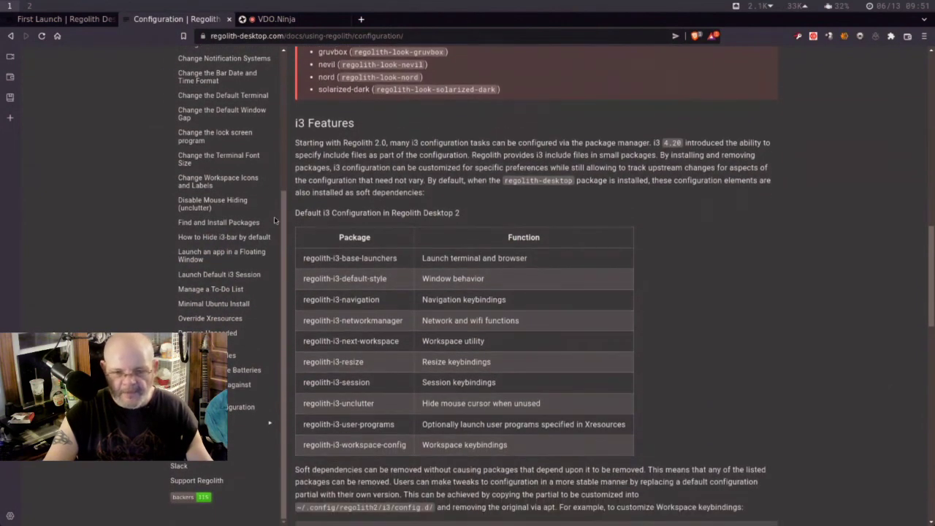
{"action": "scroll", "coordinate": [275, 220], "scroll_direction": "down", "scroll_amount": 5}
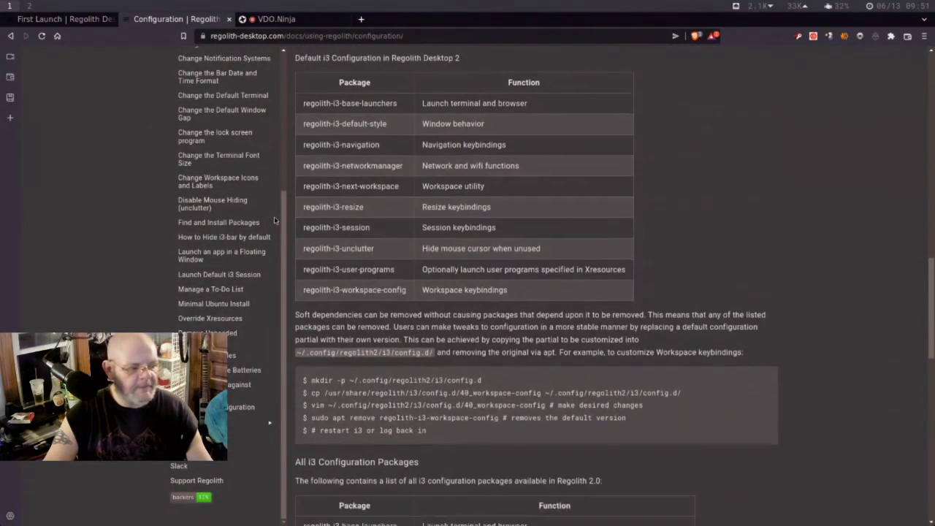
{"action": "scroll", "coordinate": [274, 216], "scroll_direction": "down", "scroll_amount": 1}
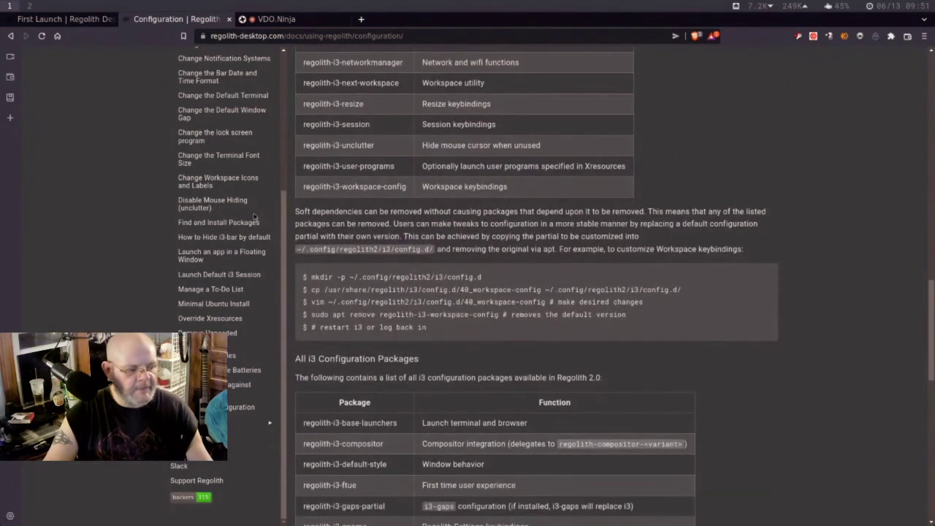
{"action": "scroll", "coordinate": [254, 219], "scroll_direction": "up", "scroll_amount": 2}
{"action": "scroll", "coordinate": [253, 219], "scroll_direction": "up", "scroll_amount": 4}
{"action": "scroll", "coordinate": [251, 208], "scroll_direction": "down", "scroll_amount": 3}
{"action": "scroll", "coordinate": [251, 207], "scroll_direction": "down", "scroll_amount": 1}
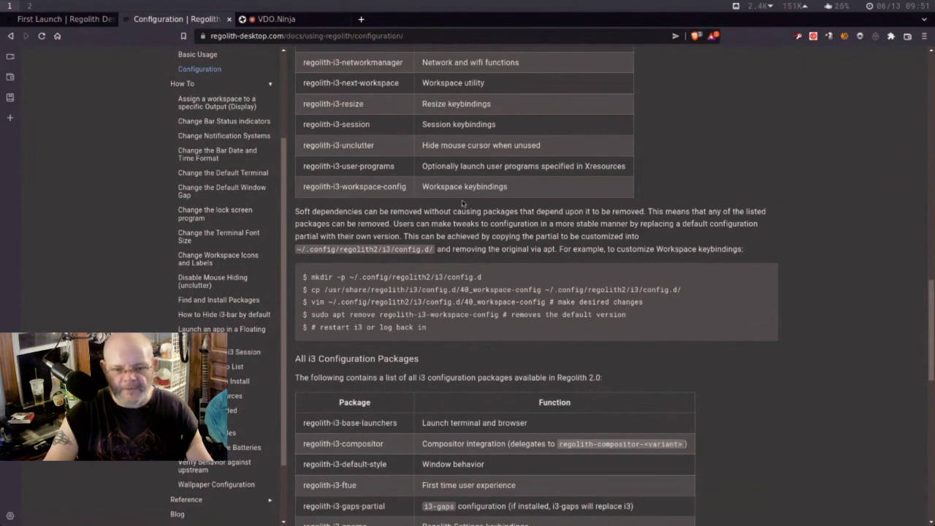
Examine the All i3 Configuration Packages table and return to the default i3 configuration table
{"action": "scroll", "coordinate": [461, 201], "scroll_direction": "down", "scroll_amount": 2}
{"action": "scroll", "coordinate": [461, 201], "scroll_direction": "down", "scroll_amount": 5}
{"action": "scroll", "coordinate": [456, 208], "scroll_direction": "down", "scroll_amount": 3}
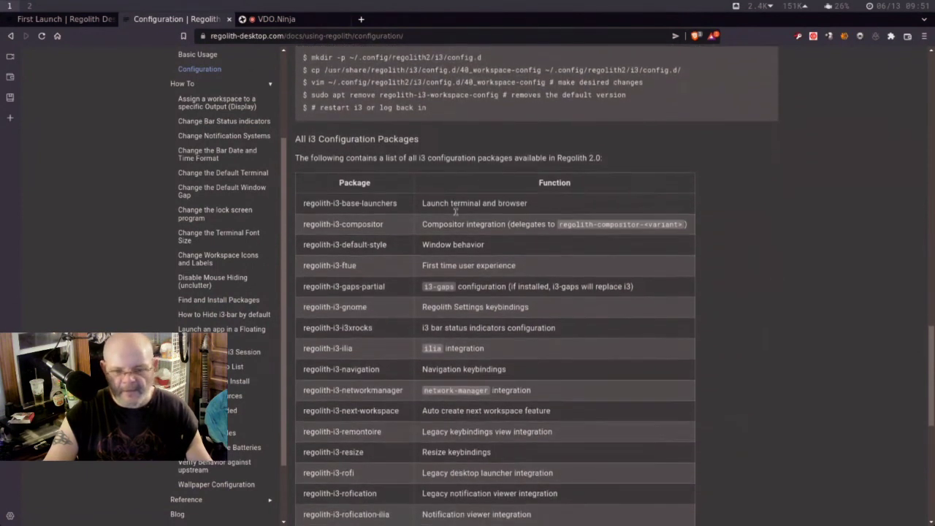
{"action": "scroll", "coordinate": [455, 209], "scroll_direction": "down", "scroll_amount": 4}
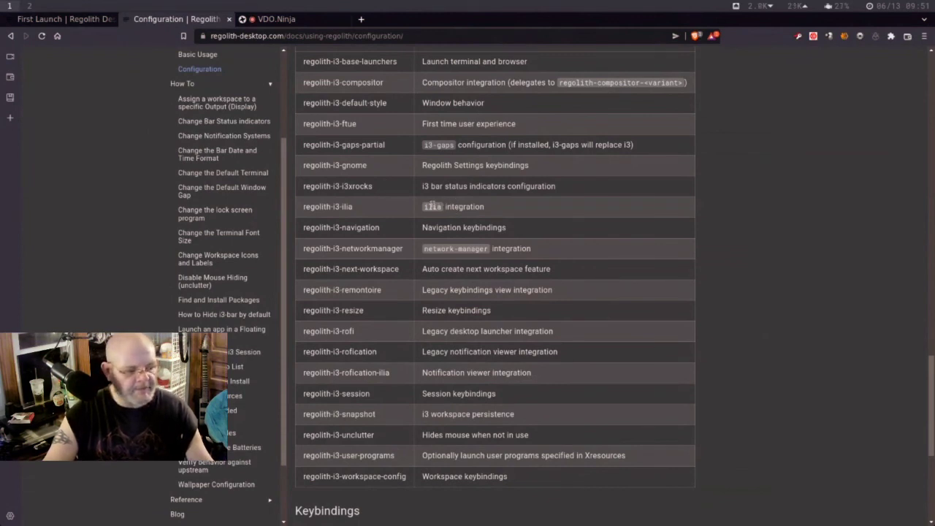
{"action": "scroll", "coordinate": [396, 228], "scroll_direction": "up", "scroll_amount": 3}
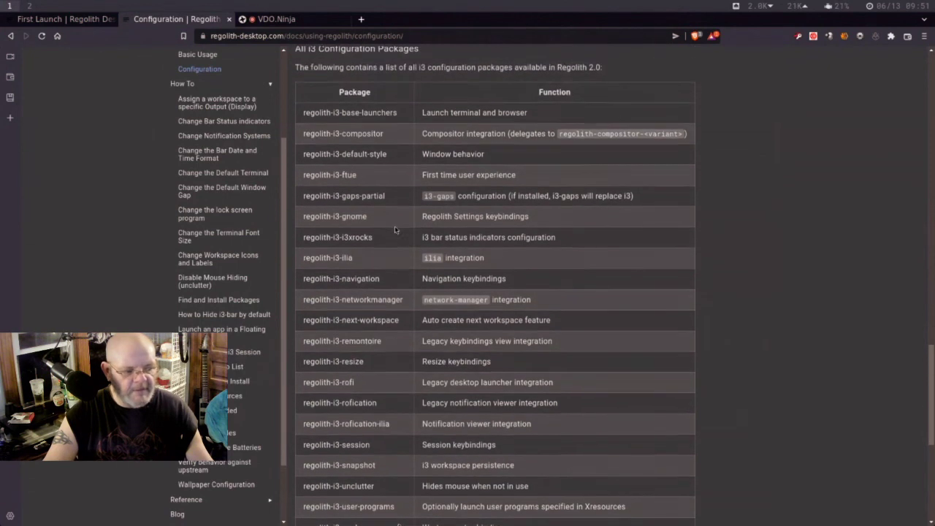
{"action": "scroll", "coordinate": [394, 227], "scroll_direction": "up", "scroll_amount": 5}
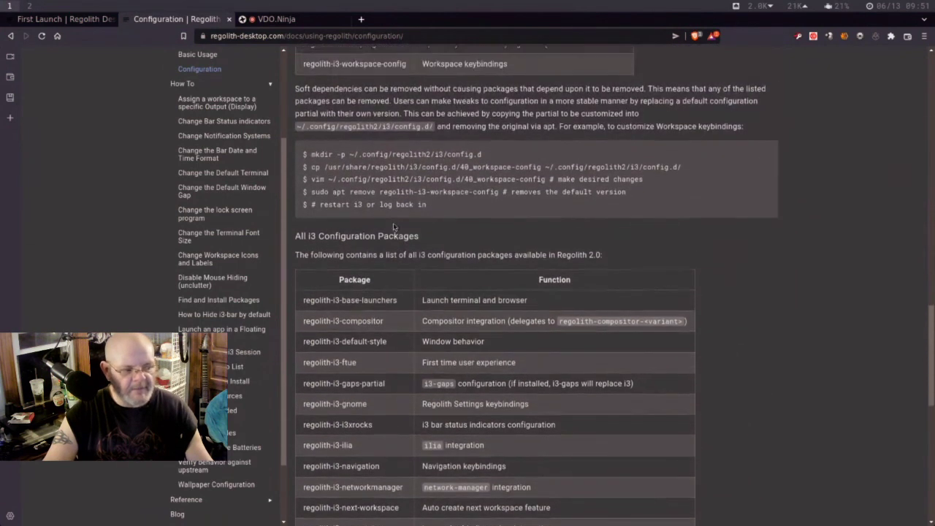
{"action": "scroll", "coordinate": [393, 227], "scroll_direction": "up", "scroll_amount": 4}
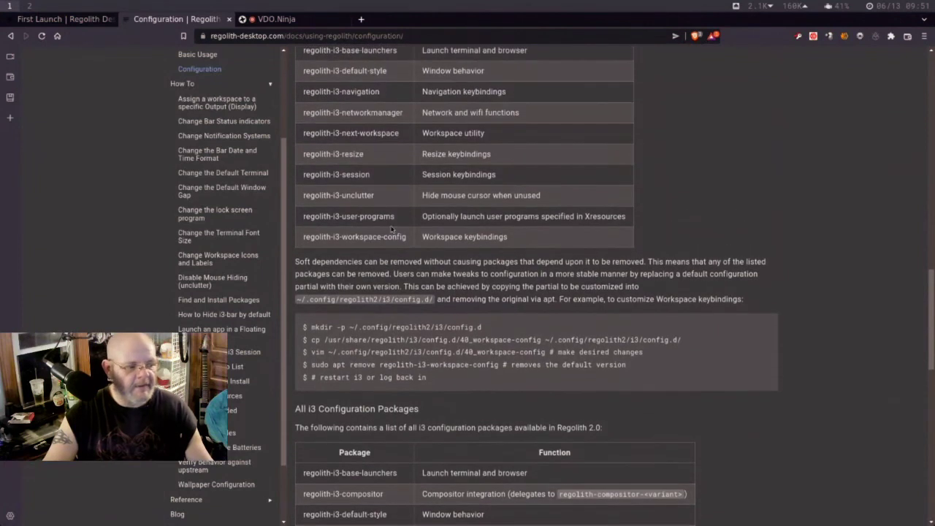
{"action": "scroll", "coordinate": [391, 229], "scroll_direction": "up", "scroll_amount": 1}
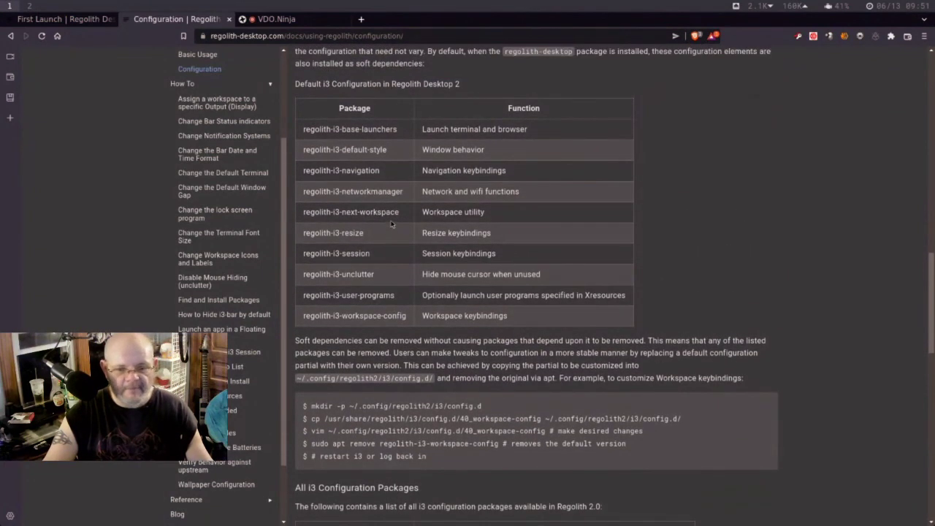